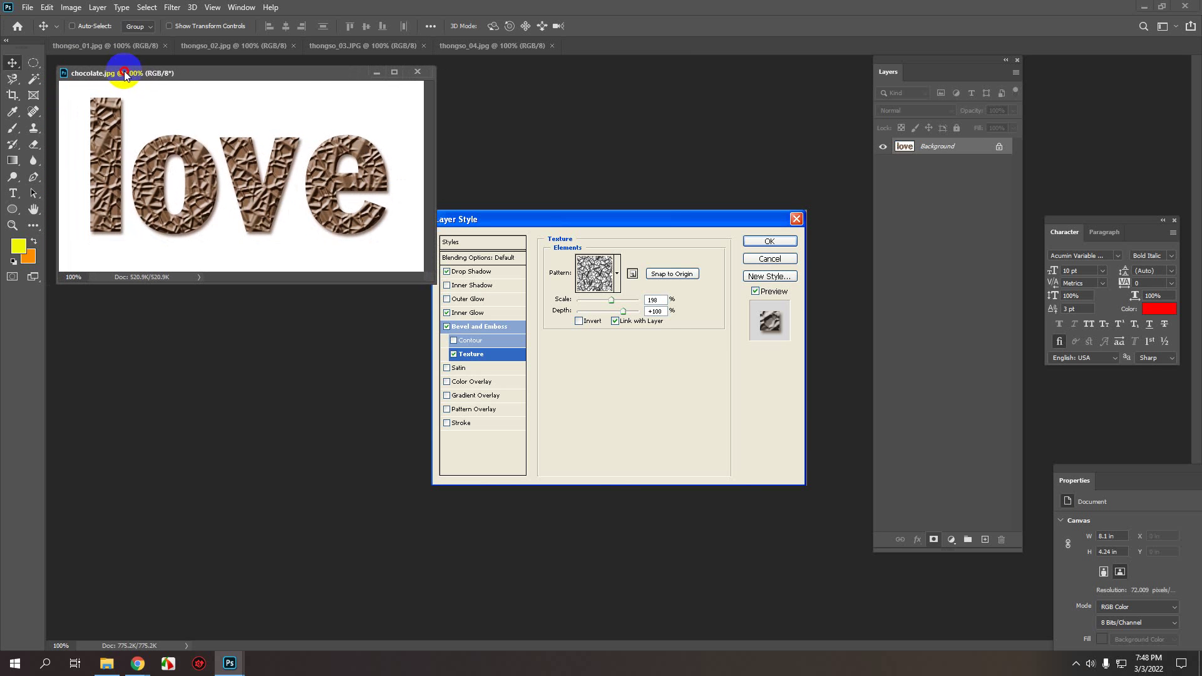
# - Create a new document using the chocolate.jpg preset and float its window directly below chocolate.jpg
pyautogui.click(114, 51)
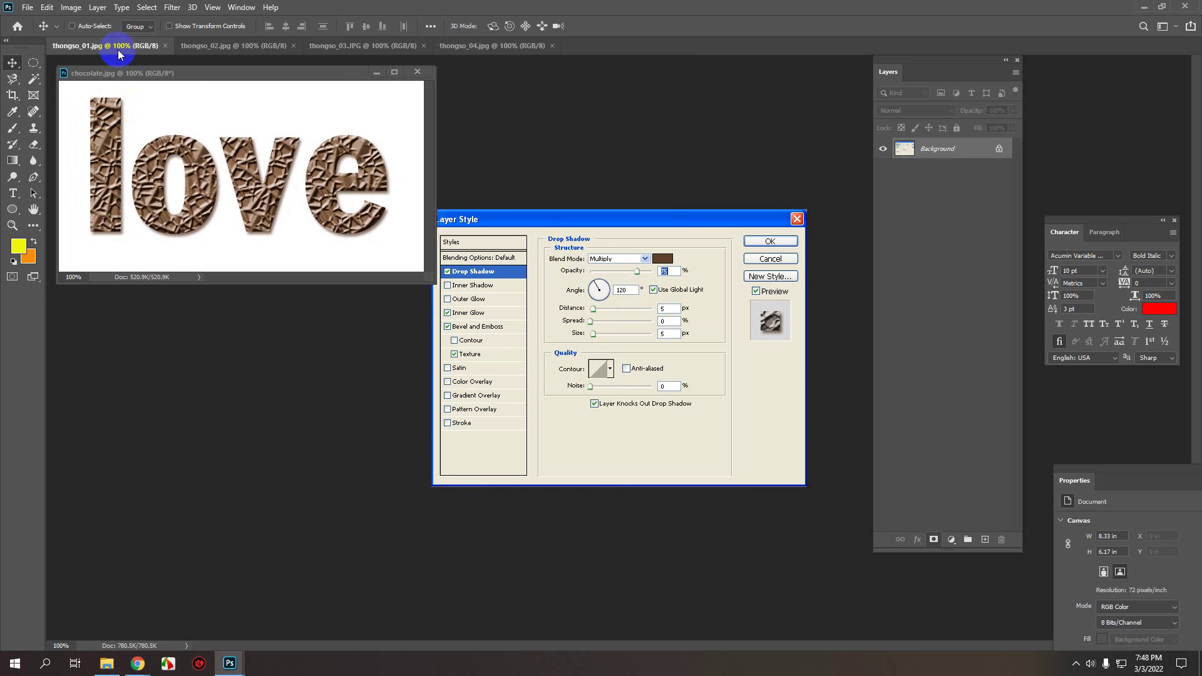
pyautogui.moveTo(113, 73); pyautogui.dragTo(117, 75)
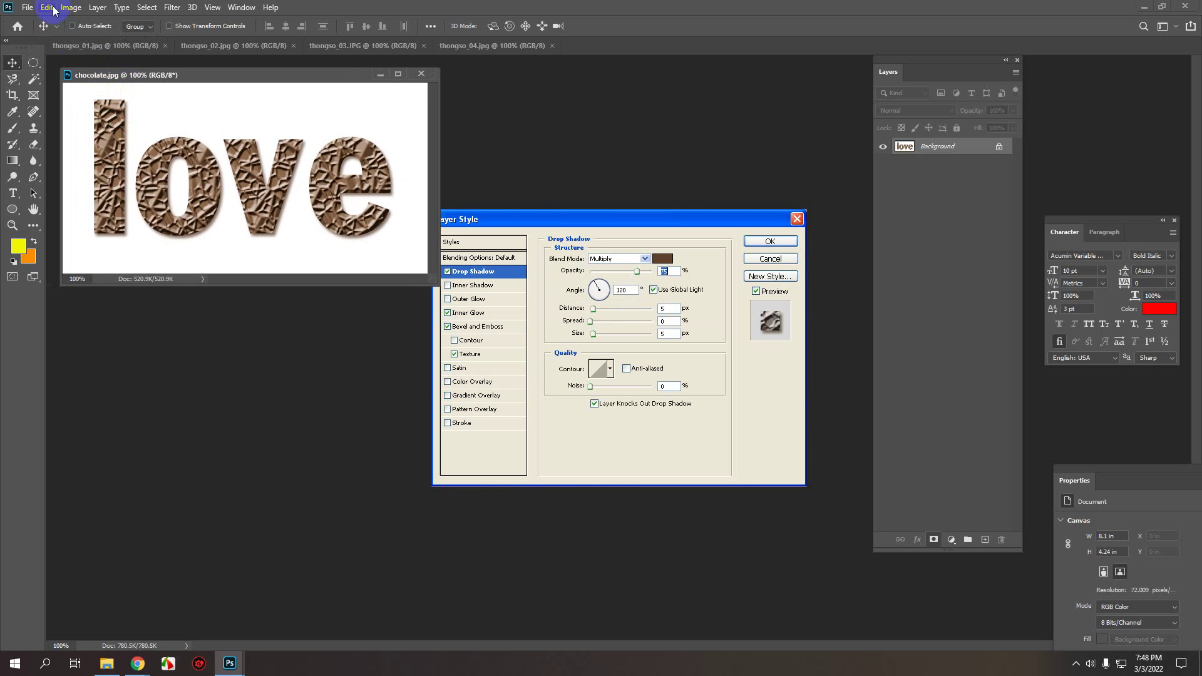
pyautogui.click(27, 7)
pyautogui.click(37, 19)
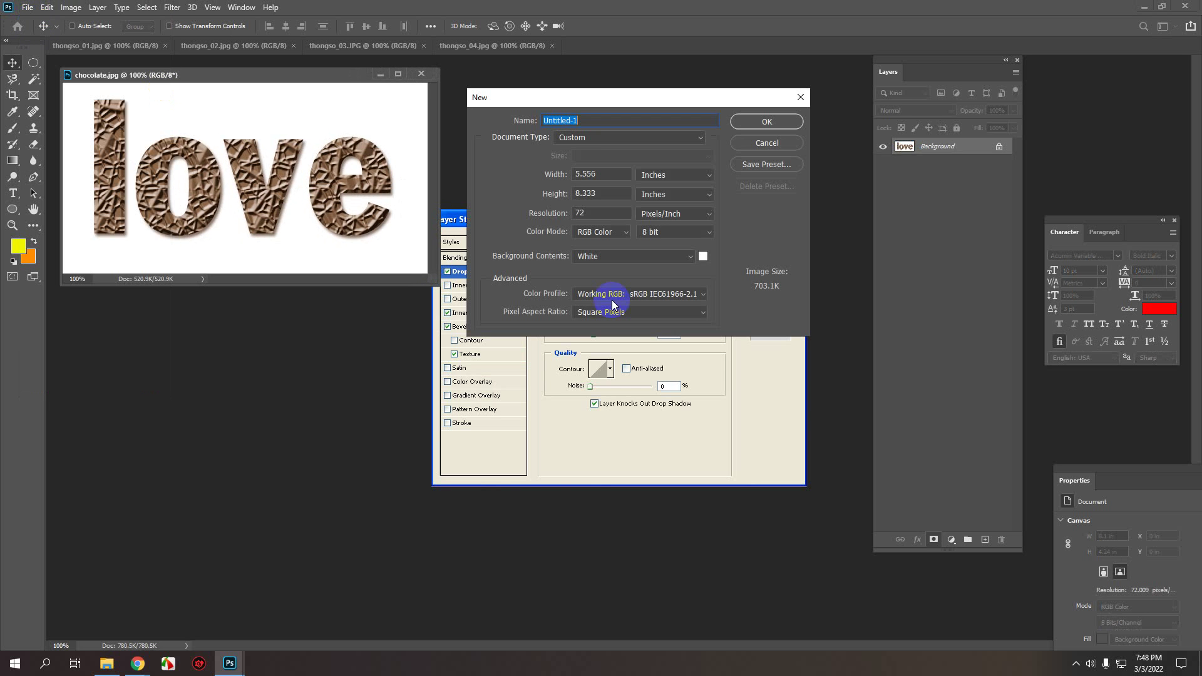
pyautogui.click(555, 140)
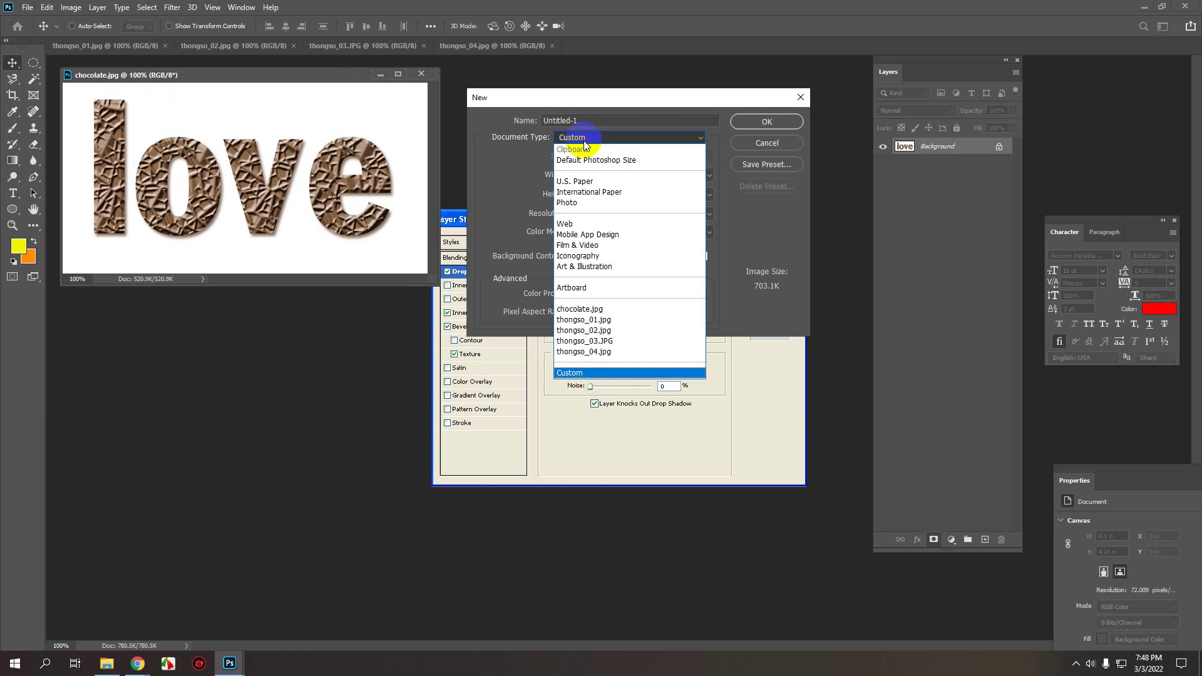
pyautogui.click(572, 302)
pyautogui.click(767, 121)
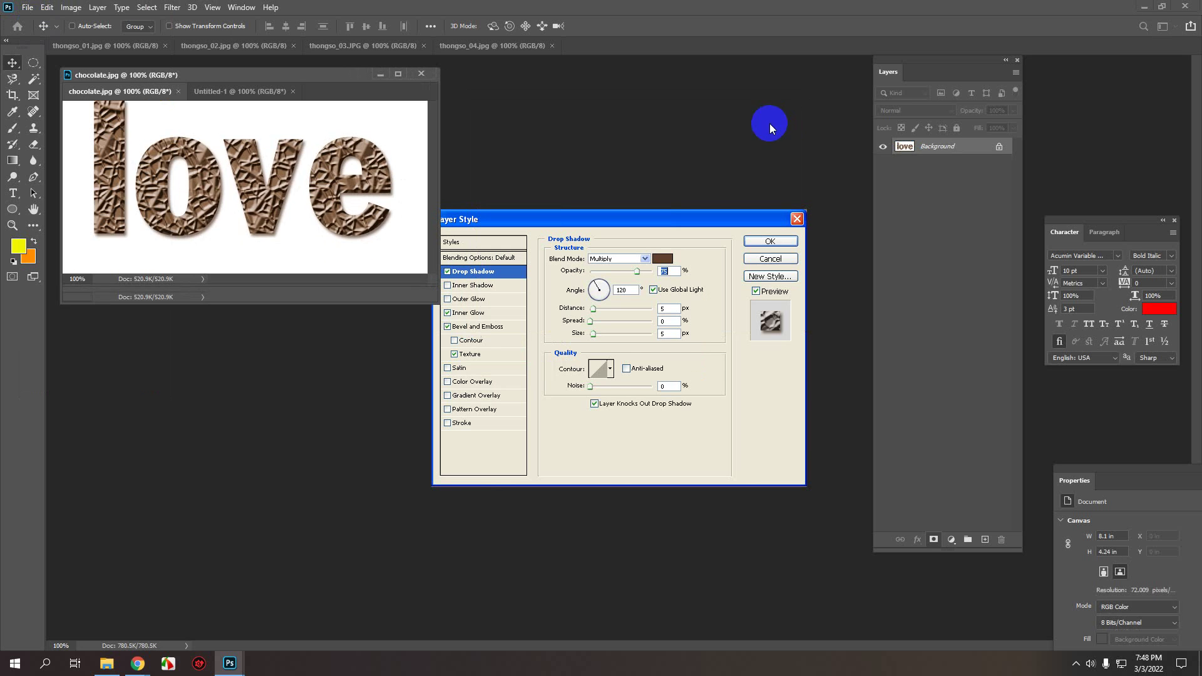
pyautogui.moveTo(238, 92); pyautogui.dragTo(111, 306)
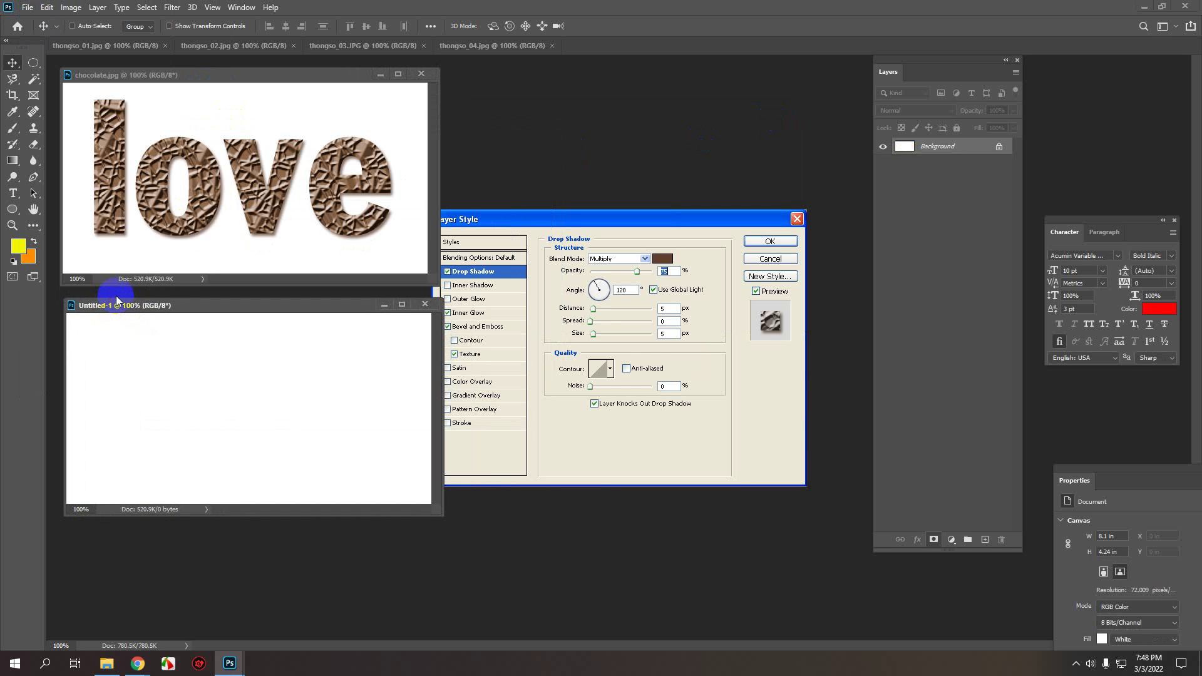
pyautogui.click(1076, 663)
pyautogui.click(1054, 669)
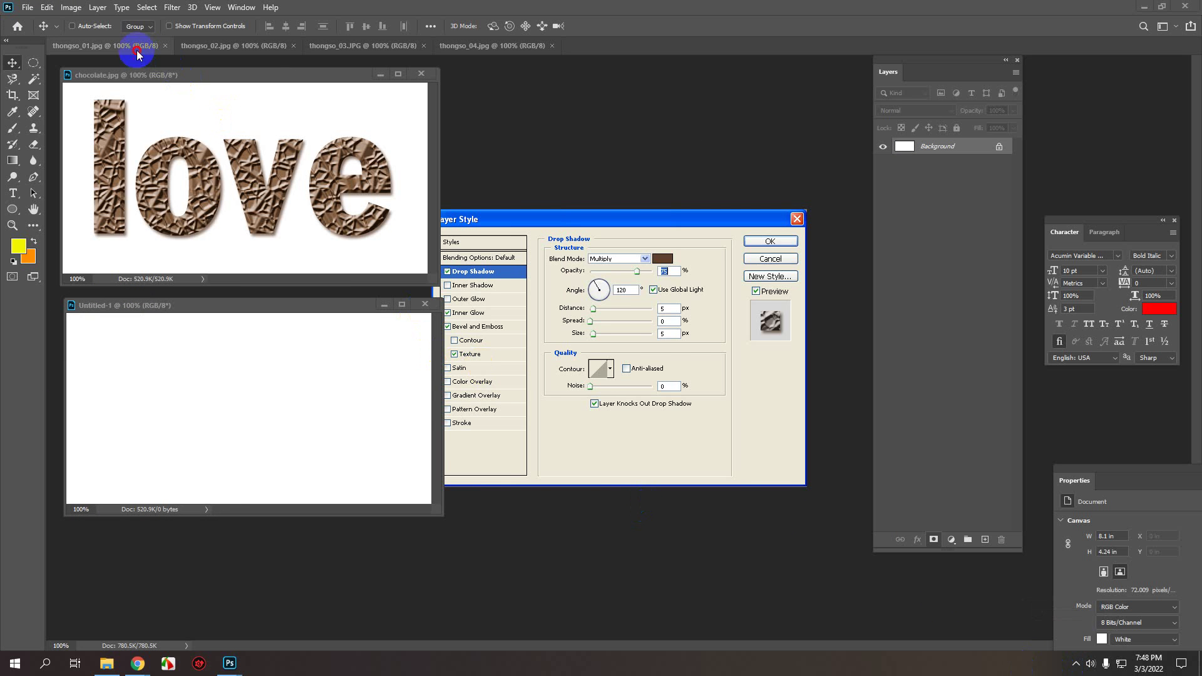
pyautogui.click(205, 48)
pyautogui.click(463, 46)
pyautogui.click(99, 46)
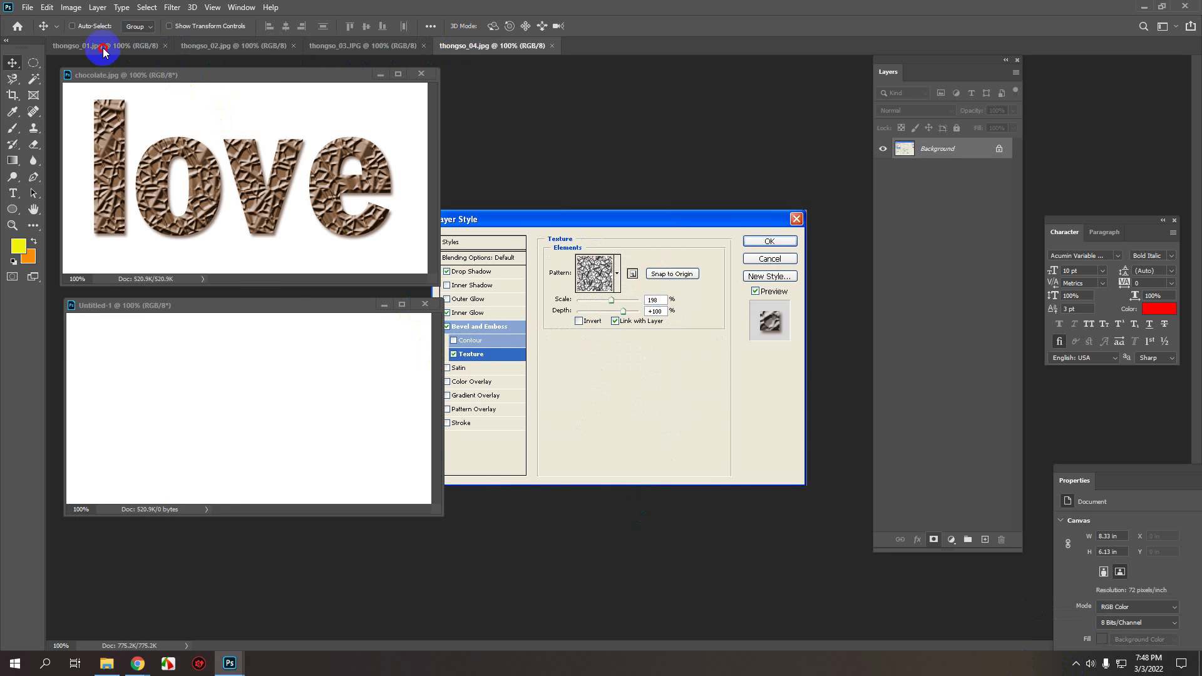
# - Add the text "love" to the new blank document with the Type tool
pyautogui.click(13, 193)
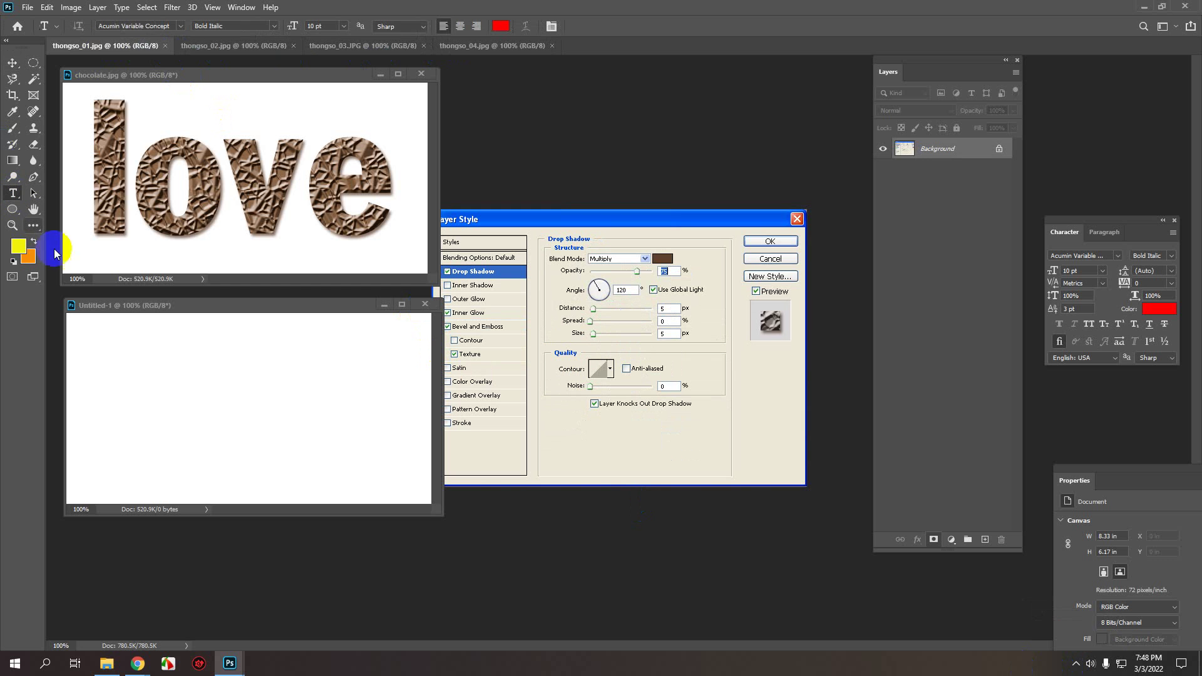
pyautogui.click(118, 399)
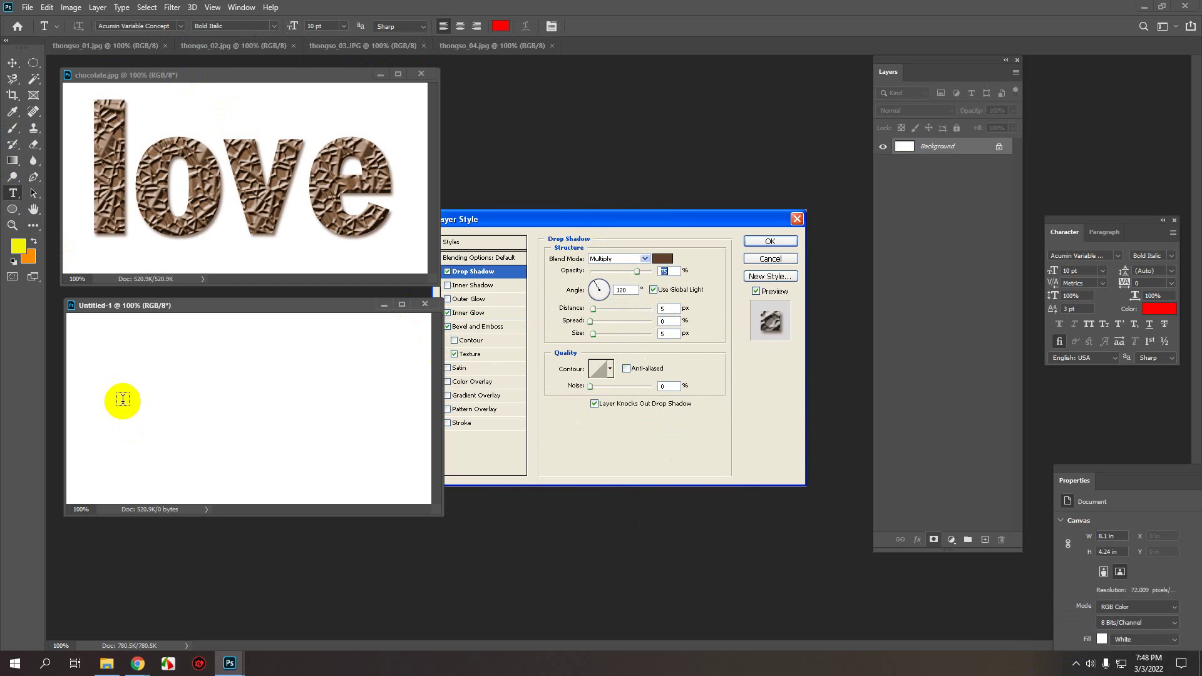
pyautogui.click(123, 399)
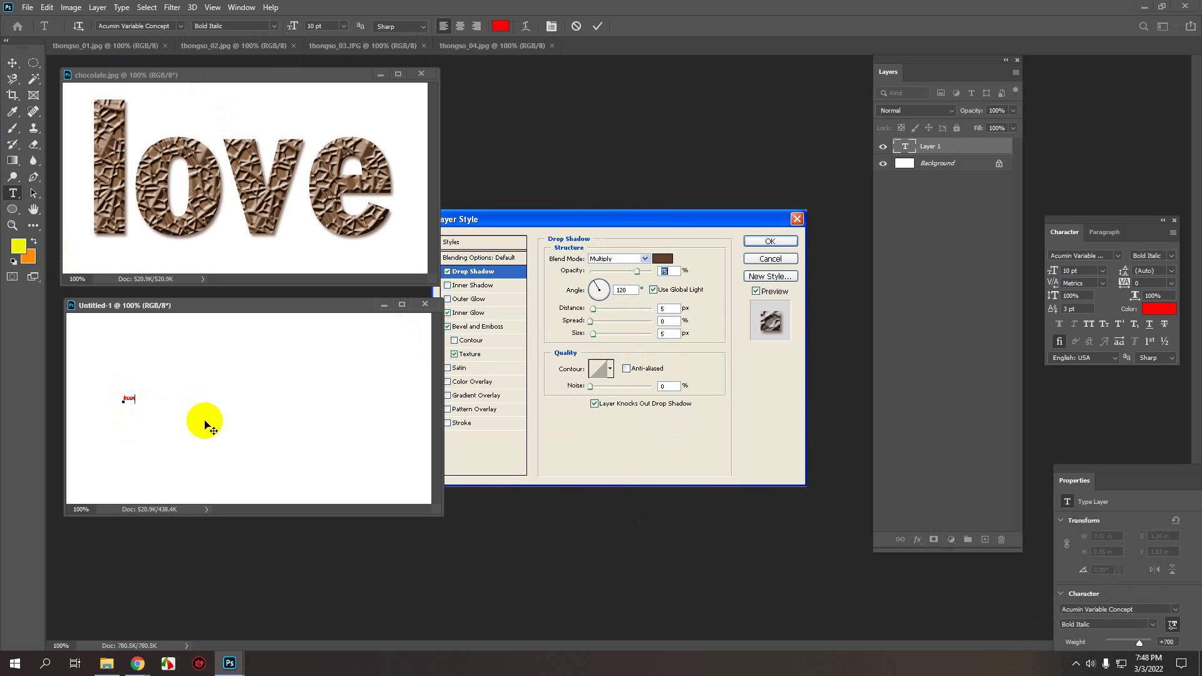
pyautogui.write('love')
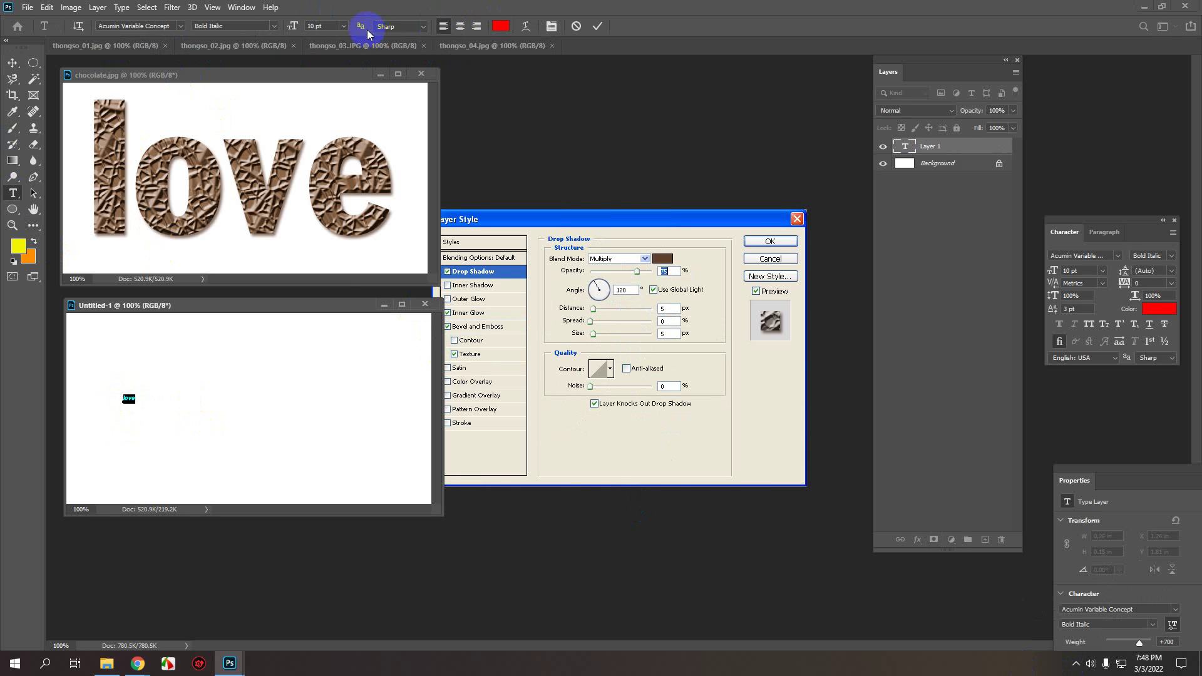
# - Set the love text to 72 pt in the Bold style and commit it
pyautogui.click(344, 26)
pyautogui.click(325, 185)
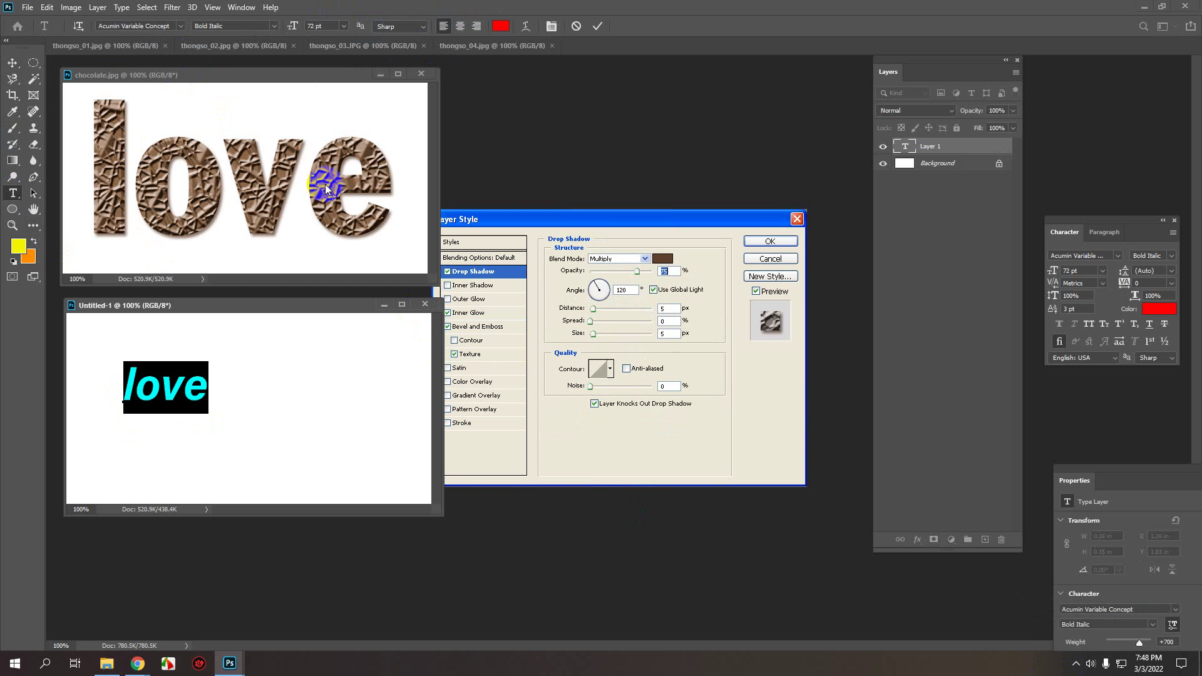
pyautogui.click(273, 26)
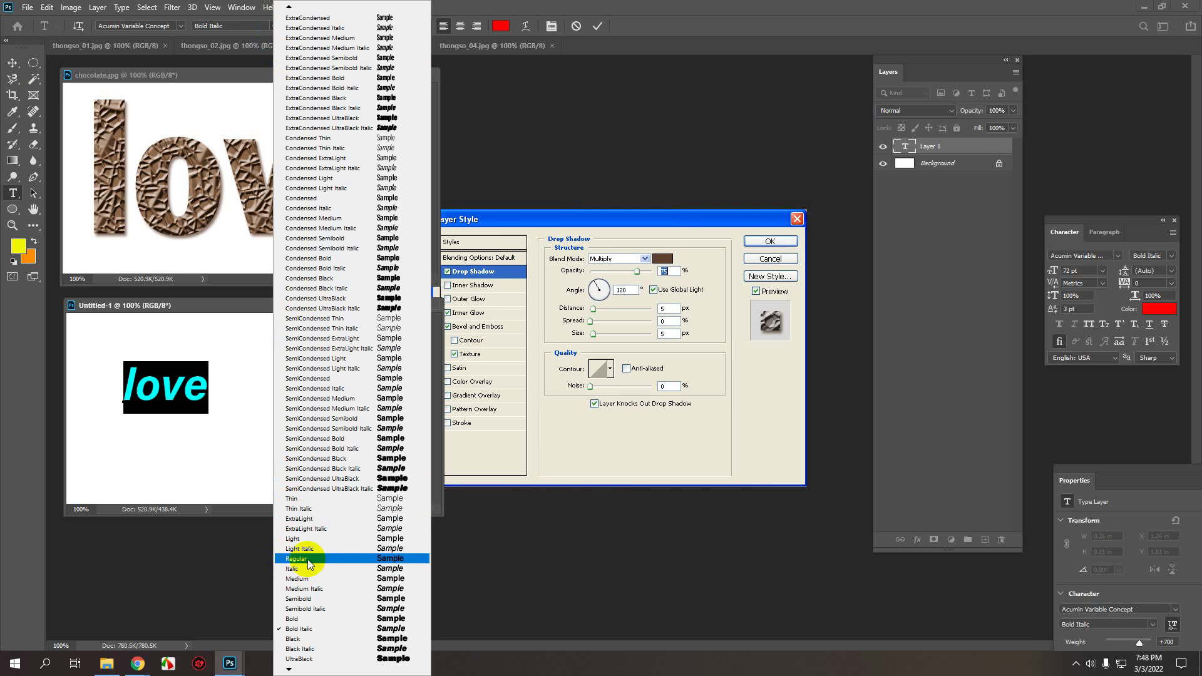
pyautogui.click(298, 619)
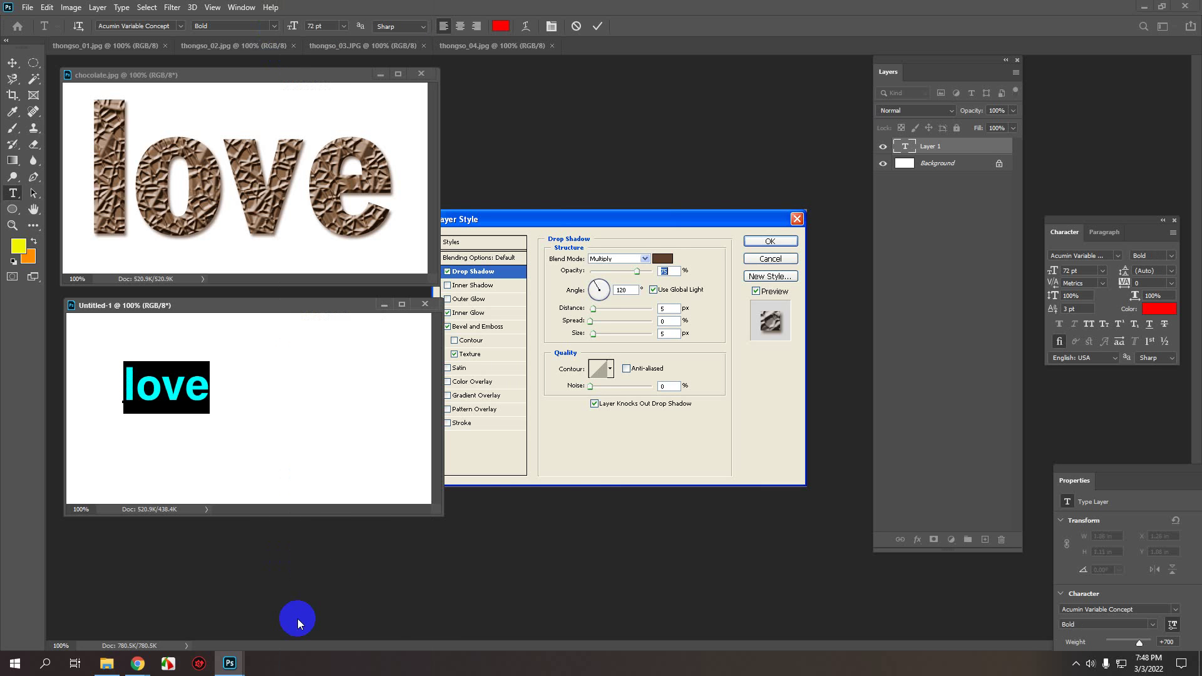
pyautogui.click(12, 62)
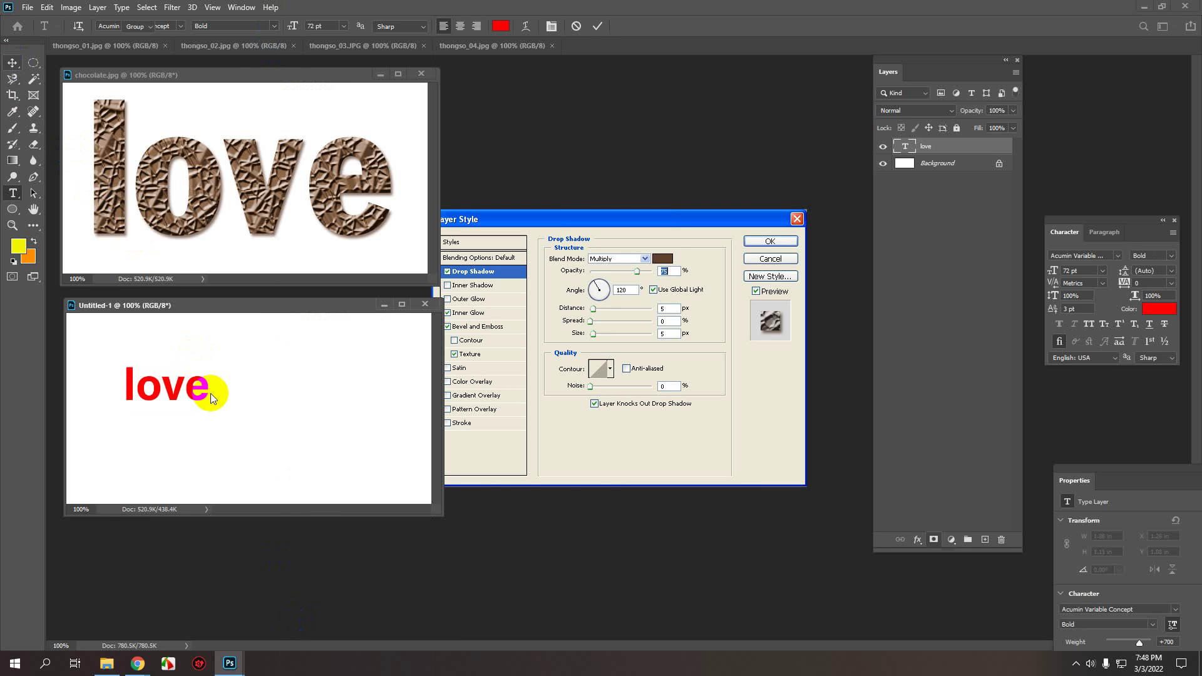
# - Scale the love text up to about 267 pt with Free Transform and position it to fill the canvas
pyautogui.hotkey('ctrl', 't')
pyautogui.moveTo(211, 404); pyautogui.dragTo(381, 475)
pyautogui.moveTo(286, 449); pyautogui.dragTo(242, 411)
pyautogui.moveTo(332, 471); pyautogui.dragTo(342, 440)
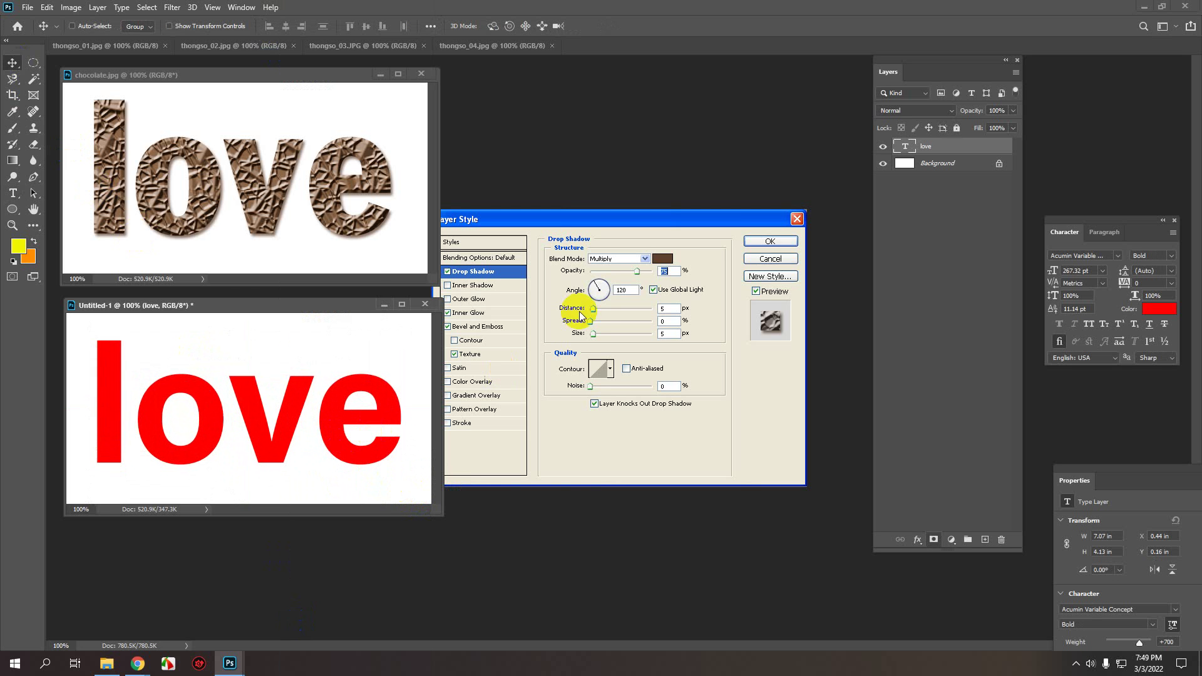
# - Float thongso_01.jpg in its own window beside the two love documents and make the Untitled-1 document active
pyautogui.moveTo(103, 46); pyautogui.dragTo(478, 168)
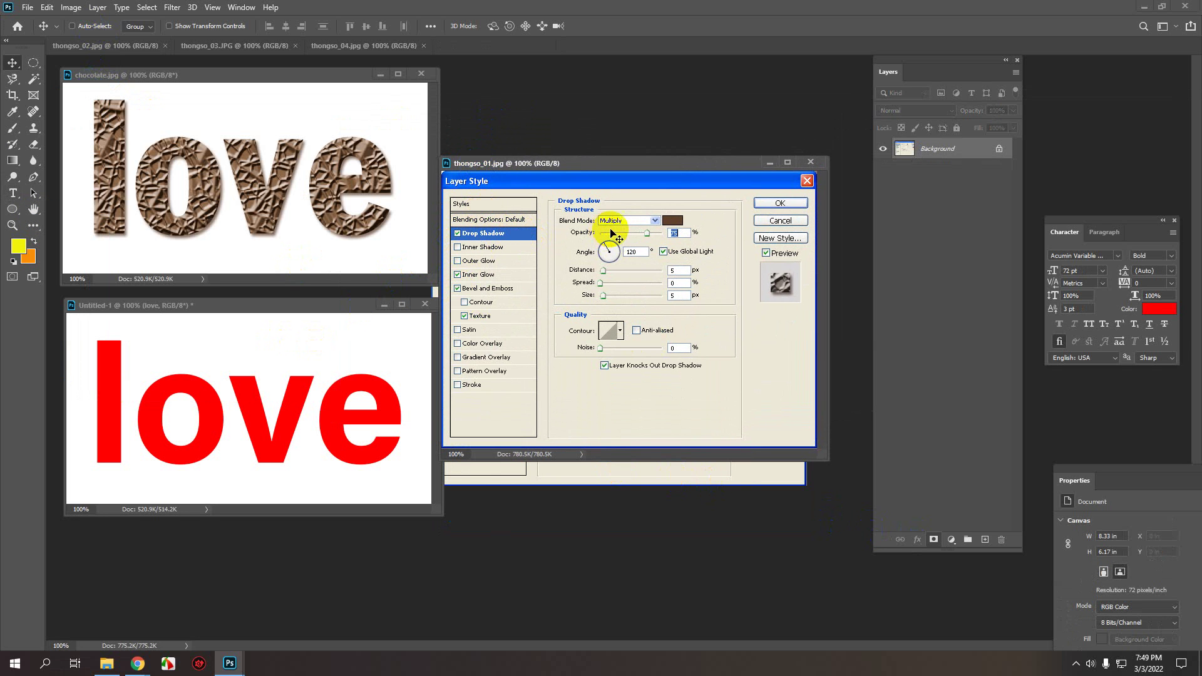
pyautogui.click(672, 222)
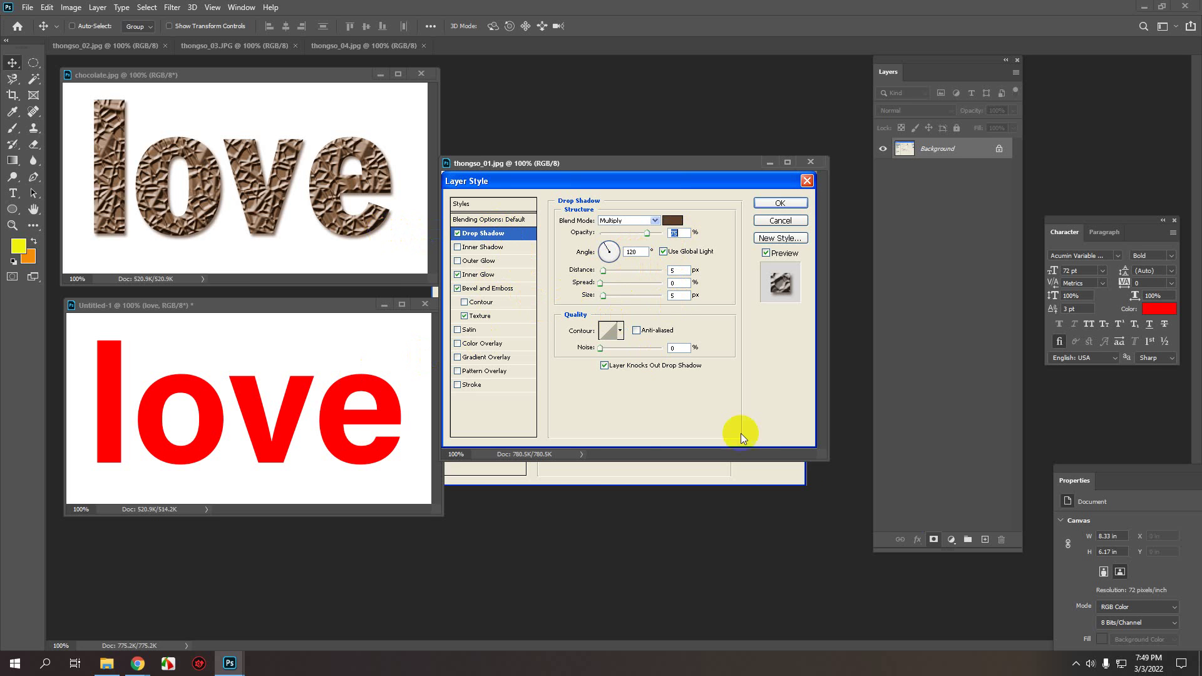
pyautogui.click(335, 418)
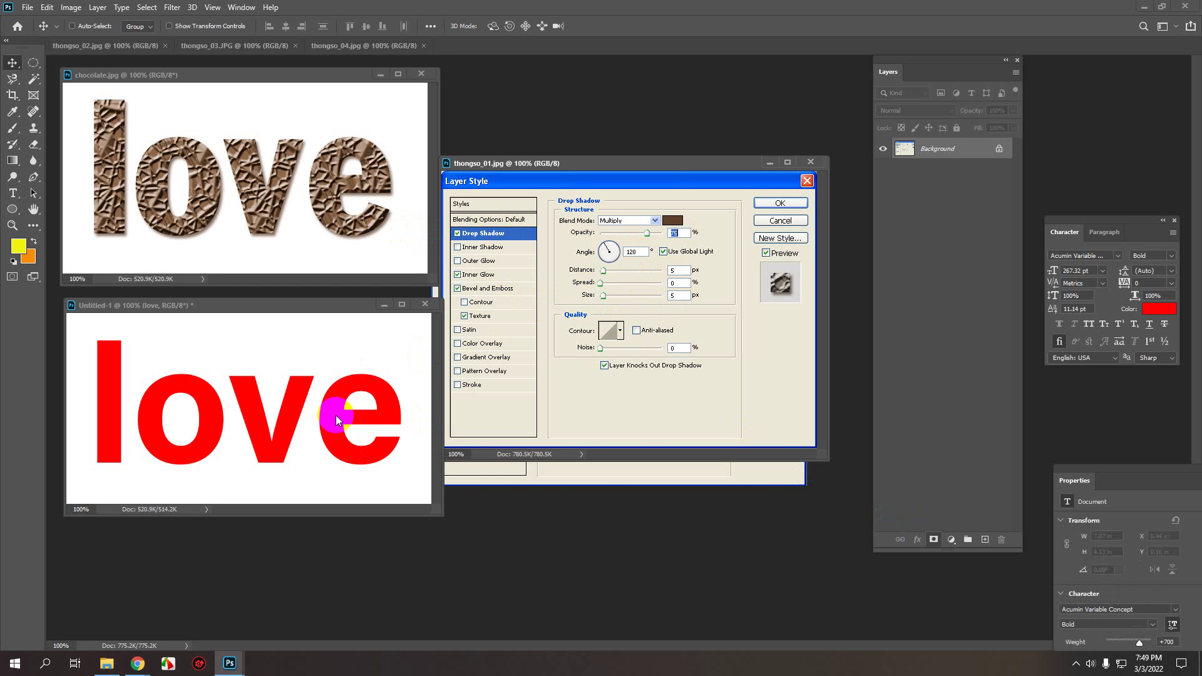
# - Add a Drop Shadow to the love text layer with the Multiply blend mode, keeping the reference settings uncovered
pyautogui.click(915, 542)
pyautogui.click(928, 540)
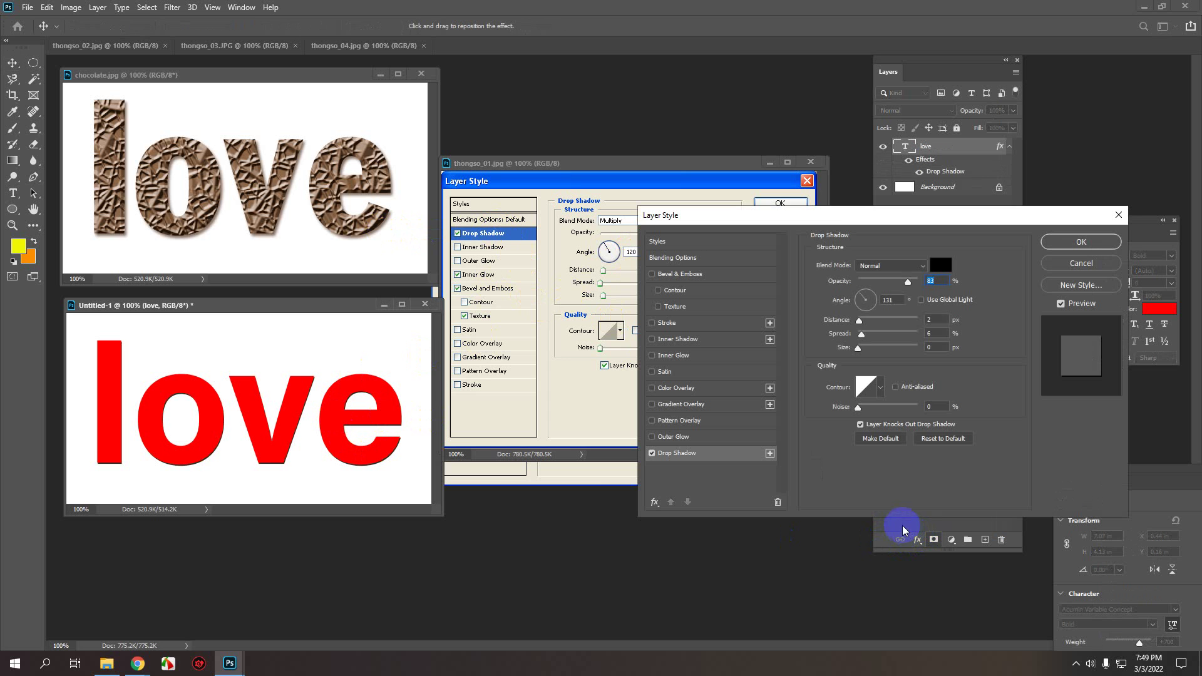
pyautogui.moveTo(837, 220); pyautogui.dragTo(742, 403)
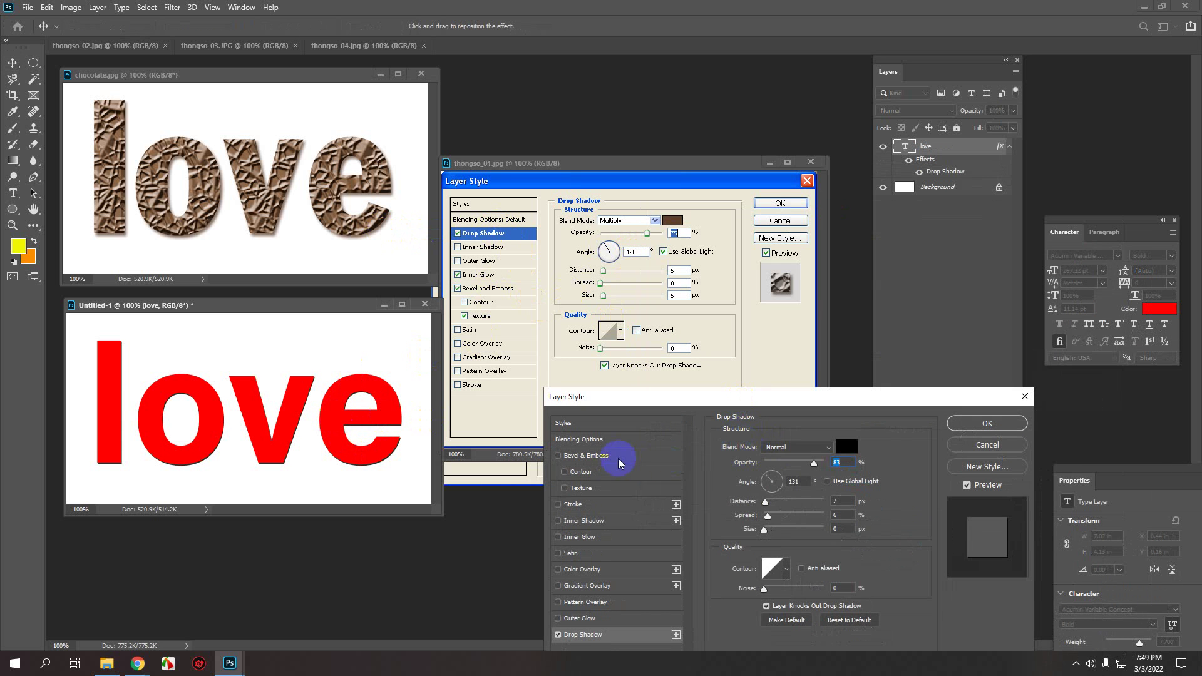
pyautogui.click(762, 455)
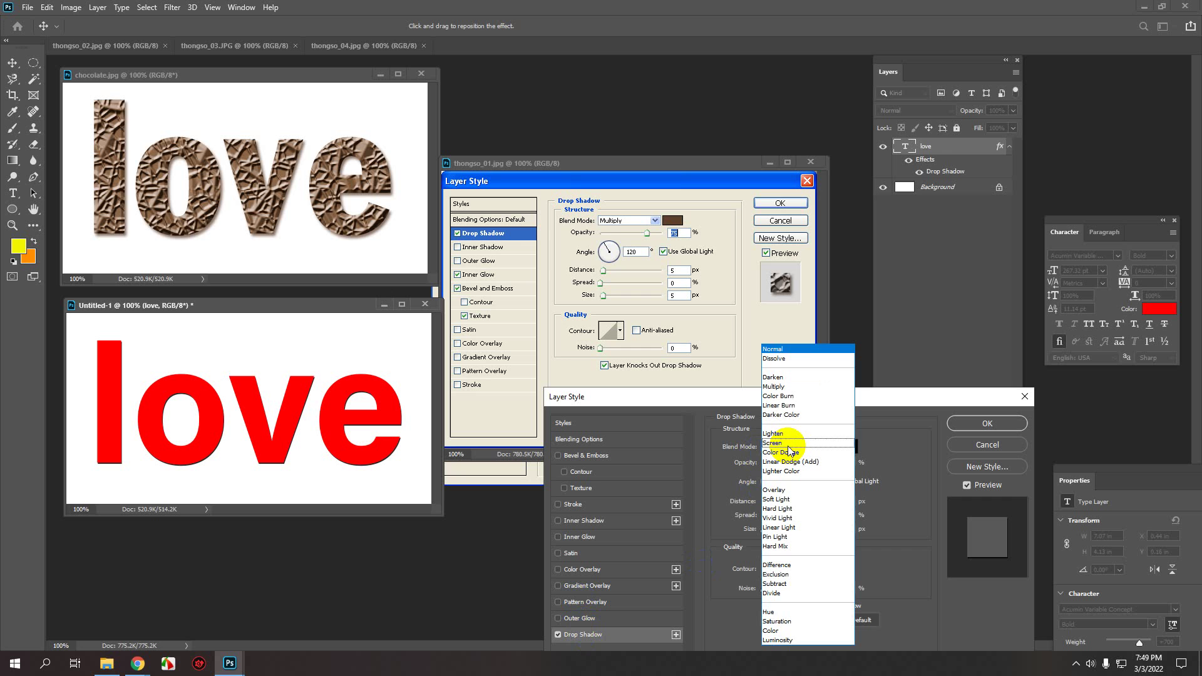
pyautogui.click(780, 390)
pyautogui.click(782, 448)
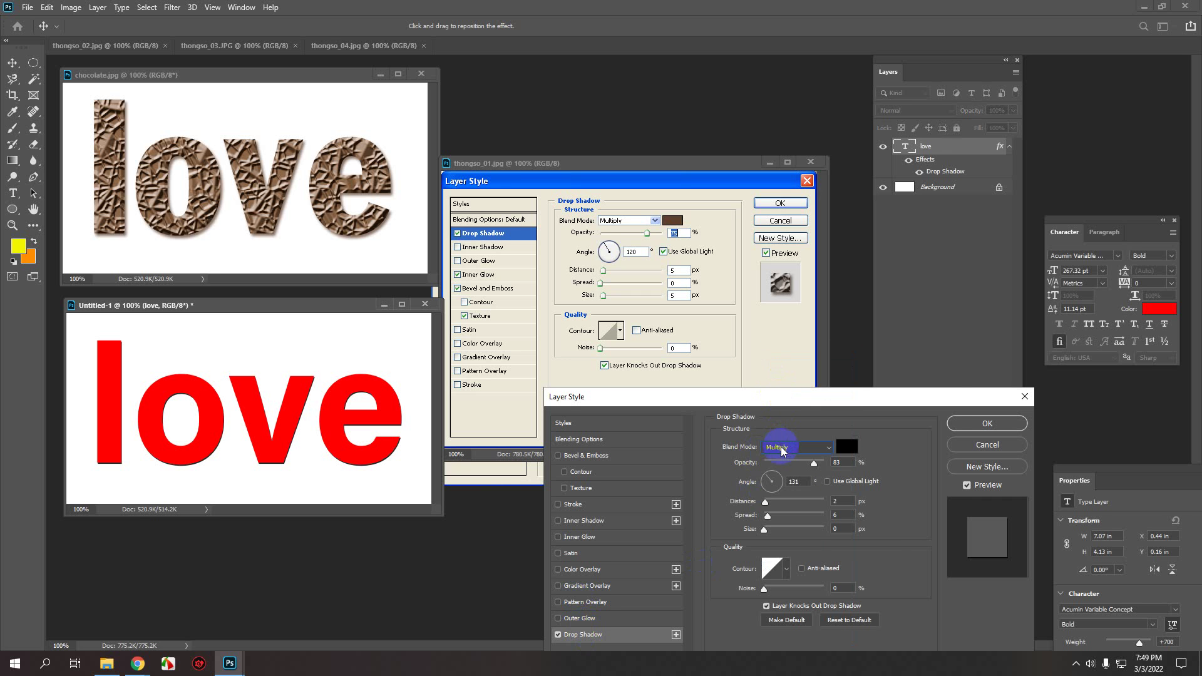
# - Set the drop shadow color to brown 5f402b by sampling the color swatch in thongso_01.jpg
pyautogui.click(843, 447)
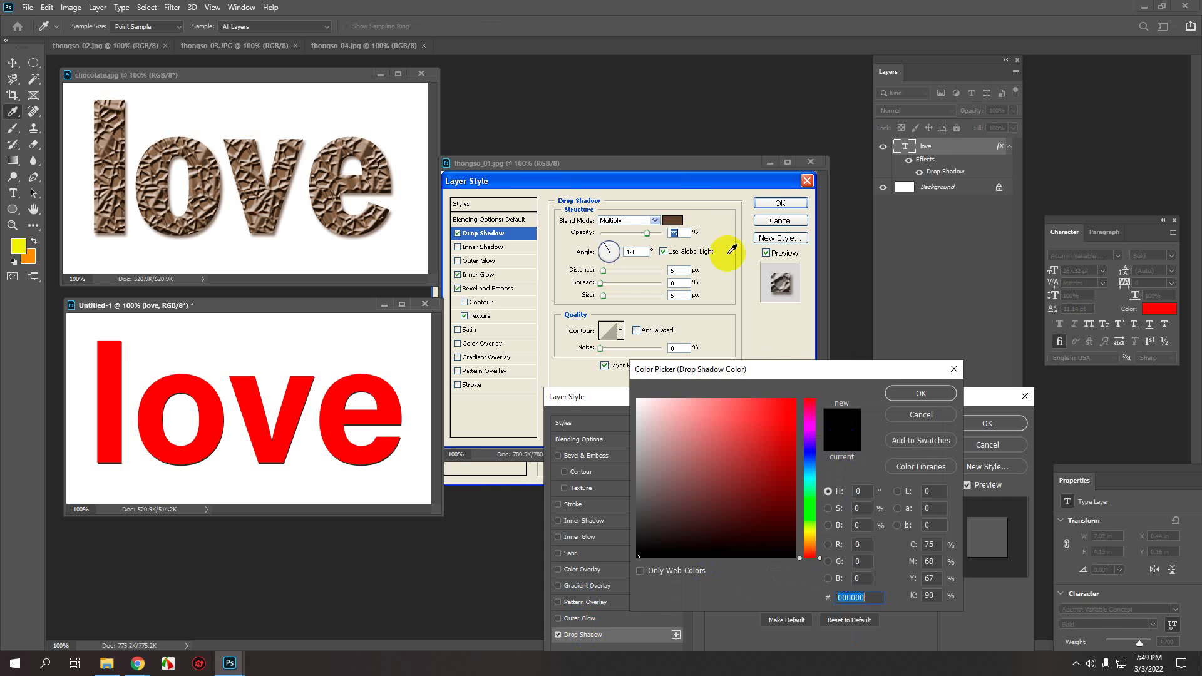
pyautogui.click(673, 219)
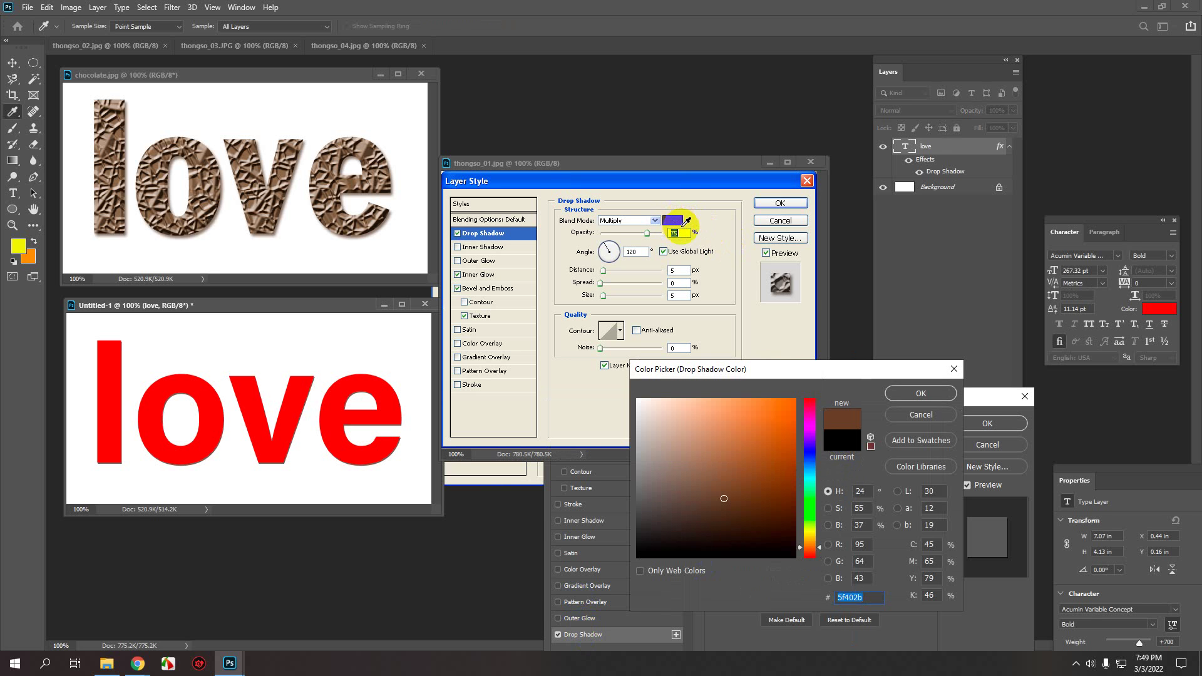
pyautogui.click(921, 393)
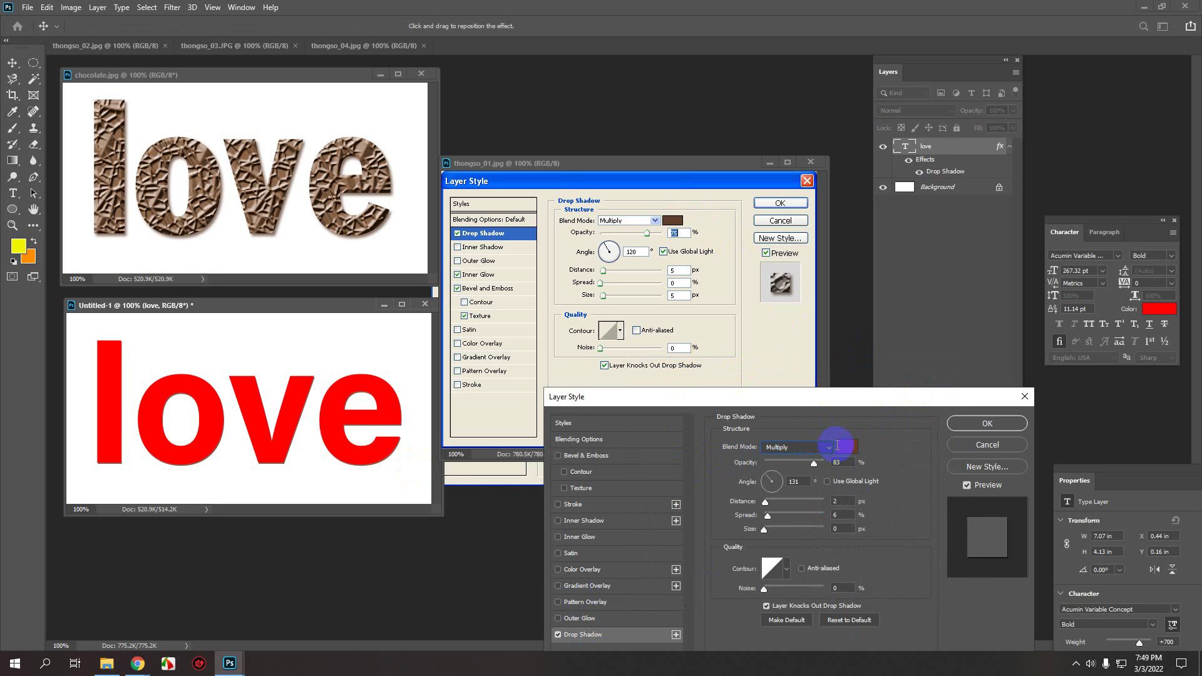
# - Set the drop shadow's opacity to 75%, angle to 120°, distance to 5 px, spread to 0% and size to 5 px, and apply it
pyautogui.click(850, 464)
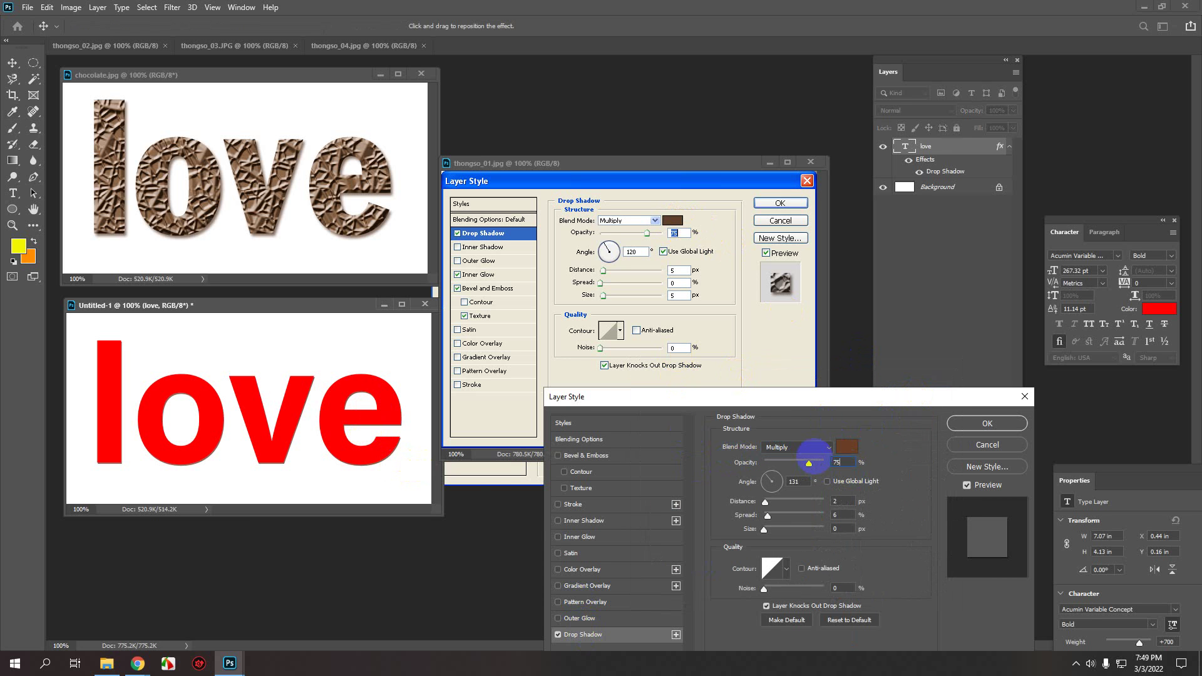
pyautogui.click(847, 462)
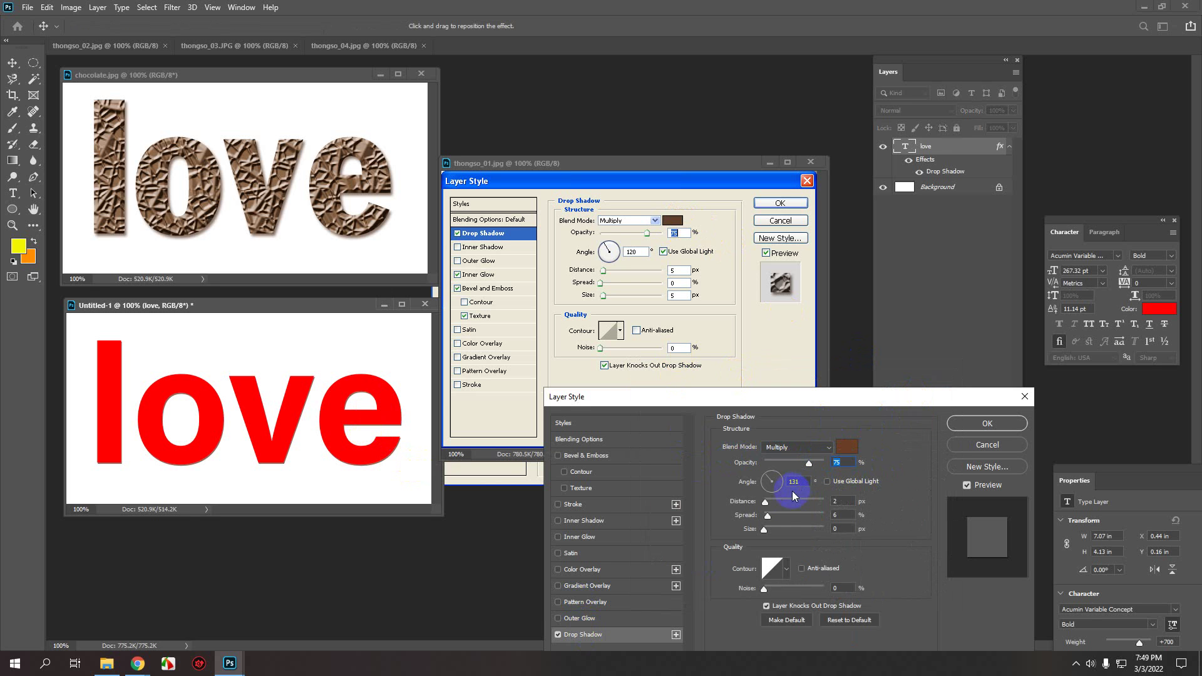
pyautogui.click(803, 482)
pyautogui.click(838, 500)
pyautogui.write('5')
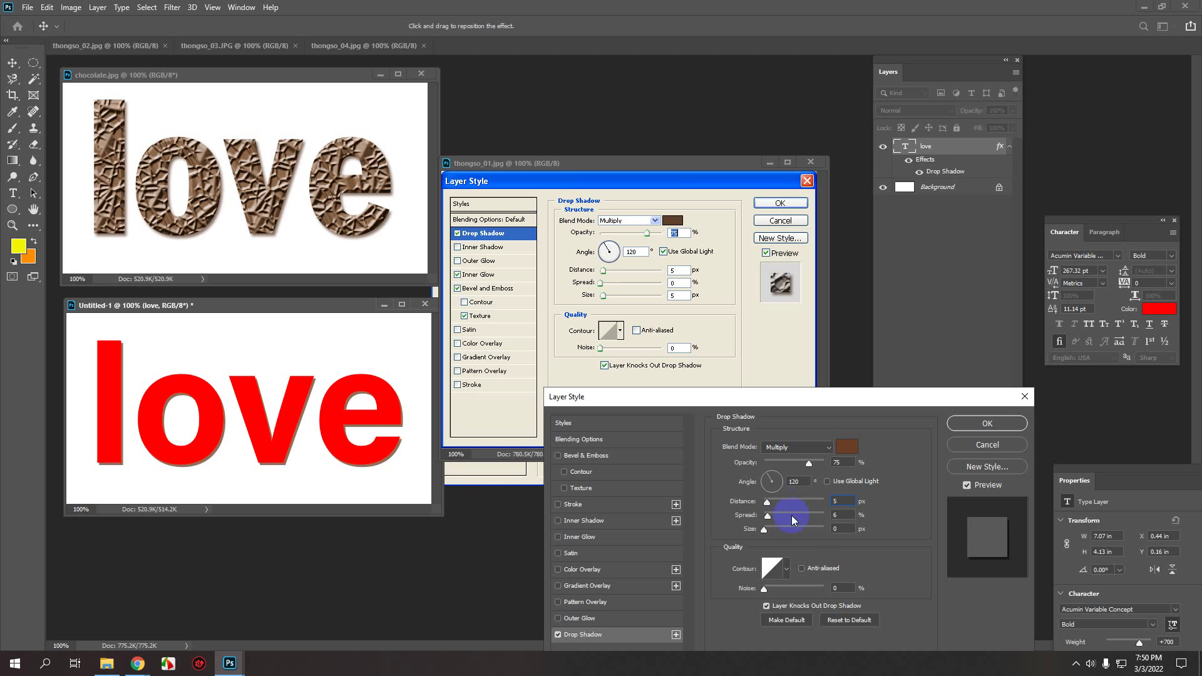
pyautogui.click(844, 529)
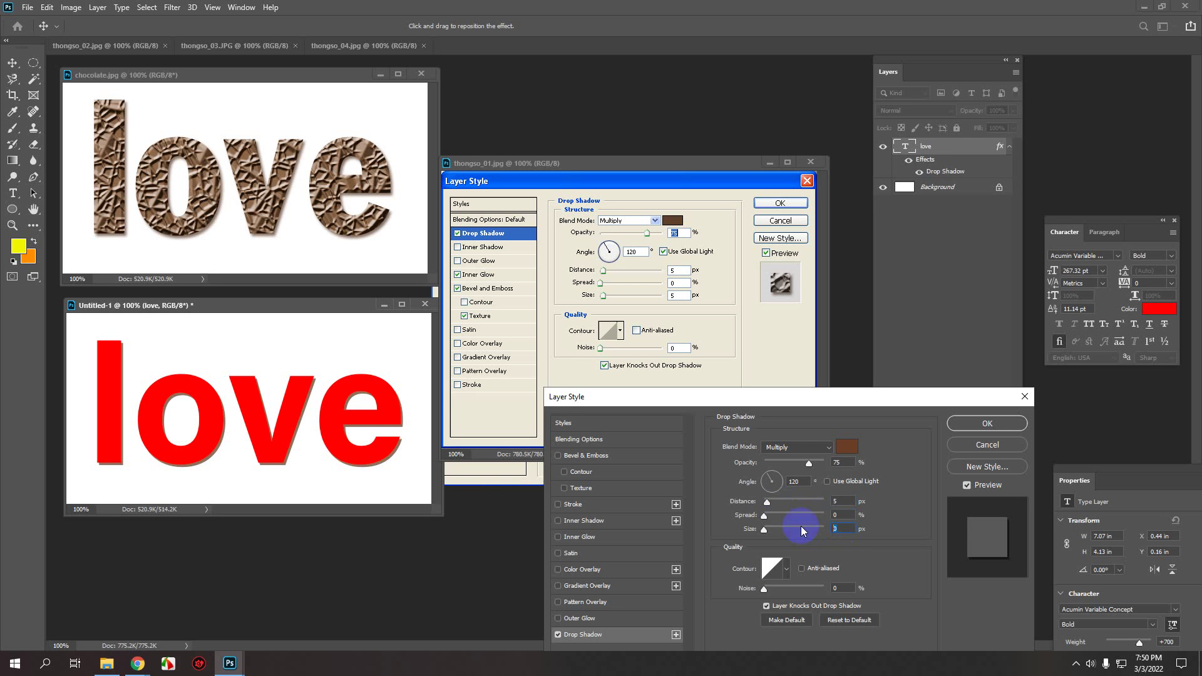
pyautogui.write('5')
pyautogui.click(838, 501)
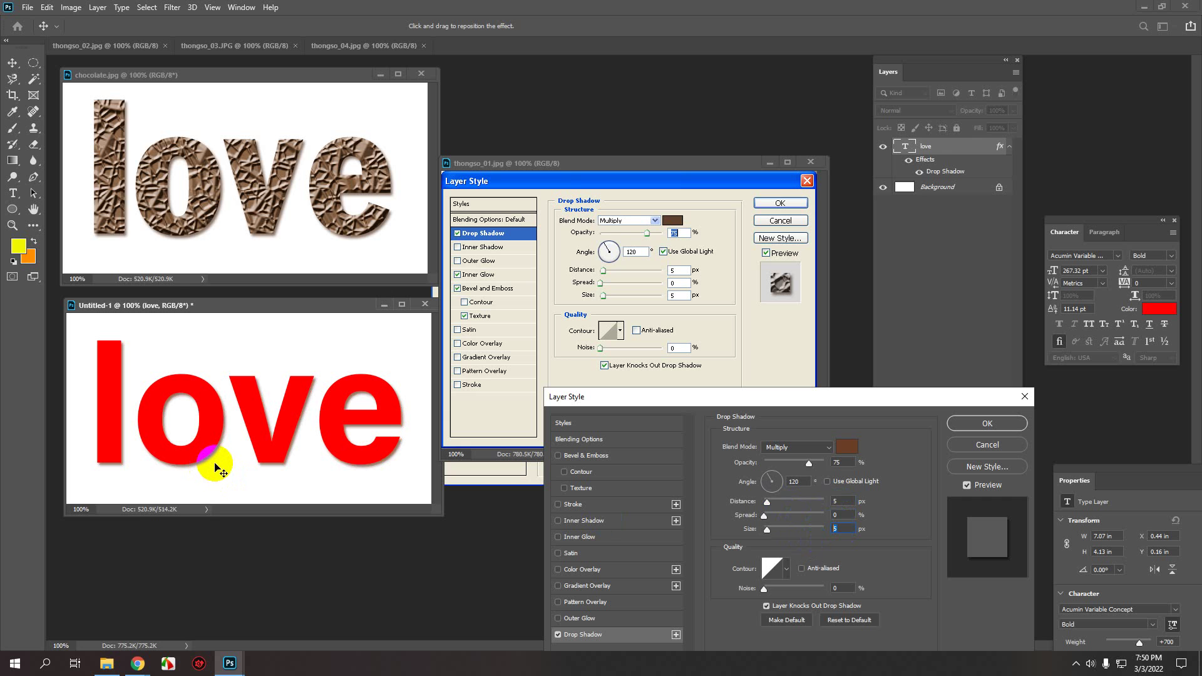
pyautogui.moveTo(269, 422); pyautogui.dragTo(215, 458)
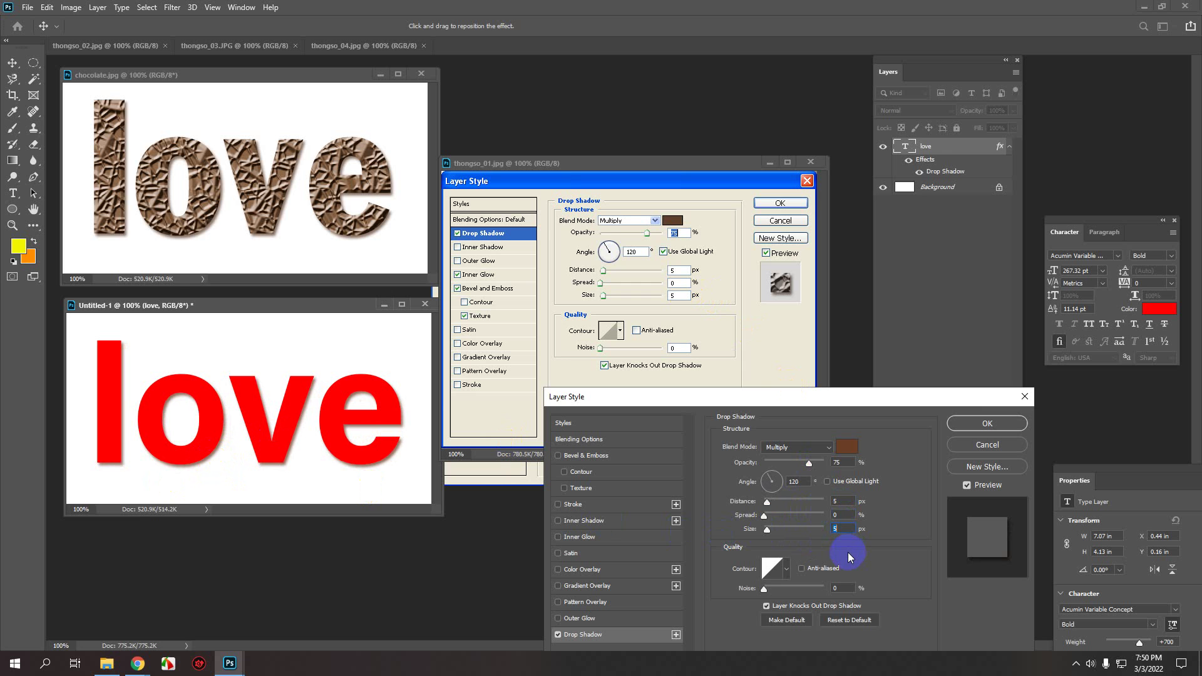
pyautogui.click(987, 423)
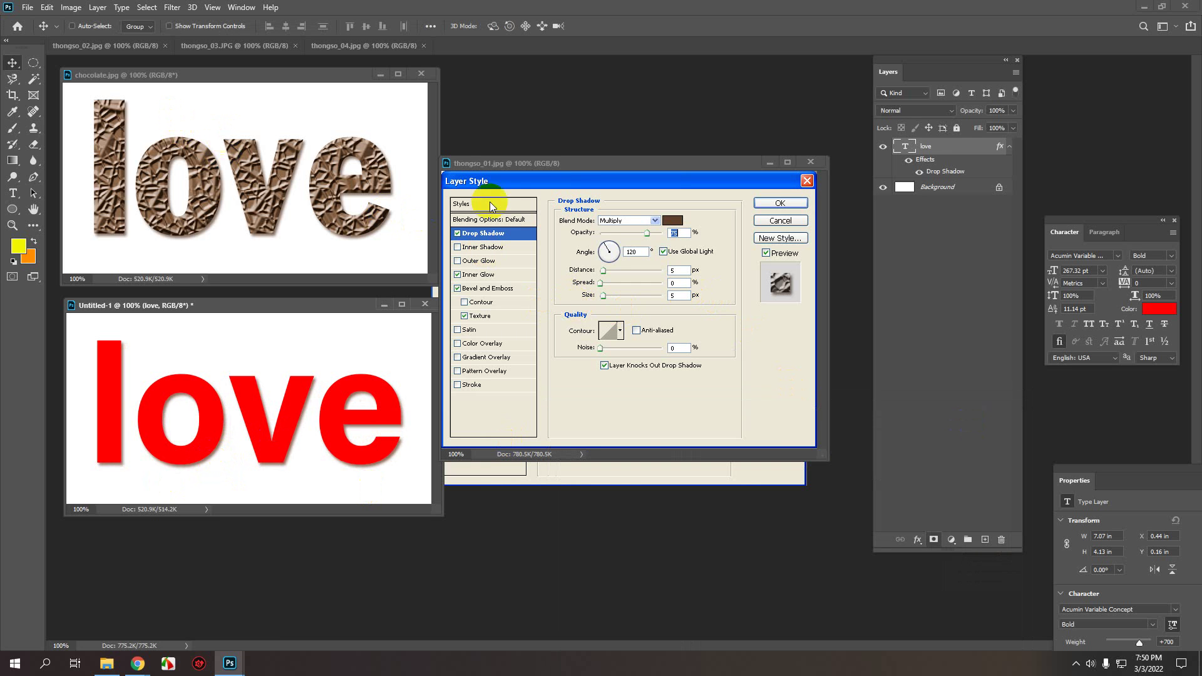
# - Close the thongso_01.jpg reference image without converting its background to a normal layer
pyautogui.click(557, 164)
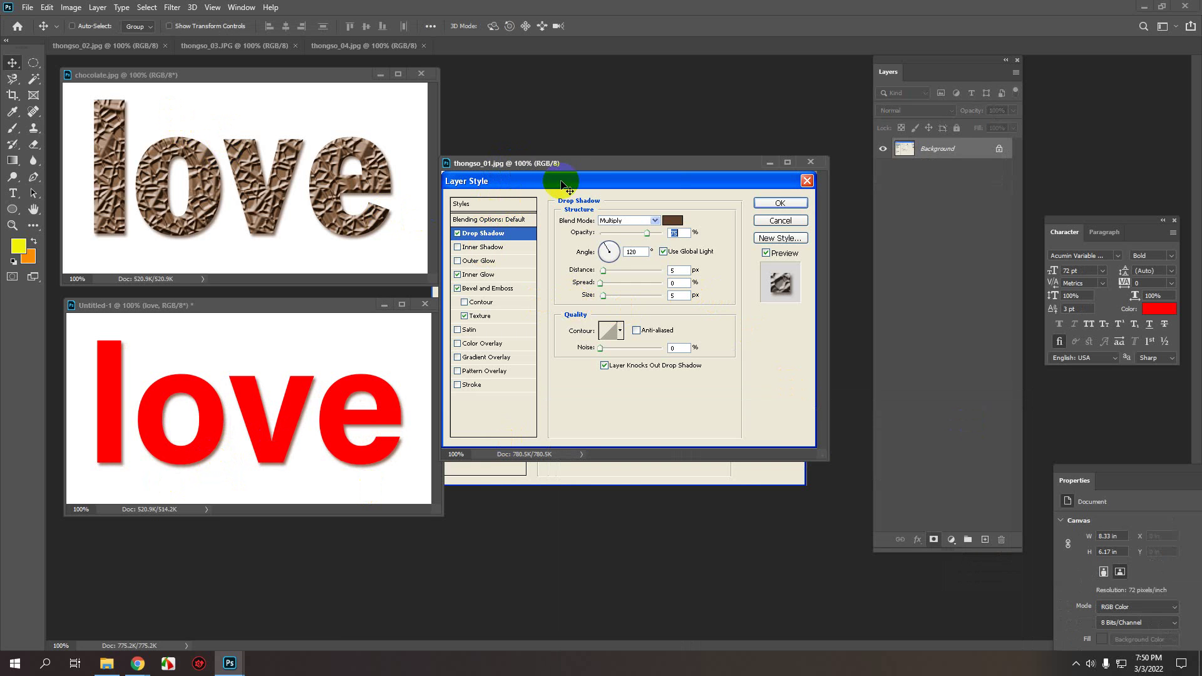
pyautogui.click(470, 202)
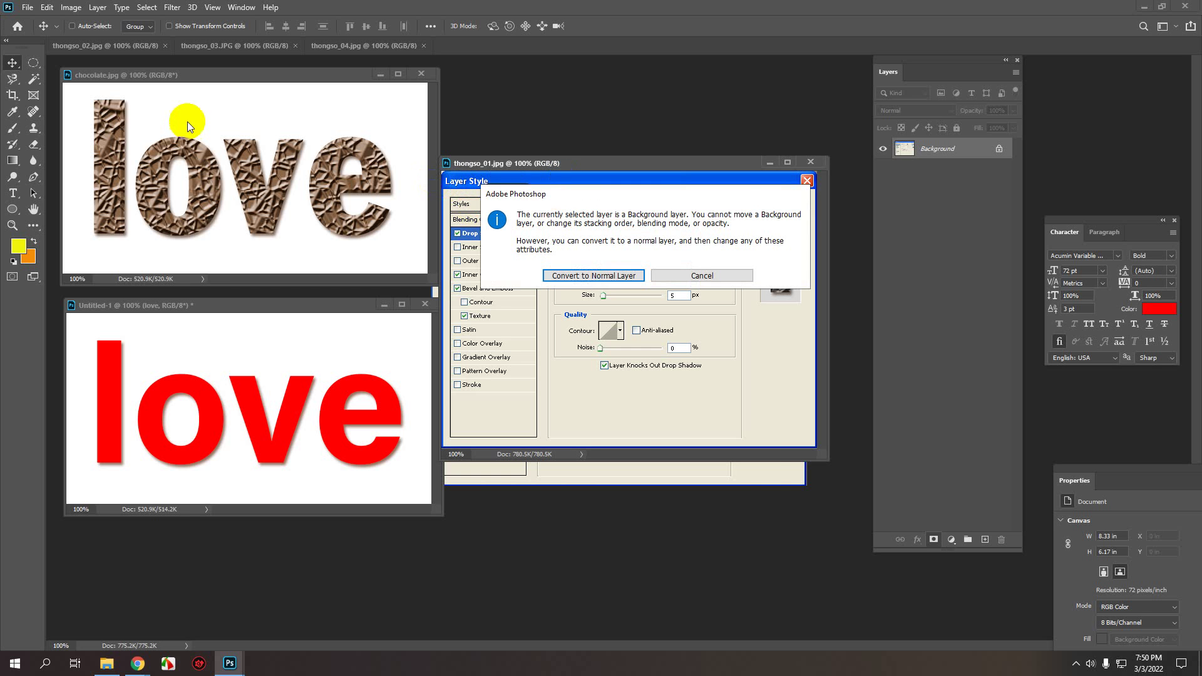
pyautogui.click(659, 275)
pyautogui.moveTo(543, 163); pyautogui.dragTo(482, 196)
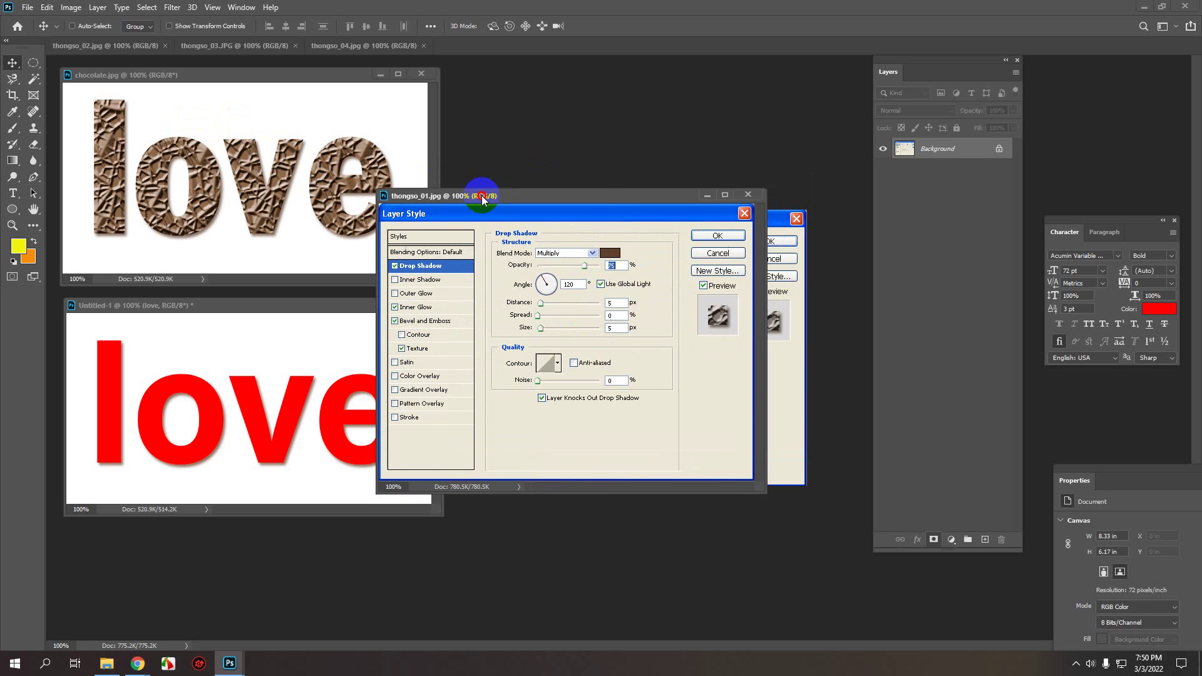
pyautogui.click(746, 194)
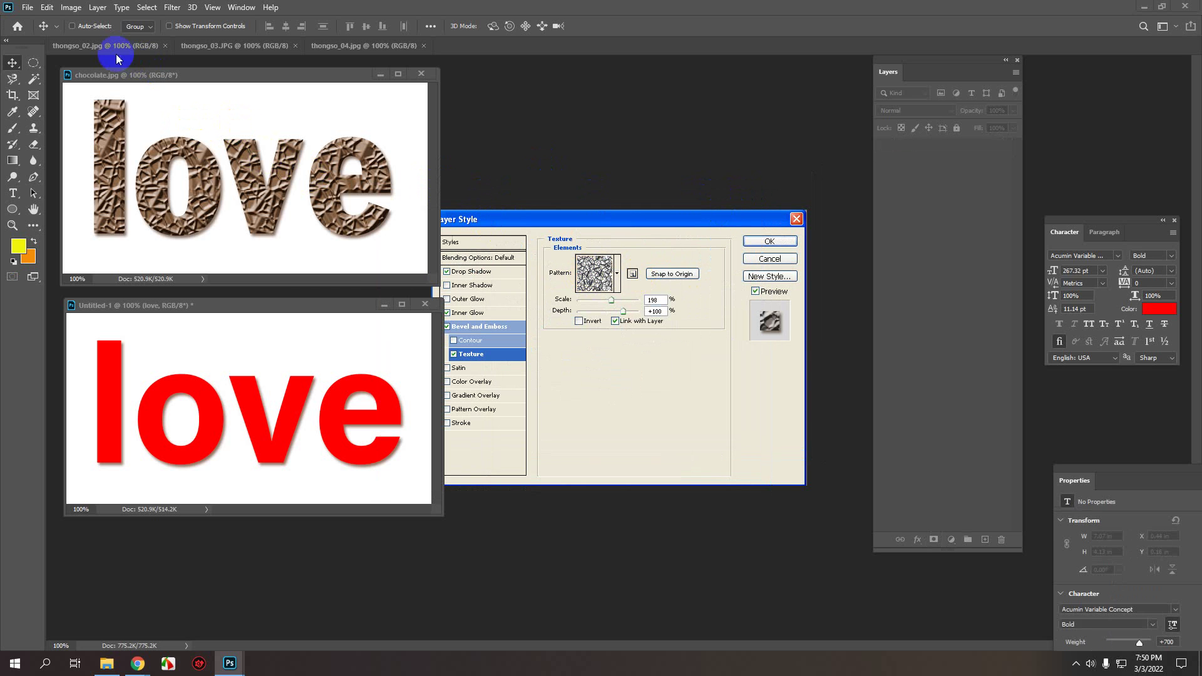
# - Float thongso_02.jpg and thongso_03.JPG in their own windows, placing thongso_02.jpg beside the love documents
pyautogui.moveTo(136, 50); pyautogui.dragTo(422, 584)
pyautogui.moveTo(258, 156); pyautogui.dragTo(588, 217)
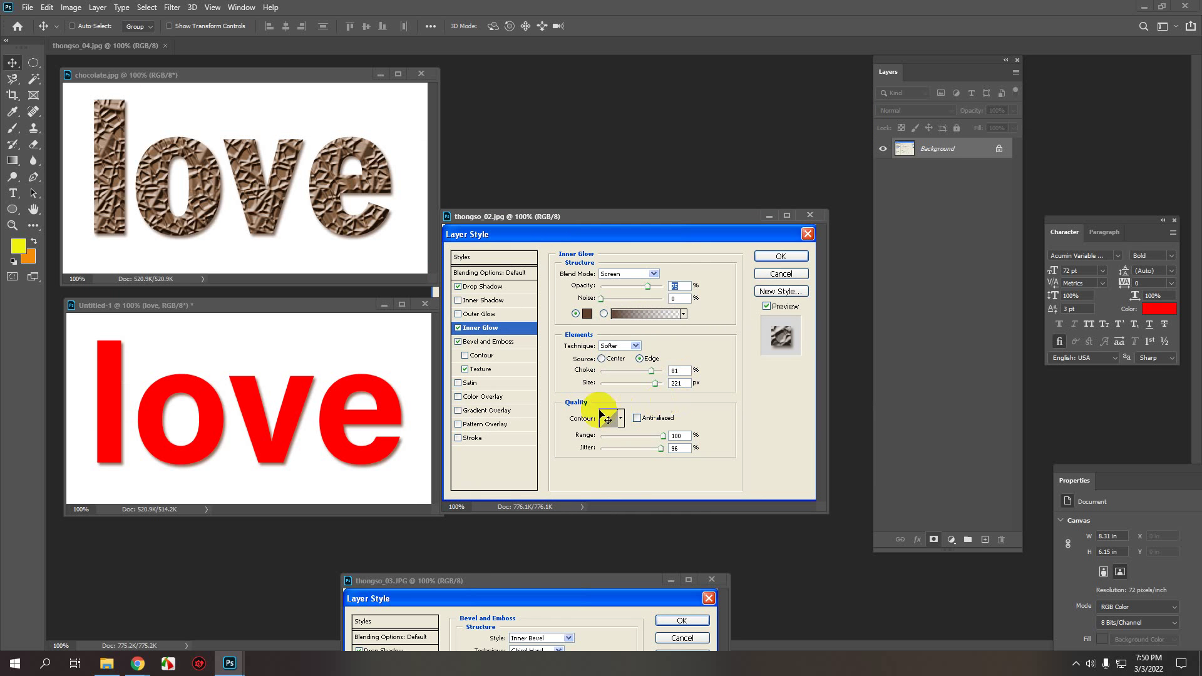
# - Add an Inner Glow to the love text layer in Untitled-1, keeping the reference's blend mode and color settings uncovered
pyautogui.click(362, 428)
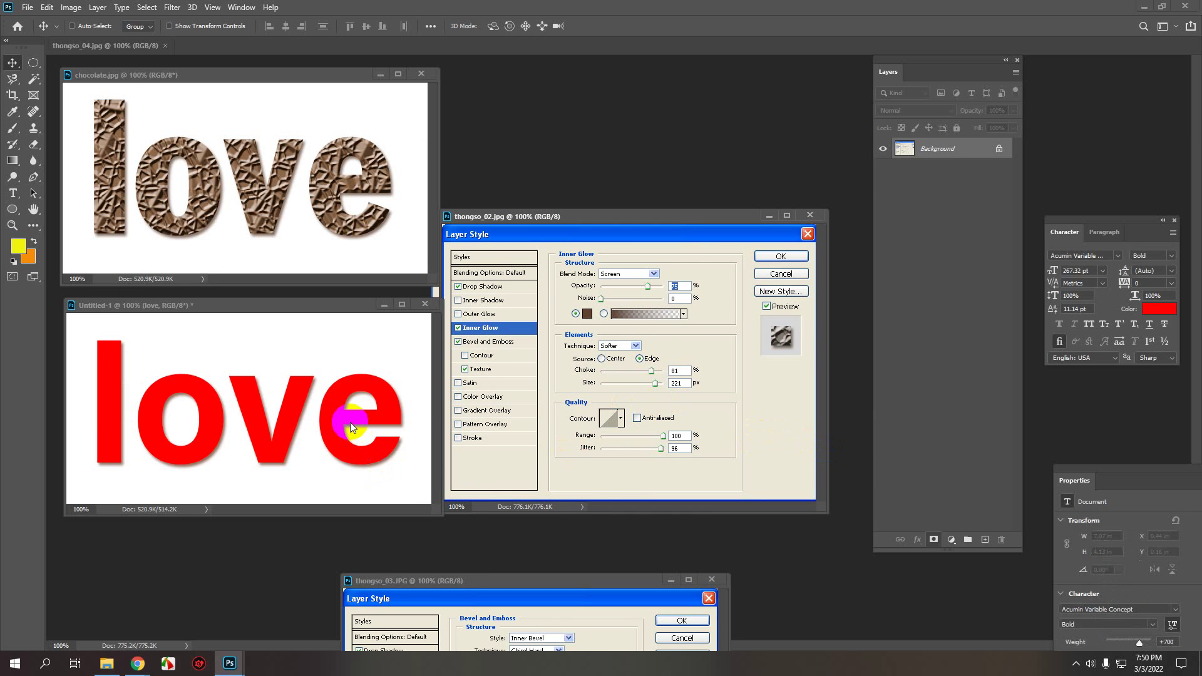
pyautogui.moveTo(918, 541); pyautogui.dragTo(934, 467)
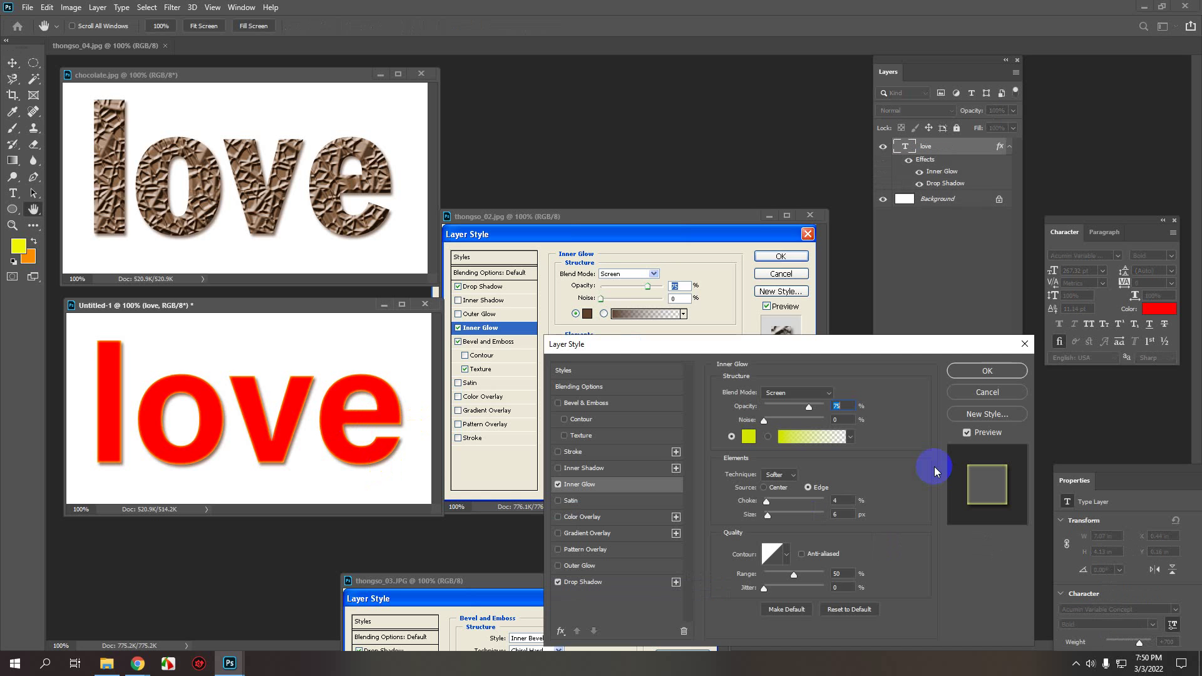
pyautogui.moveTo(745, 348); pyautogui.dragTo(778, 353)
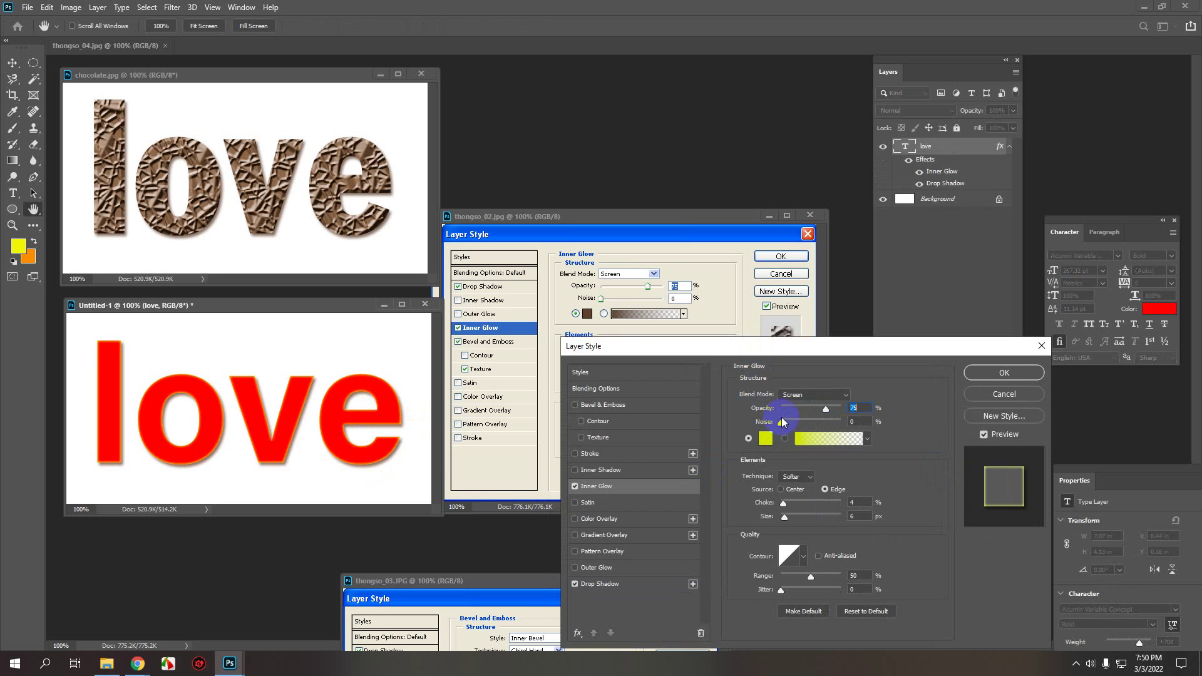
# - Set the inner glow color to brown 61412c by sampling the color swatch in thongso_02.jpg
pyautogui.click(765, 438)
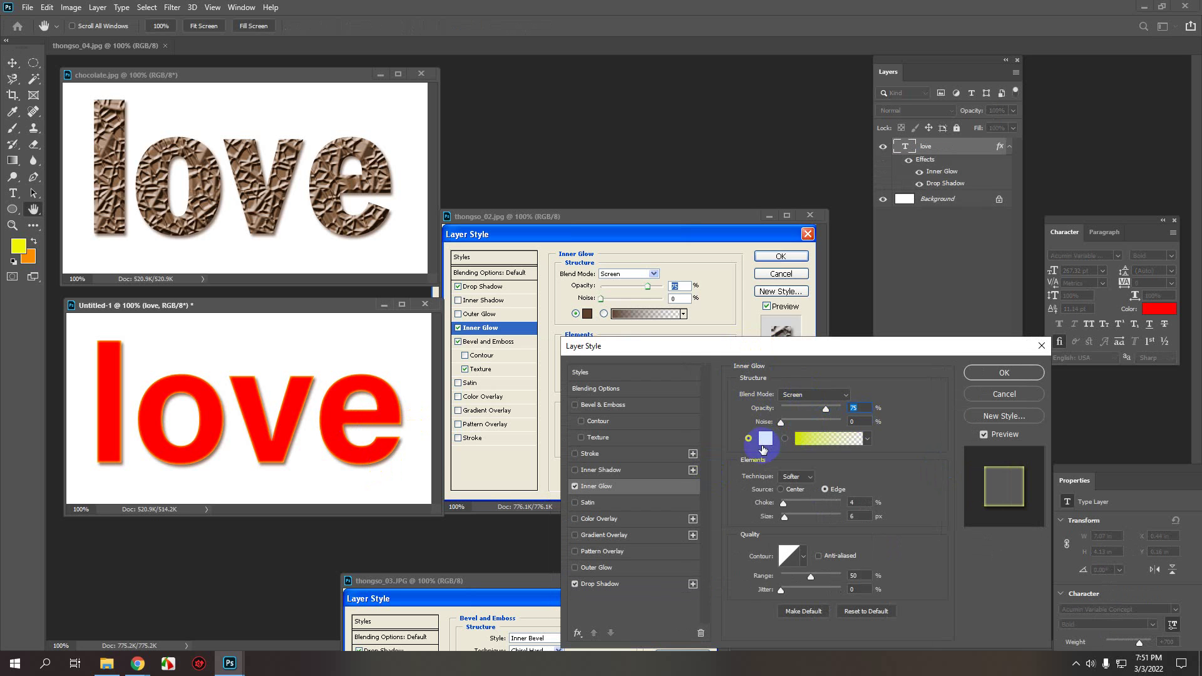
pyautogui.click(587, 313)
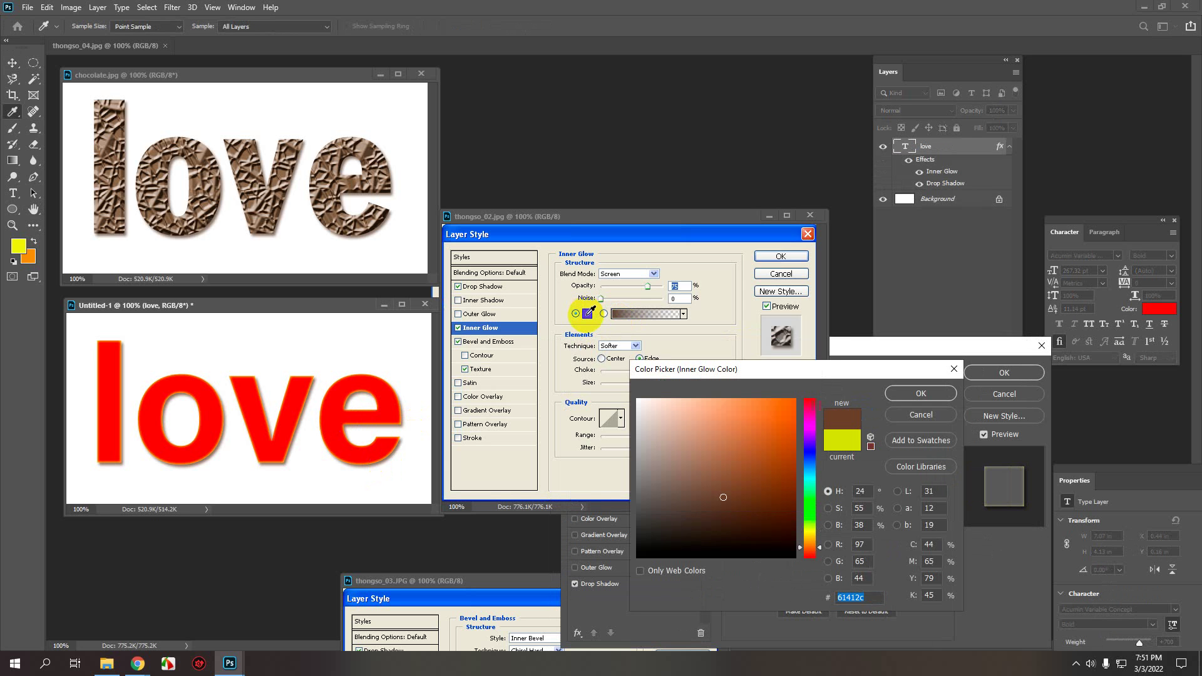
pyautogui.click(1004, 373)
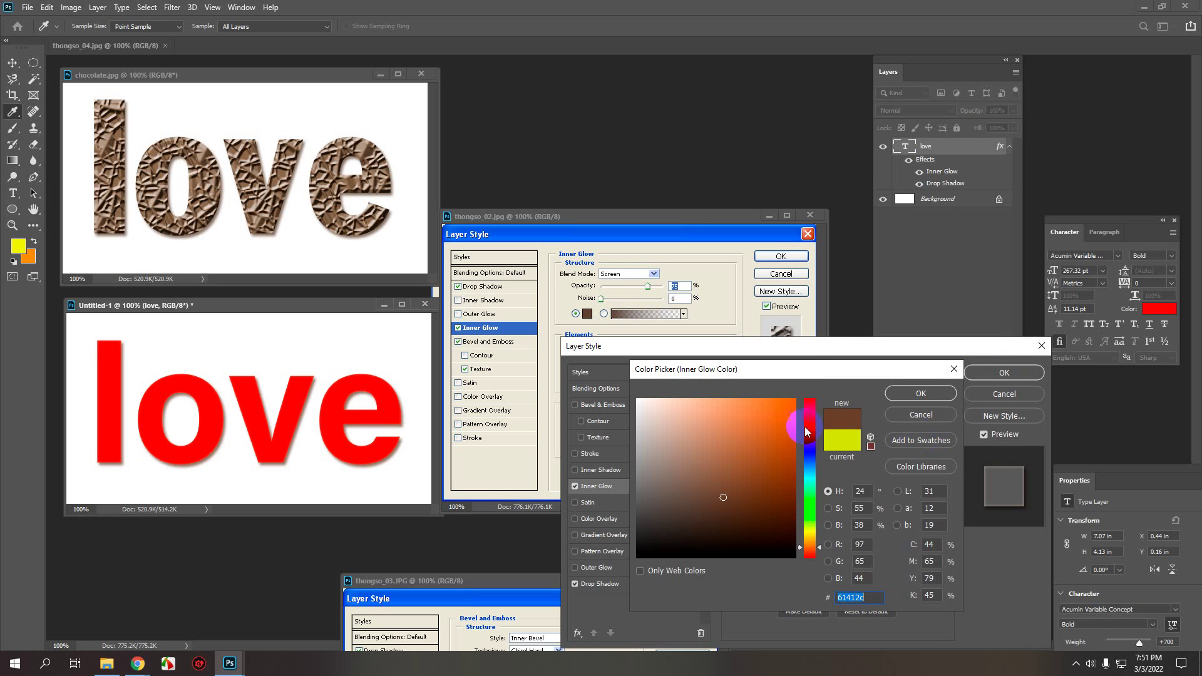
pyautogui.click(920, 394)
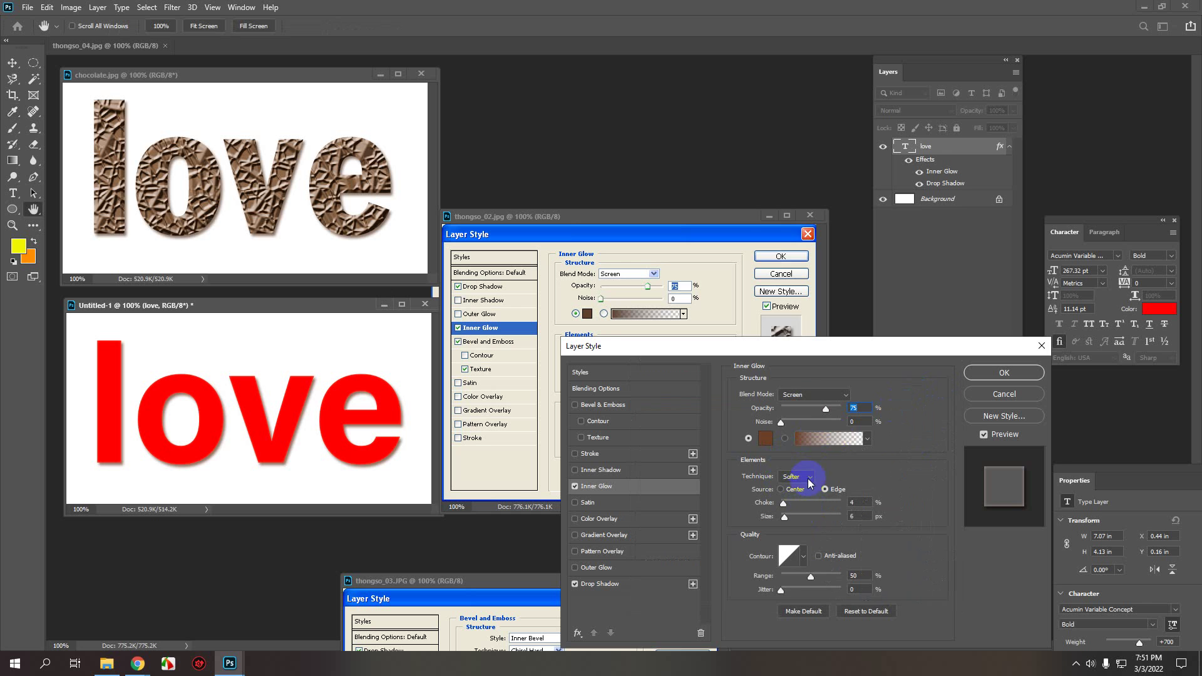
# - Set the inner glow's choke to 82% and size to 224 px, keeping the reference values uncovered
pyautogui.click(805, 439)
pyautogui.moveTo(806, 438); pyautogui.dragTo(941, 255)
pyautogui.click(1000, 408)
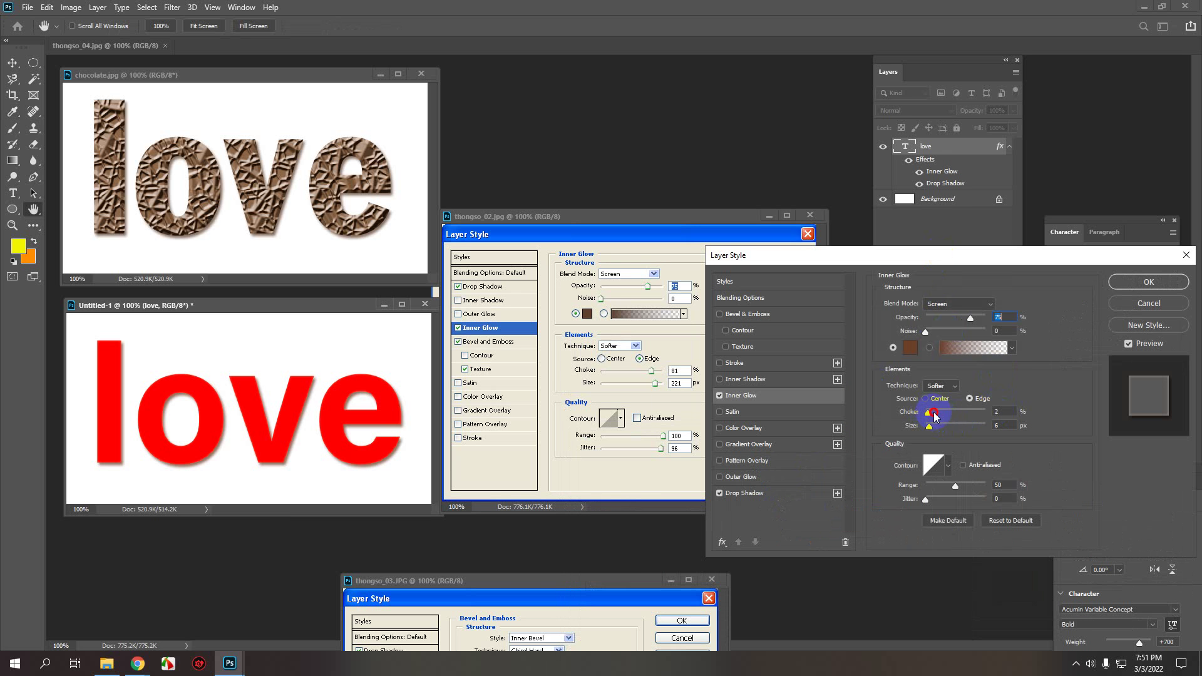
pyautogui.moveTo(936, 416); pyautogui.dragTo(945, 416)
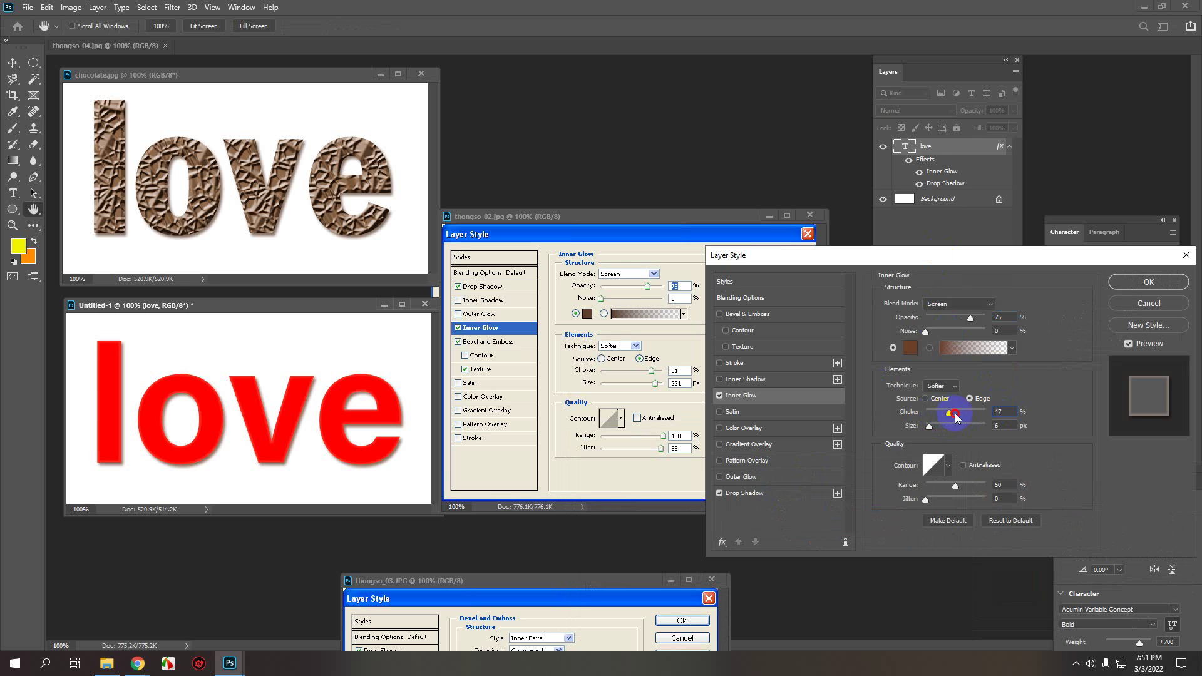
pyautogui.moveTo(968, 419); pyautogui.dragTo(937, 426)
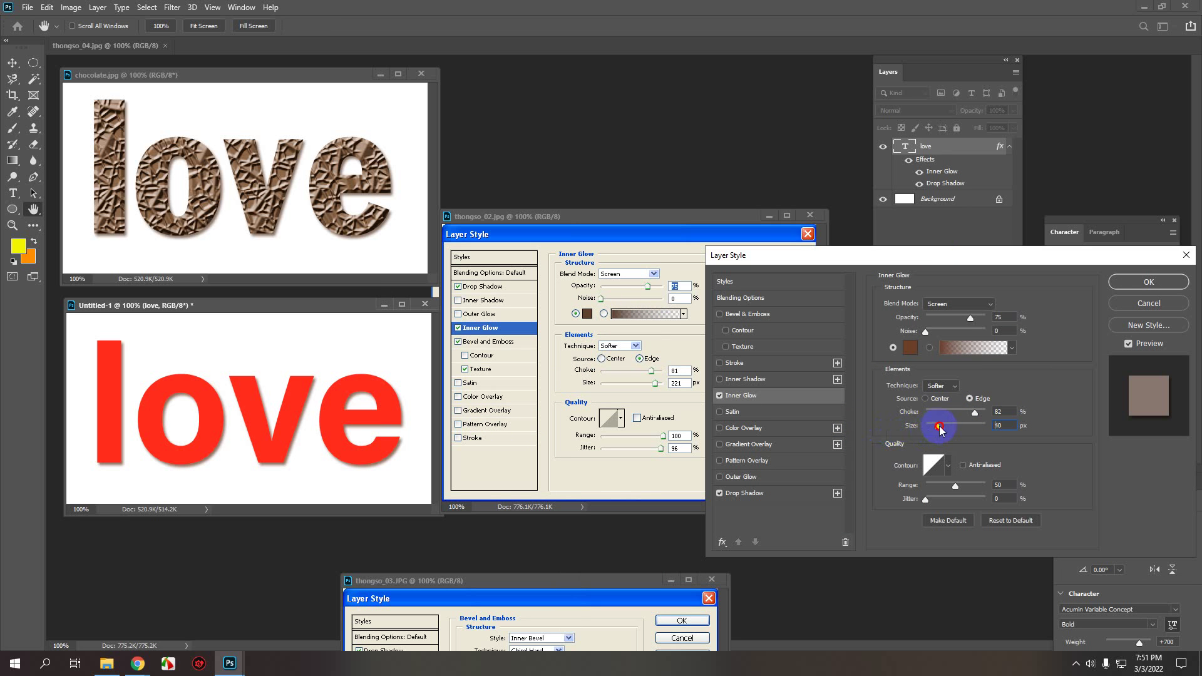
pyautogui.moveTo(936, 425); pyautogui.dragTo(983, 428)
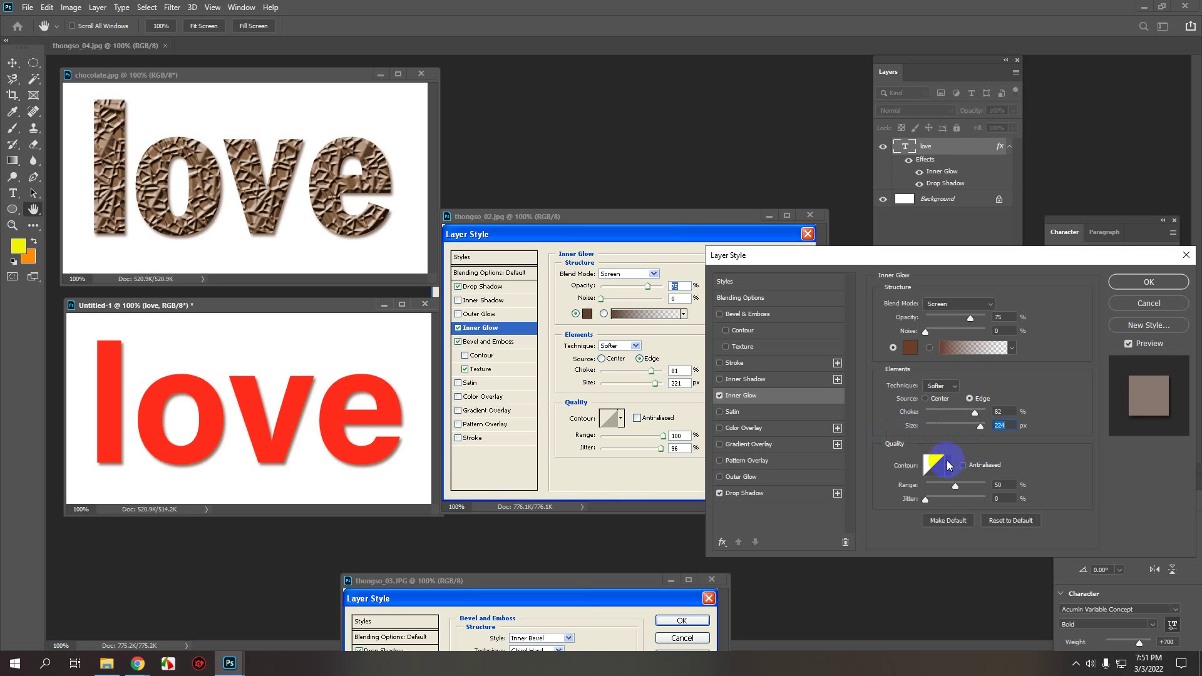
# - Set the inner glow's range to 100% and jitter to 96%, and apply the effect
pyautogui.moveTo(952, 487); pyautogui.dragTo(1000, 488)
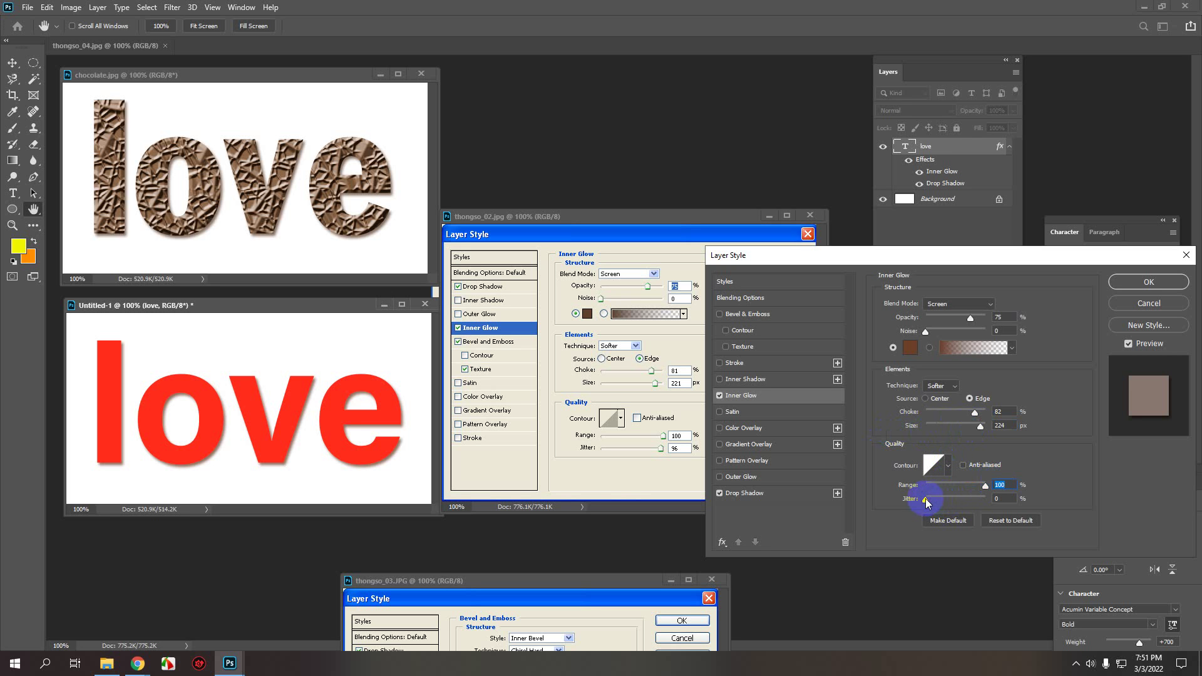
pyautogui.moveTo(925, 499); pyautogui.dragTo(983, 498)
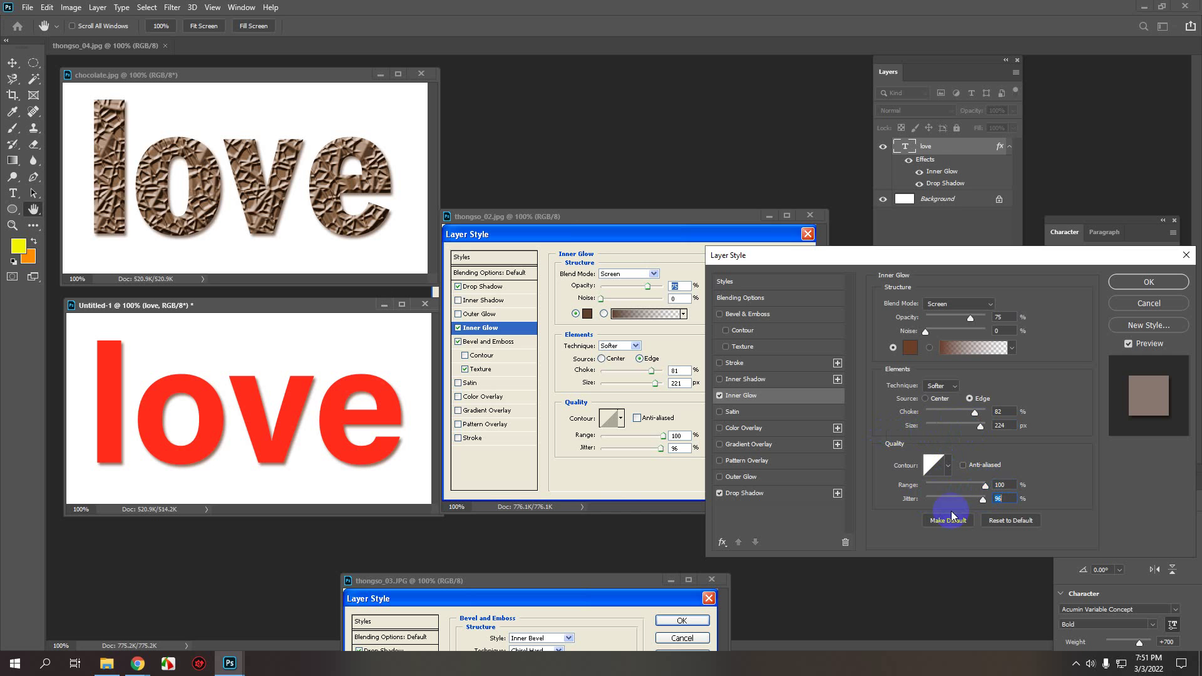
pyautogui.click(1143, 282)
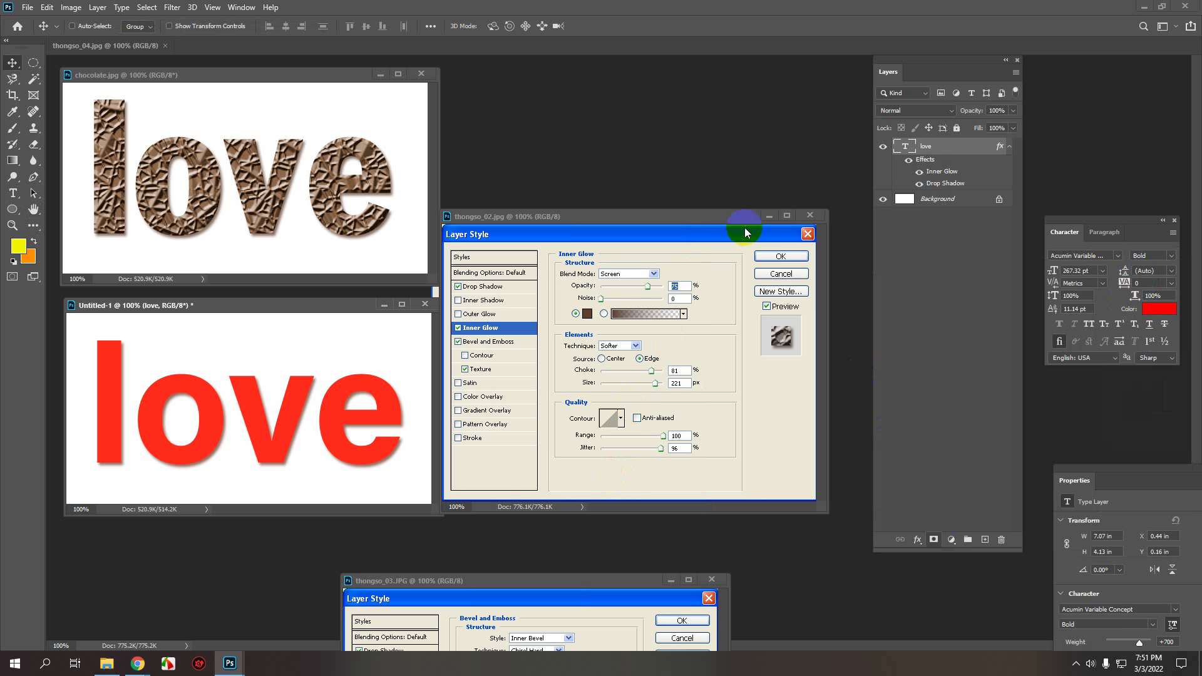
# - Close thongso_02.jpg and place the thongso_03.JPG reference window beside the love documents
pyautogui.click(810, 215)
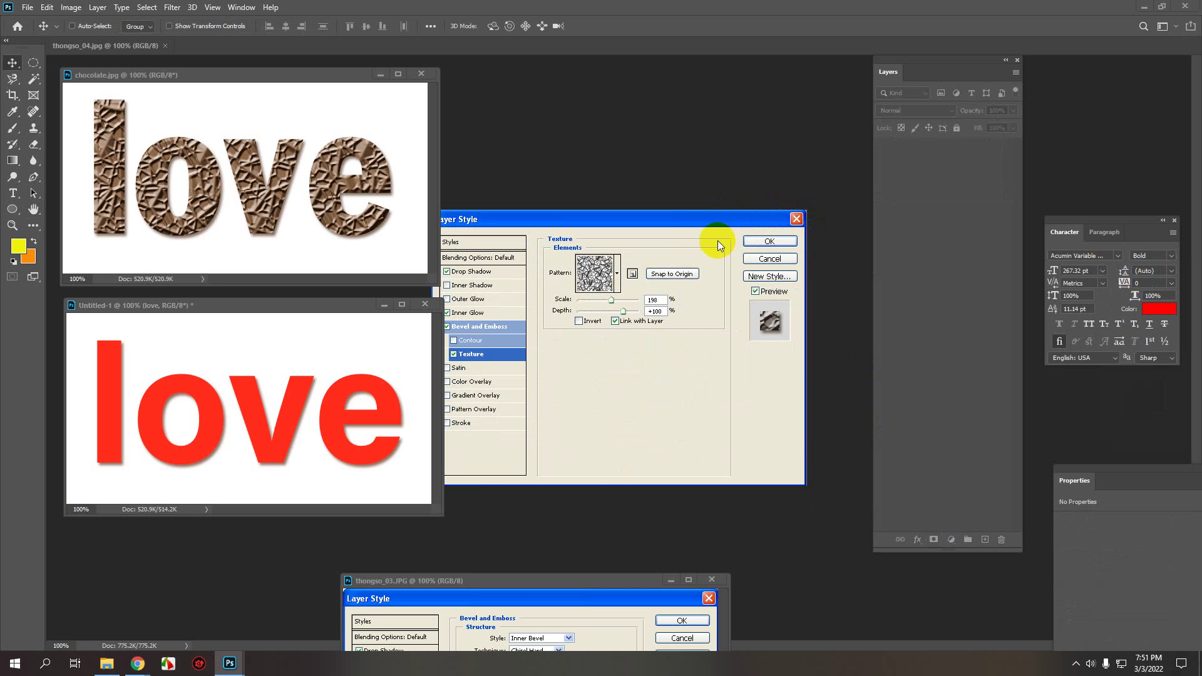
pyautogui.click(531, 513)
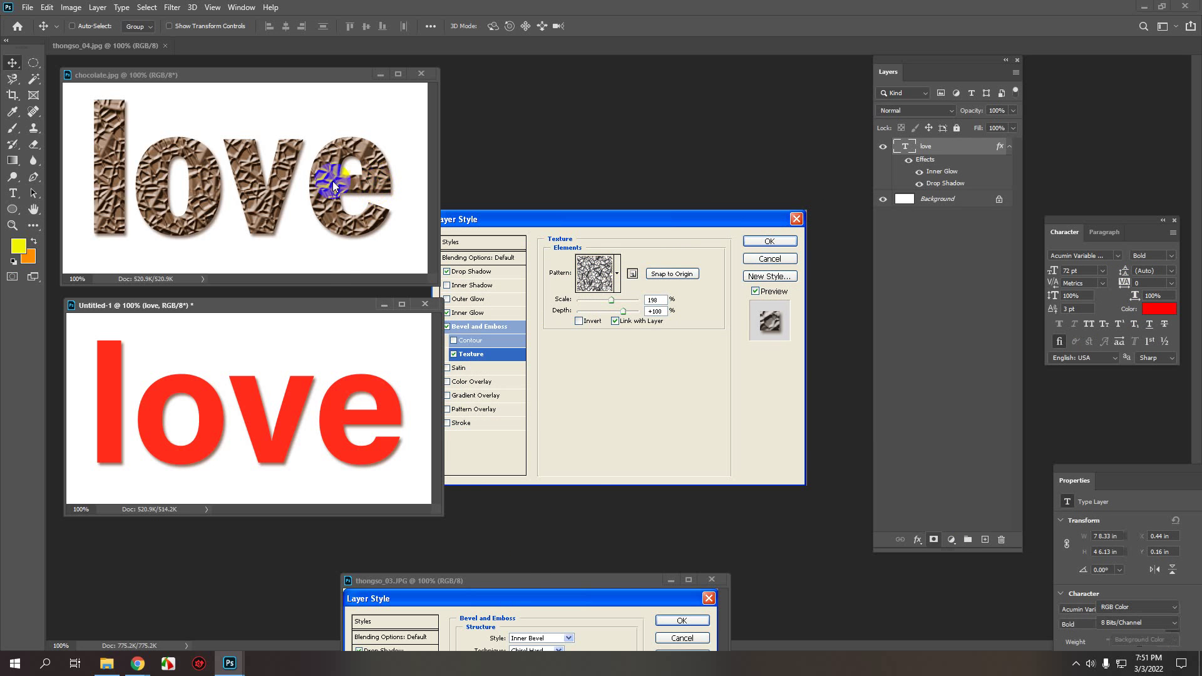
pyautogui.click(341, 290)
pyautogui.moveTo(451, 579); pyautogui.dragTo(551, 227)
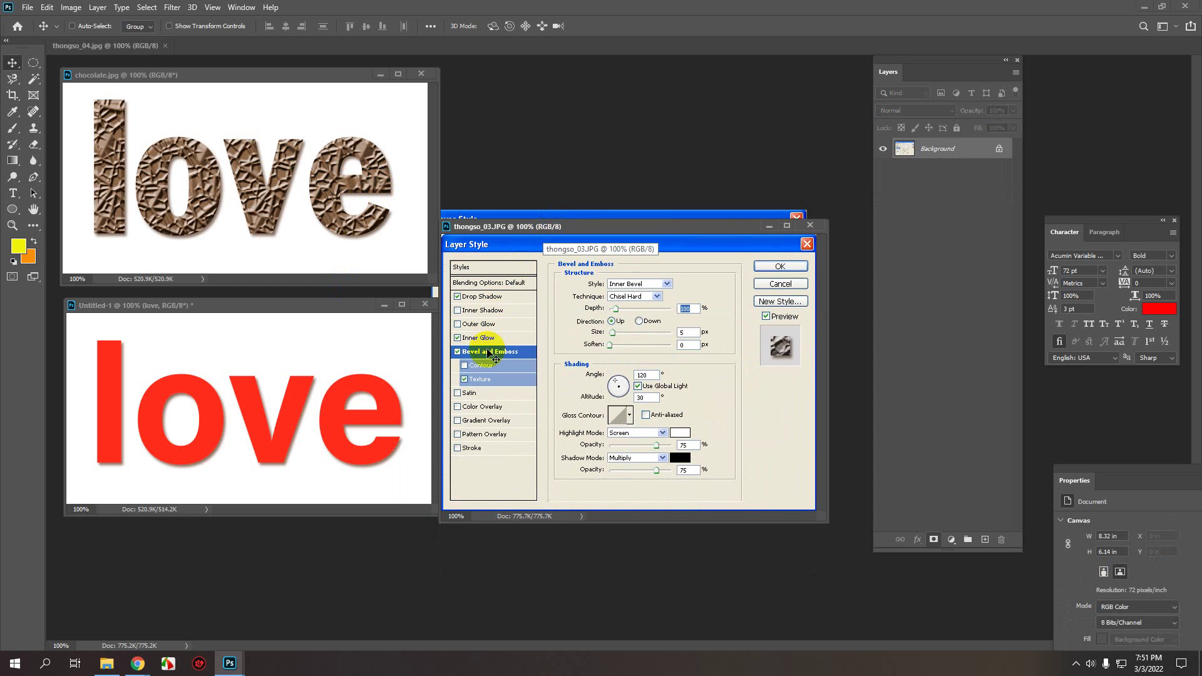
# - Add Bevel & Emboss to the love text layer in Untitled-1 with the Chisel Hard technique, keeping the reference settings uncovered
pyautogui.click(293, 408)
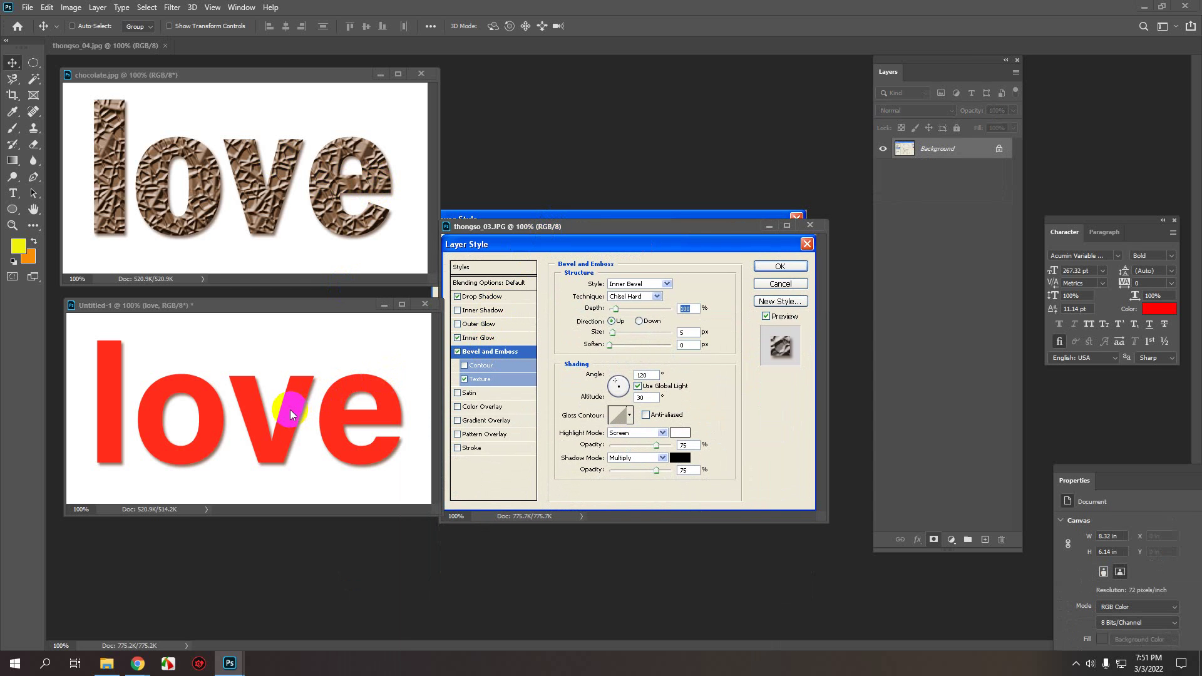
pyautogui.click(918, 539)
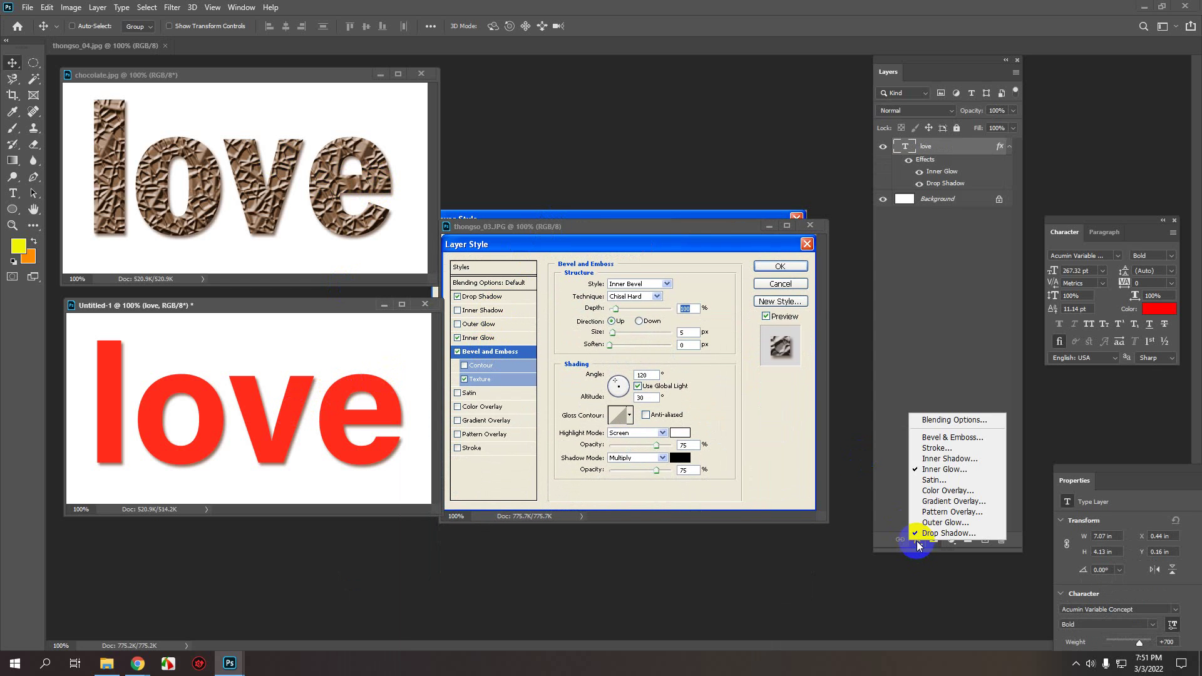
pyautogui.click(934, 438)
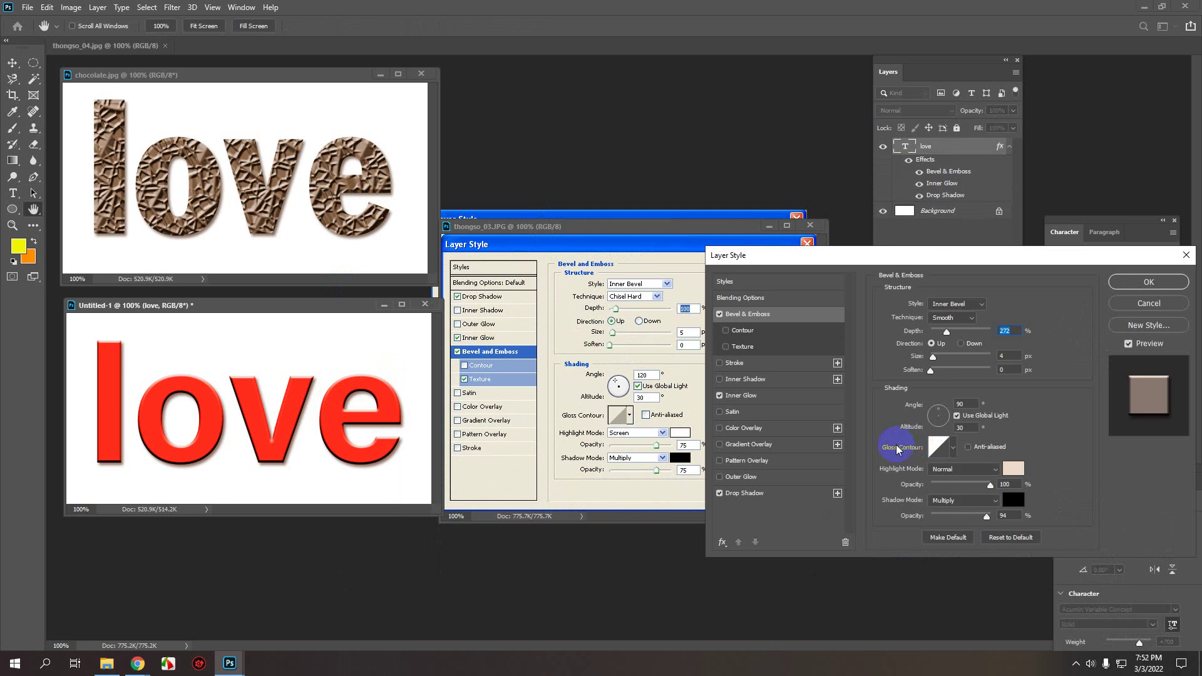
pyautogui.moveTo(876, 255); pyautogui.dragTo(928, 267)
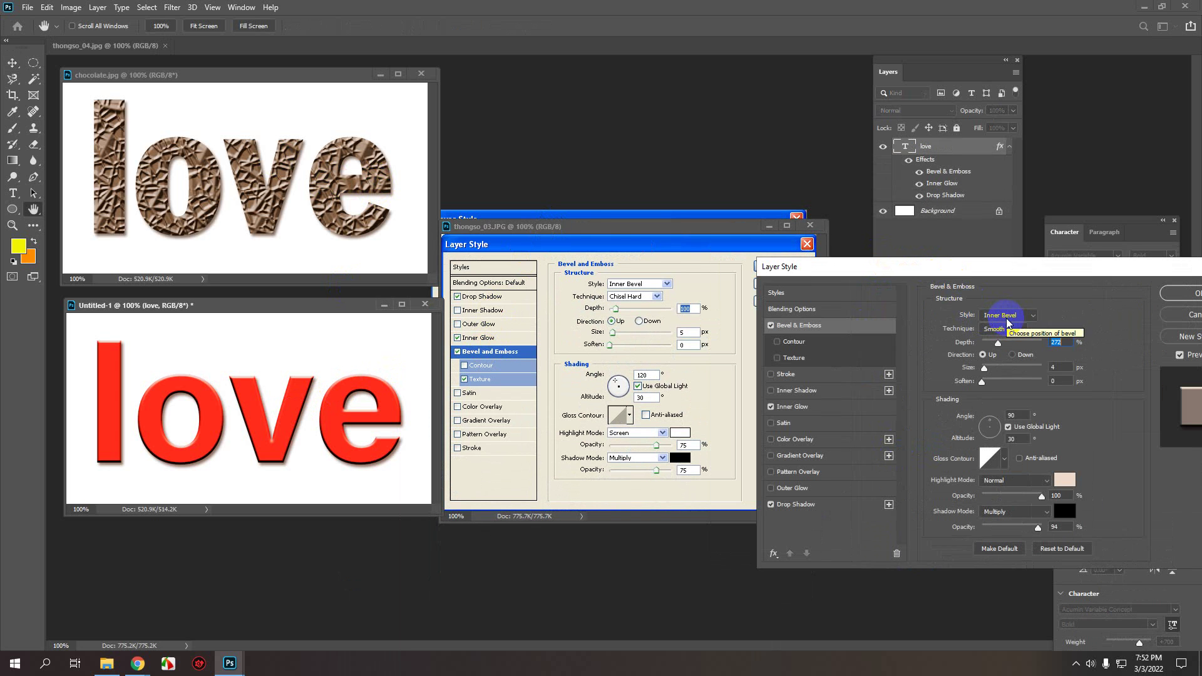
pyautogui.click(999, 329)
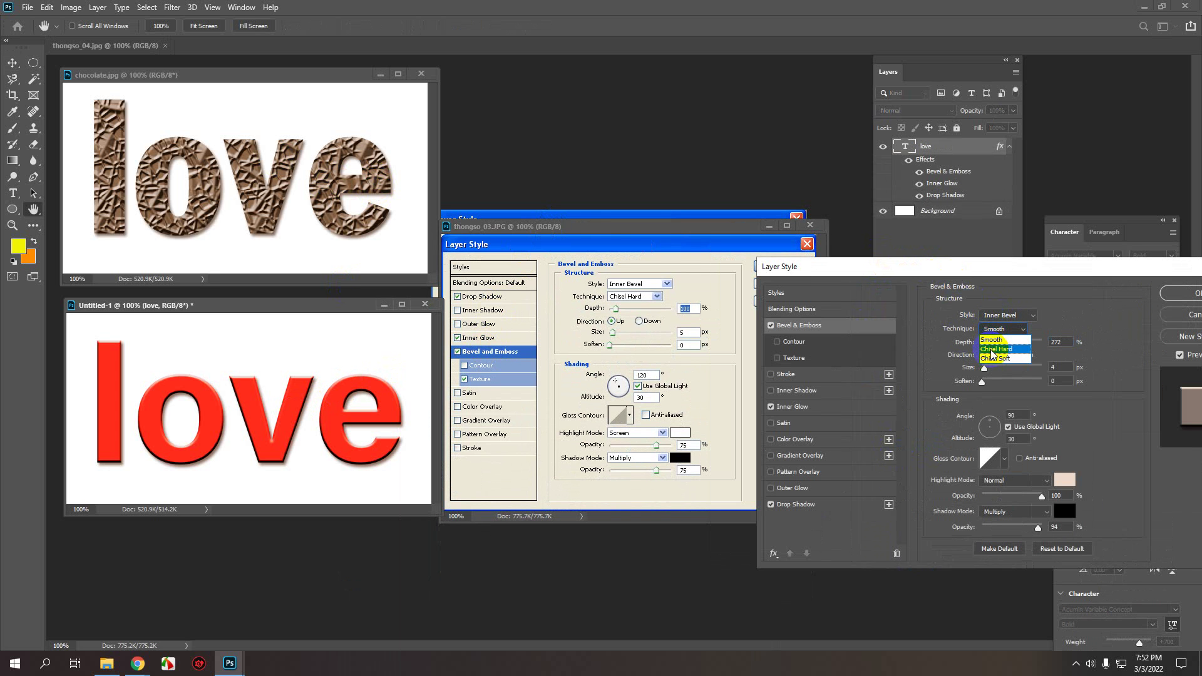
pyautogui.click(990, 349)
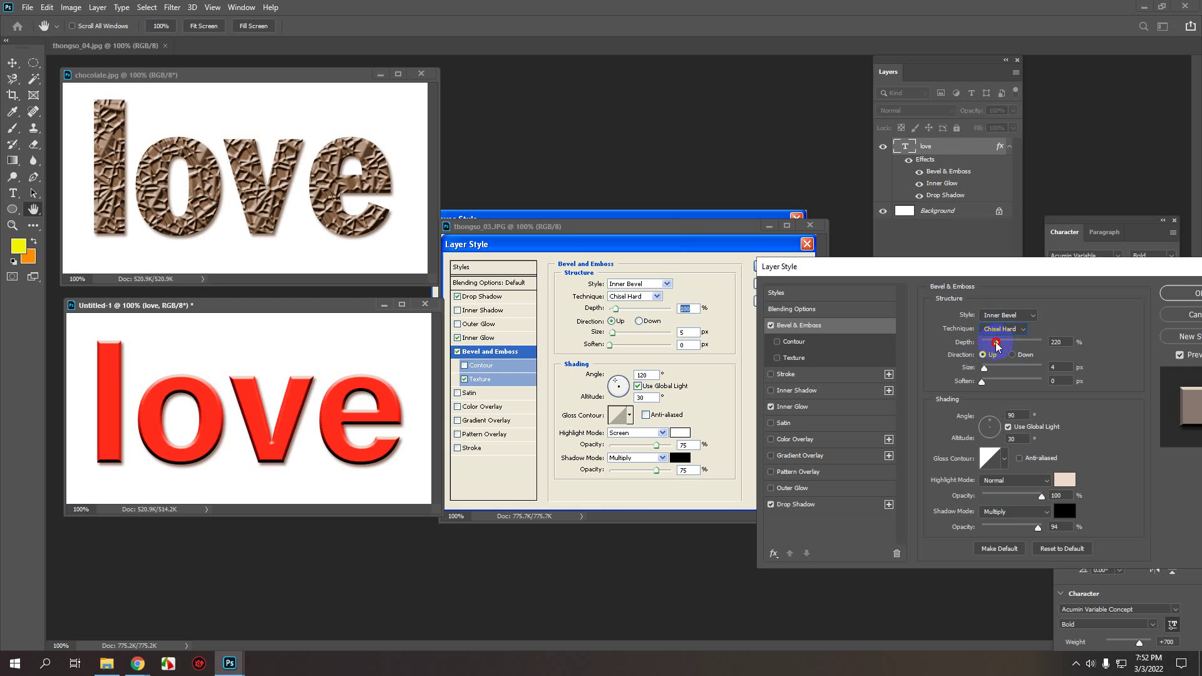
# - Set the bevel's depth to 115% and its shading angle to 120°
pyautogui.moveTo(997, 346); pyautogui.dragTo(990, 344)
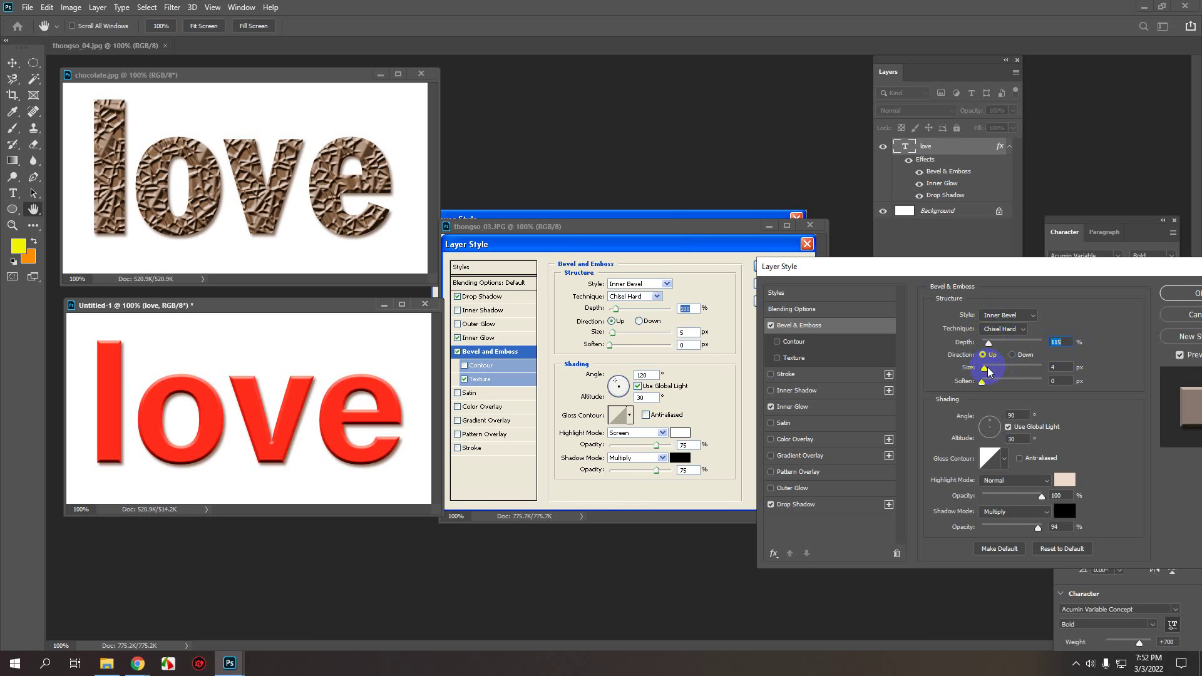
pyautogui.click(986, 410)
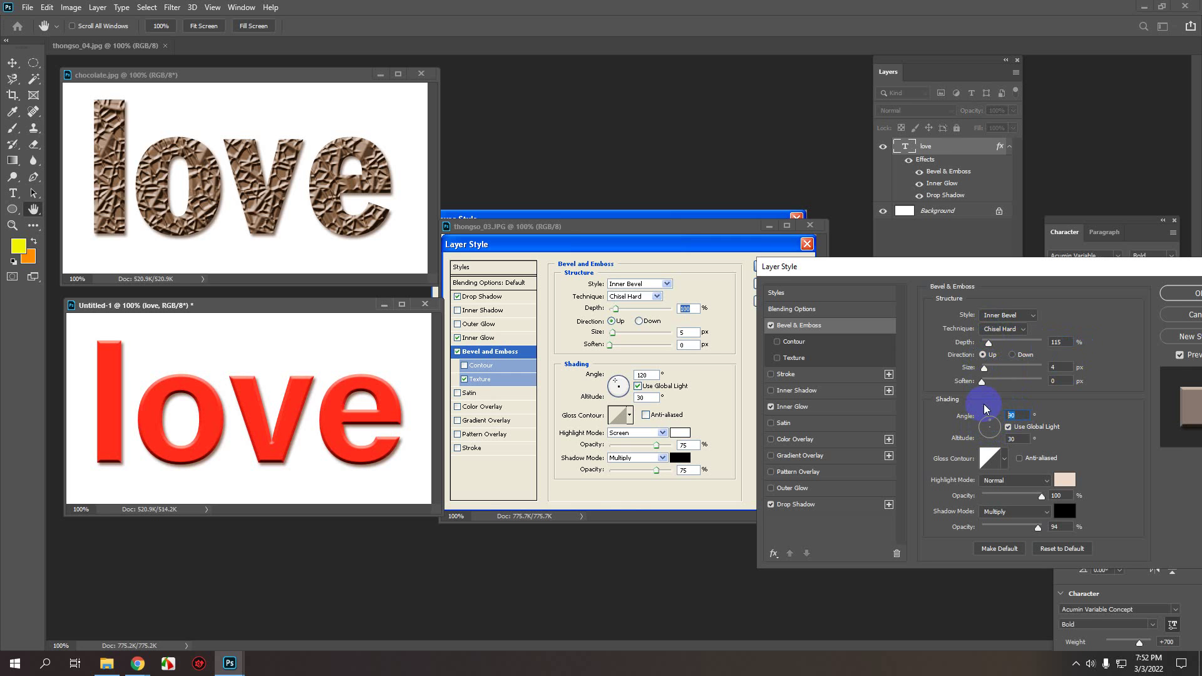
pyautogui.write('120')
pyautogui.press('Tab')
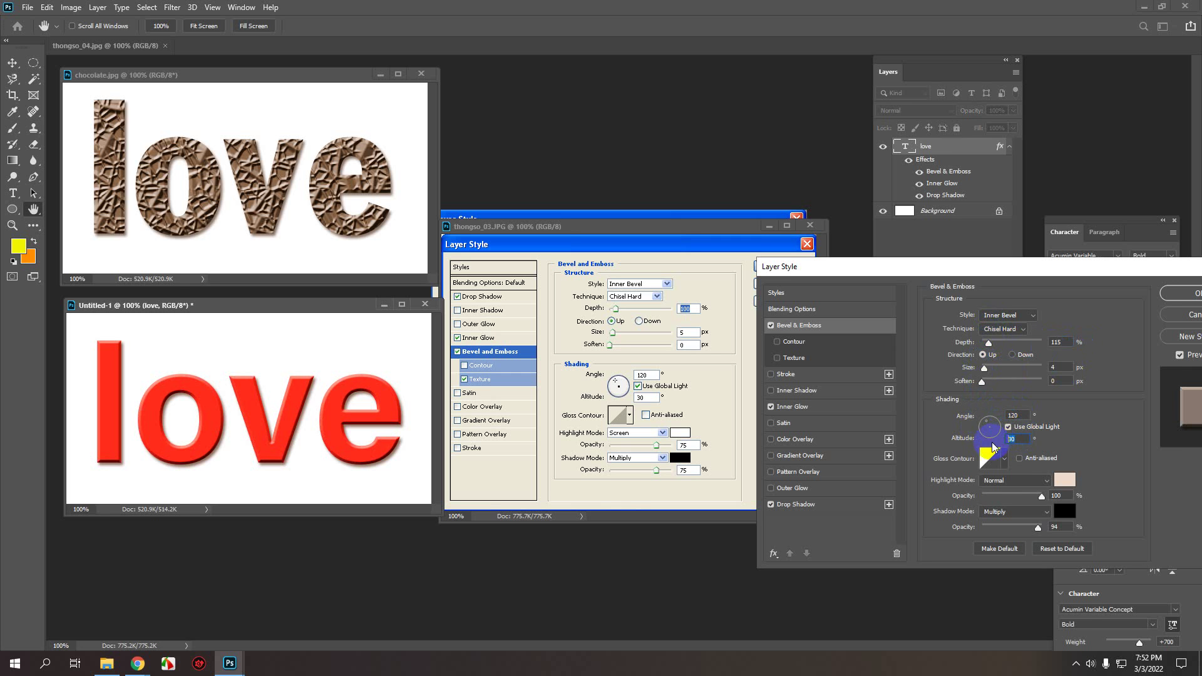
# - Set the bevel's highlight mode to Screen
pyautogui.click(1002, 482)
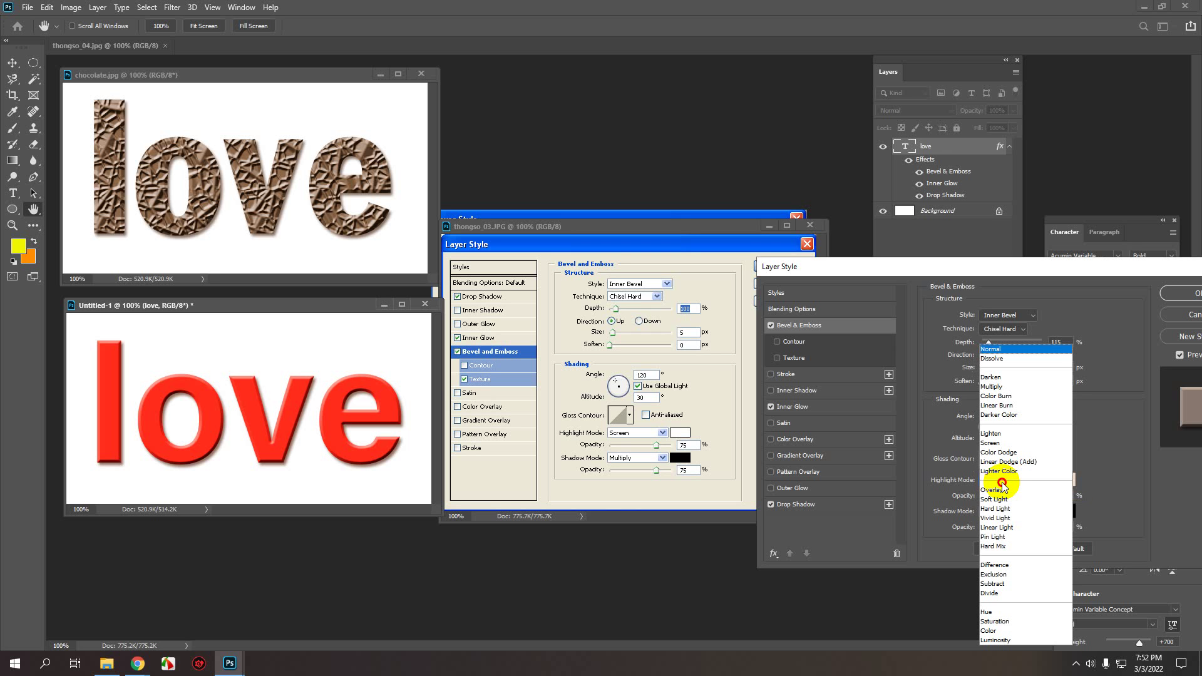
pyautogui.click(1000, 434)
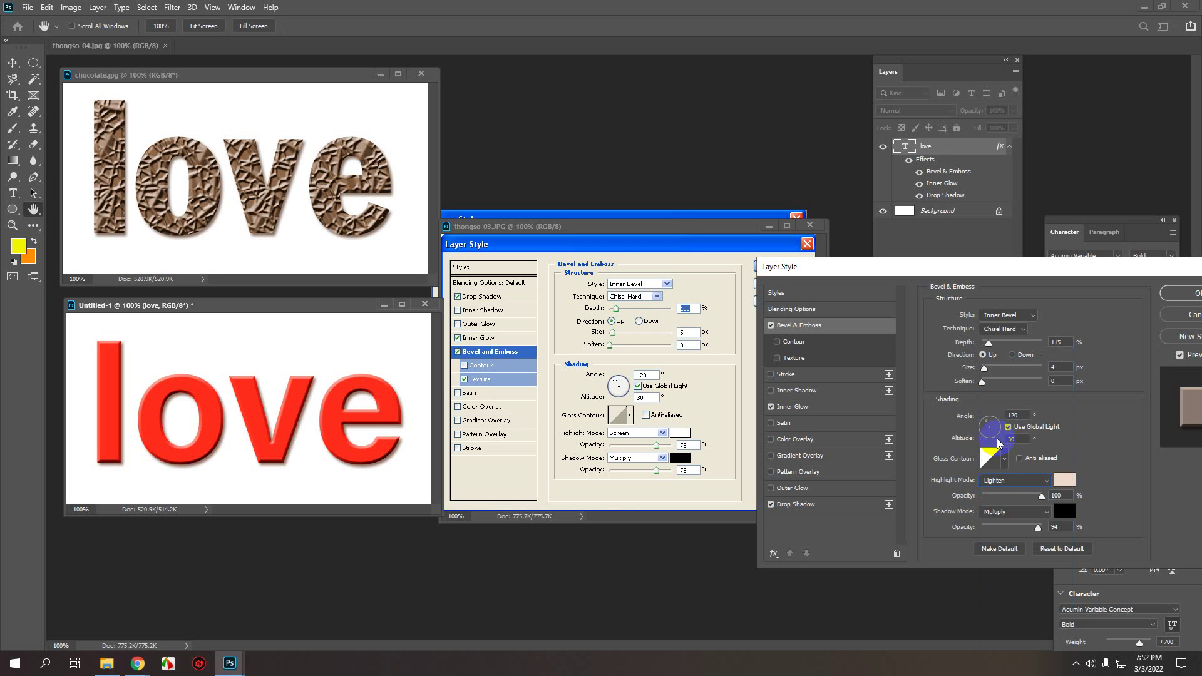
pyautogui.click(1001, 479)
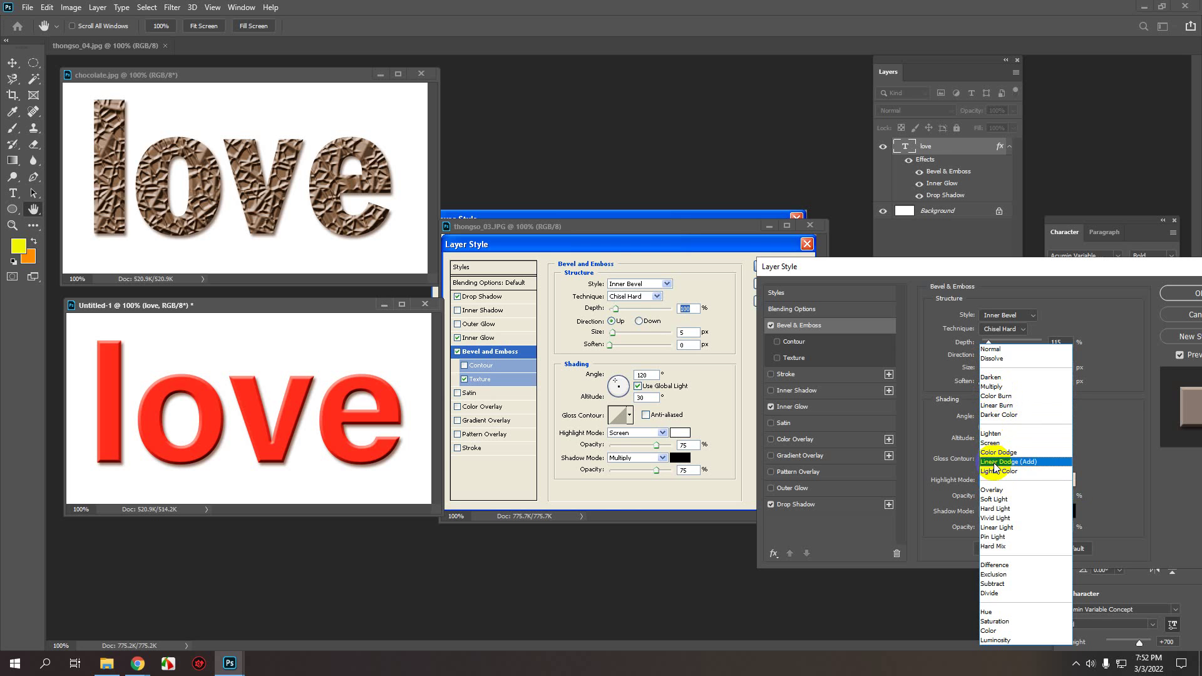
pyautogui.click(996, 443)
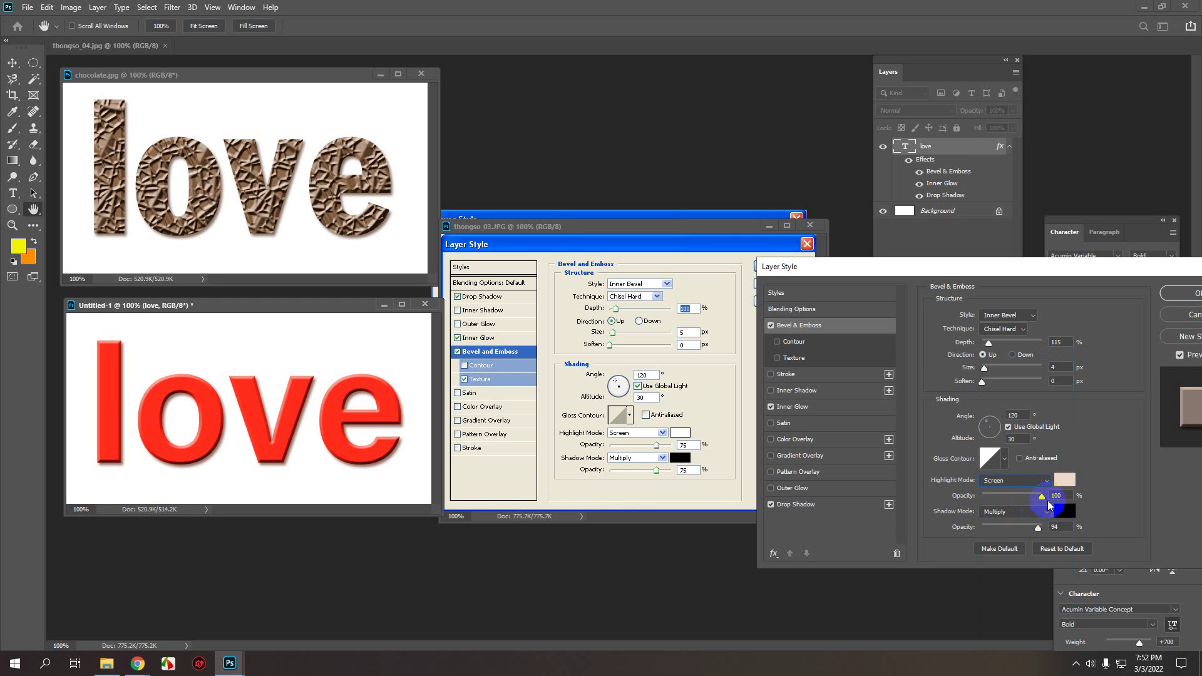
# - Set the bevel's highlight opacity to 72% and its shadow opacity to 74%
pyautogui.moveTo(1042, 496); pyautogui.dragTo(1027, 530)
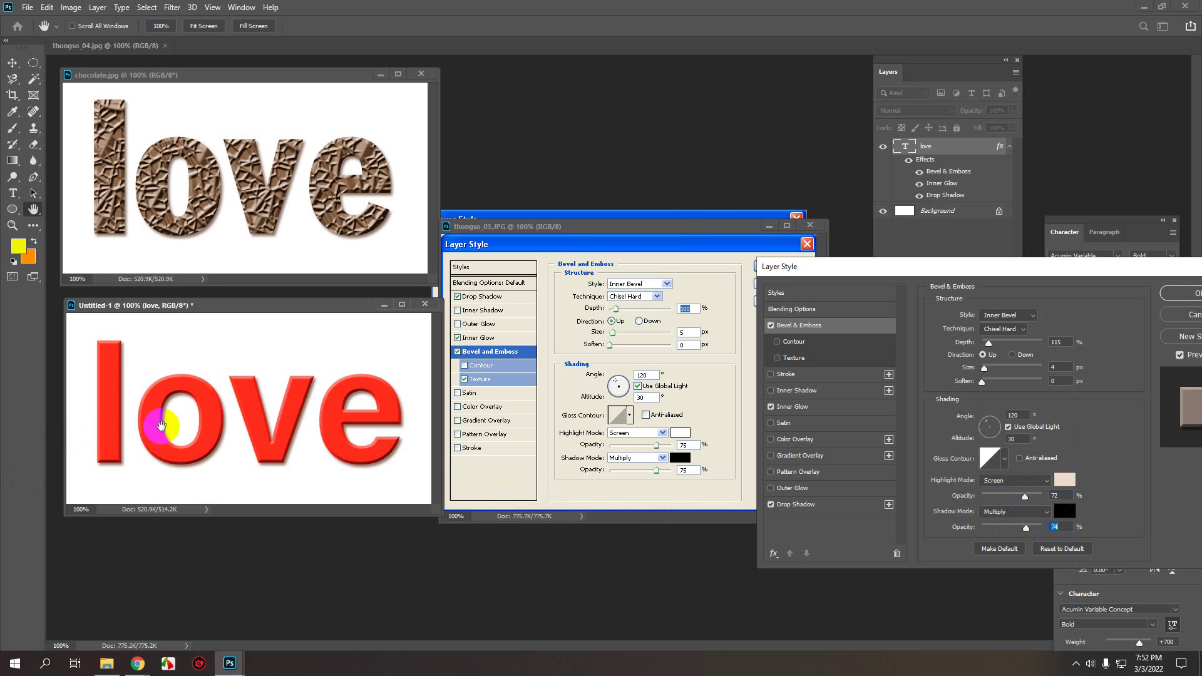
pyautogui.moveTo(166, 423)
pyautogui.mouseDown()
pyautogui.moveTo(240, 384)
pyautogui.moveTo(166, 408)
pyautogui.mouseUp()
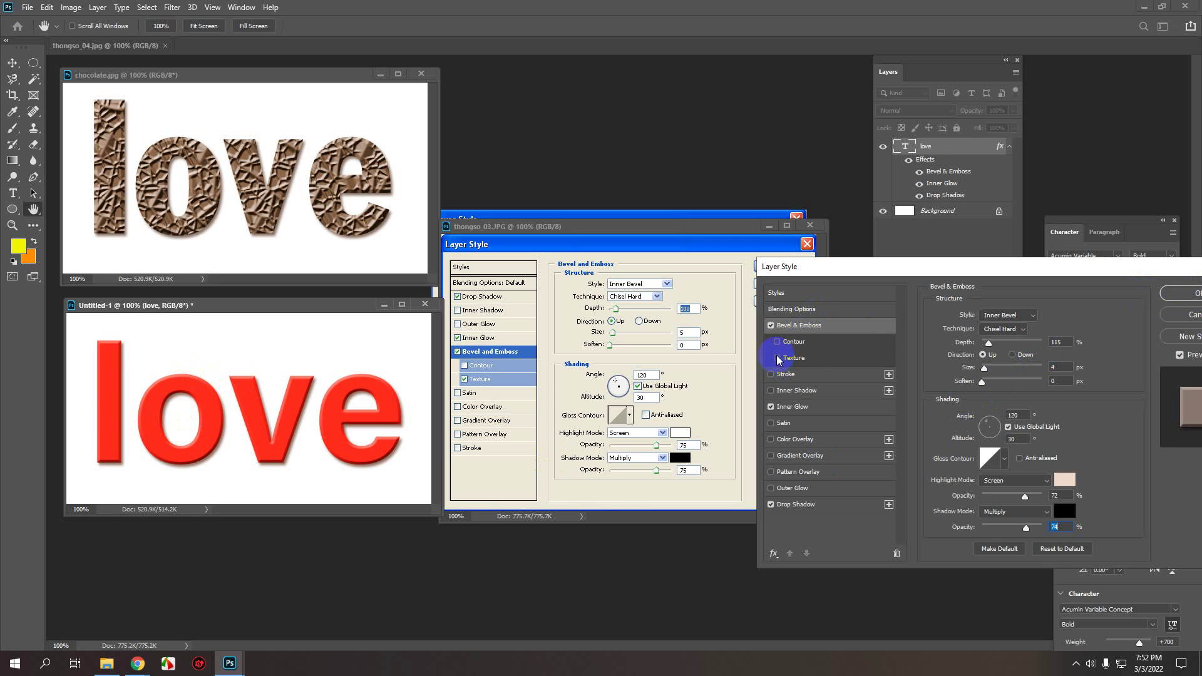
pyautogui.click(804, 361)
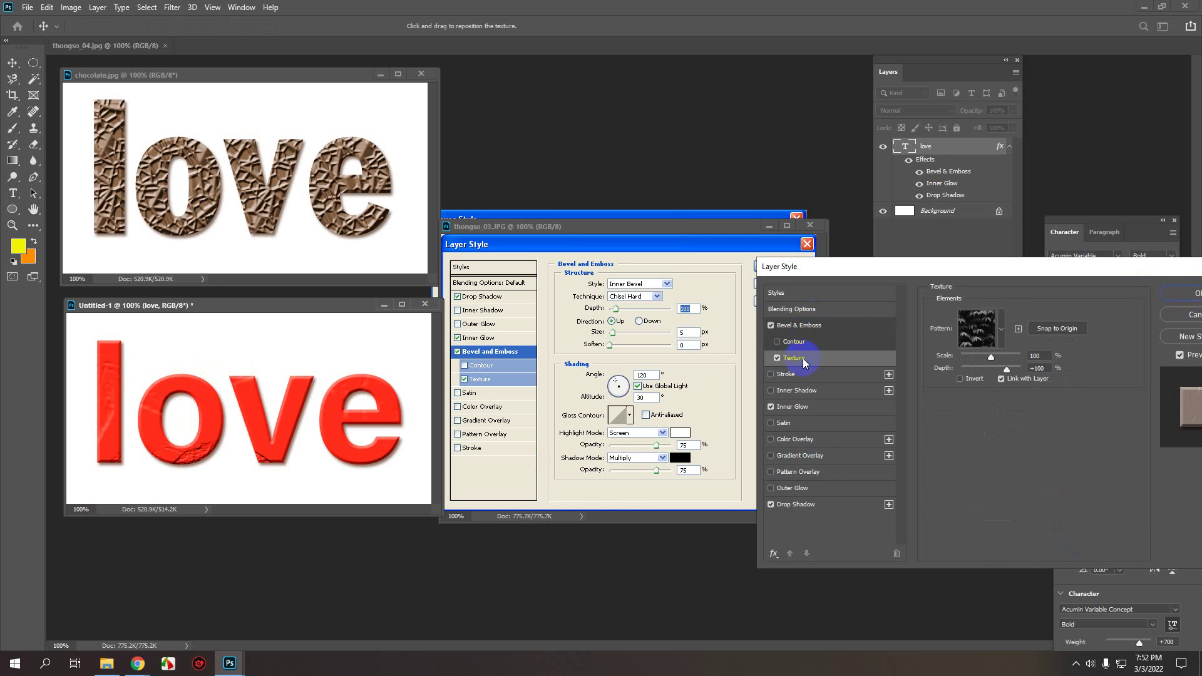
pyautogui.click(777, 358)
pyautogui.click(803, 328)
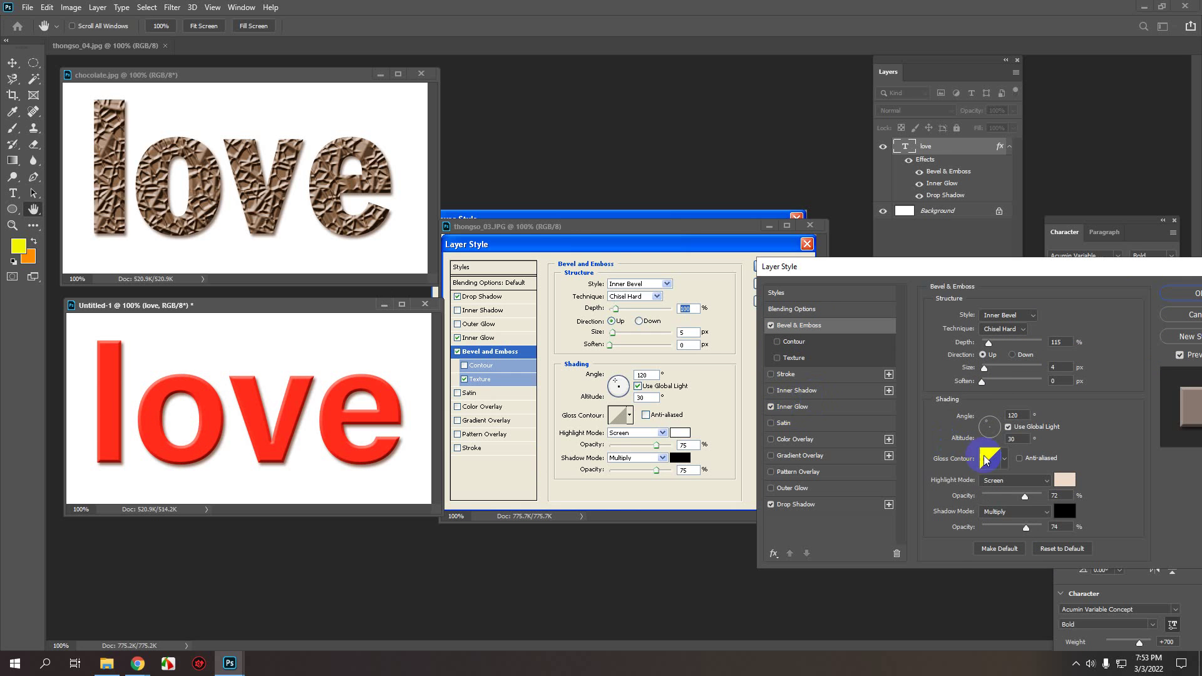
# - Change the bevel's highlight colour to white and apply the layer style
pyautogui.click(1064, 480)
pyautogui.moveTo(812, 370); pyautogui.dragTo(886, 472)
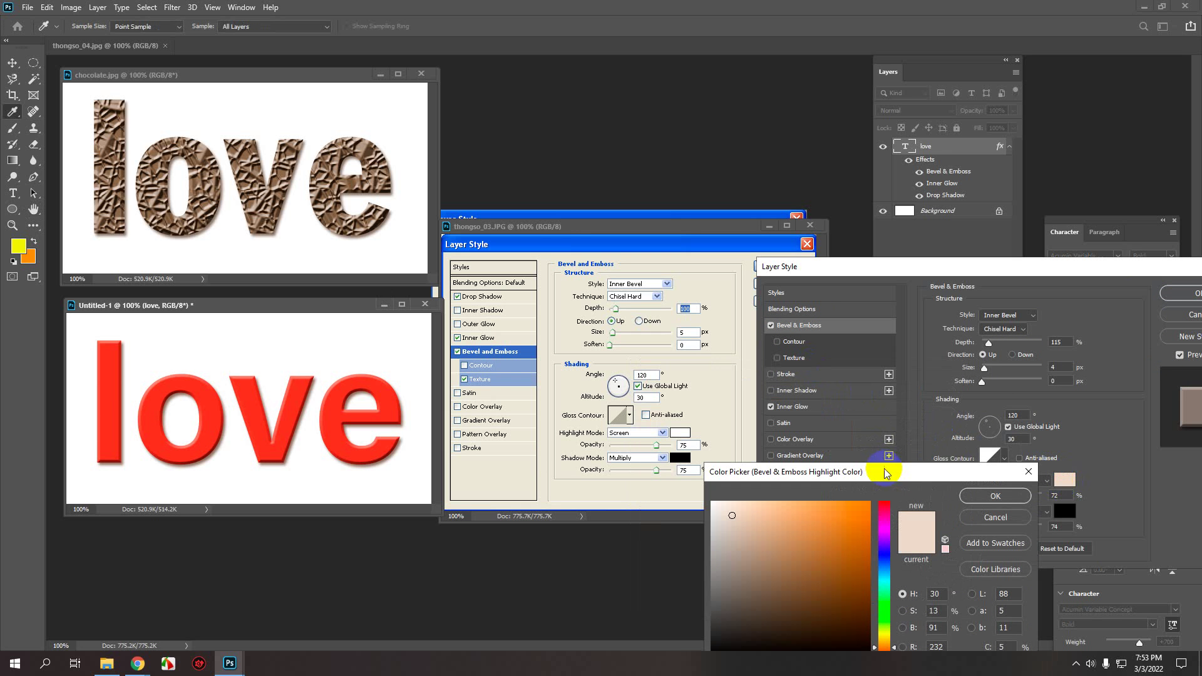
pyautogui.click(712, 502)
pyautogui.click(995, 496)
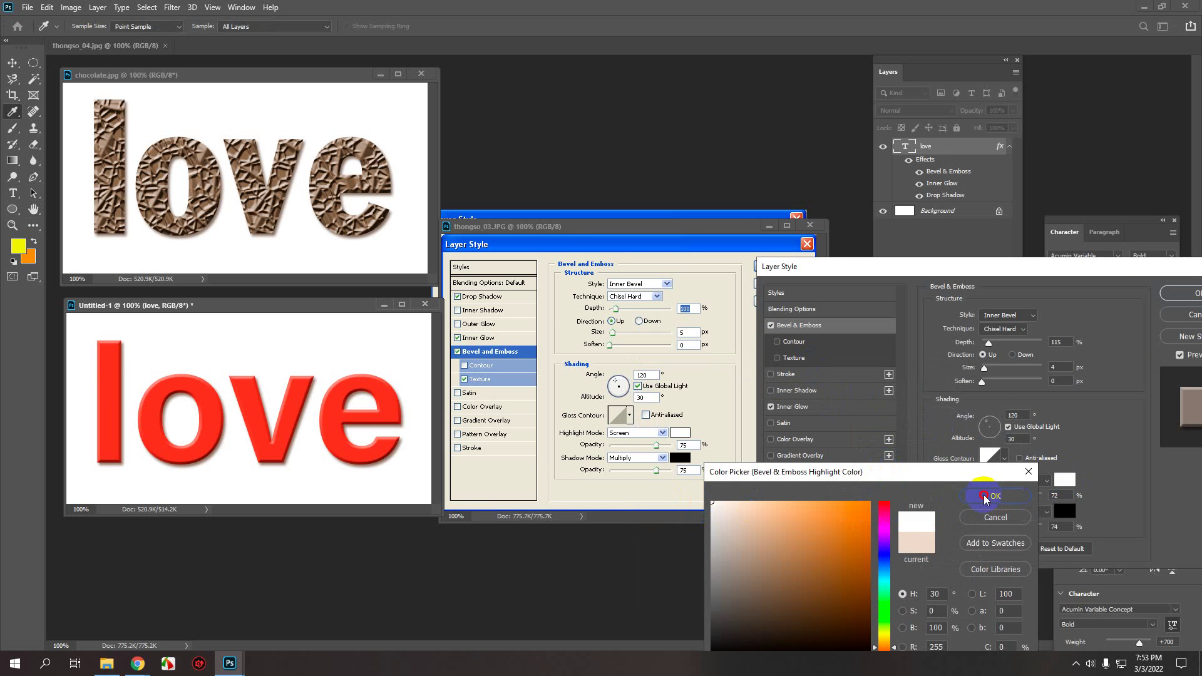
pyautogui.click(1182, 295)
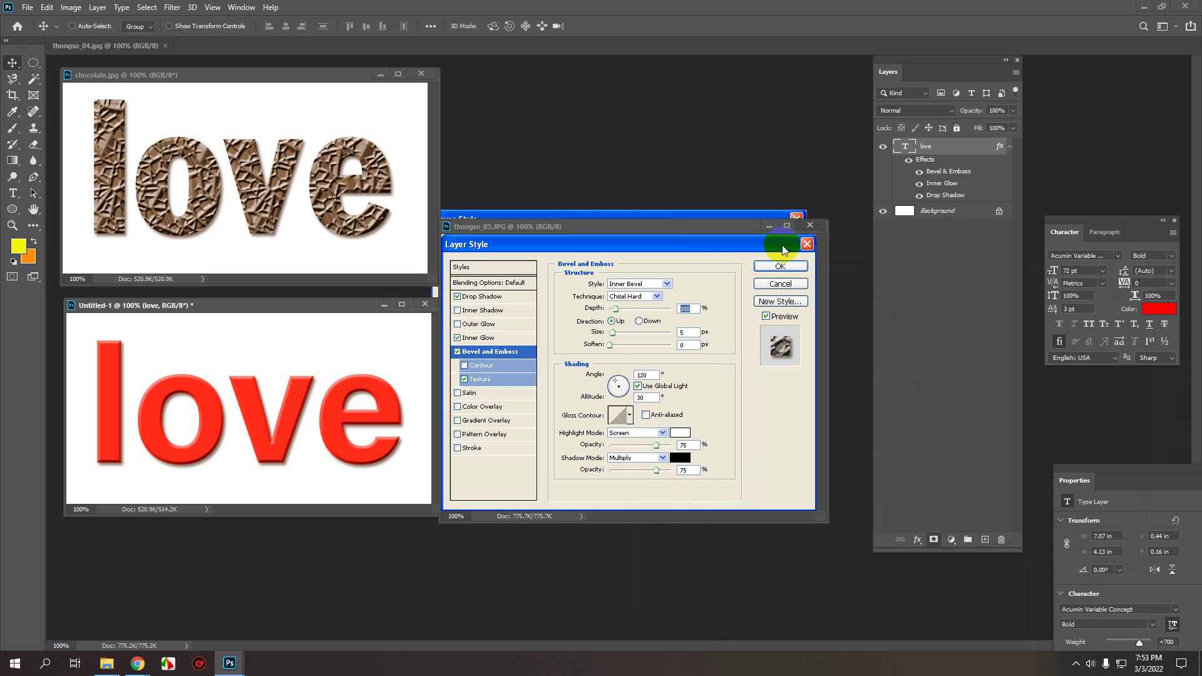
# - Close thongso_03.JPG and place the thongso_04.jpg reference window beside the love documents
pyautogui.click(810, 225)
pyautogui.moveTo(144, 50); pyautogui.dragTo(536, 150)
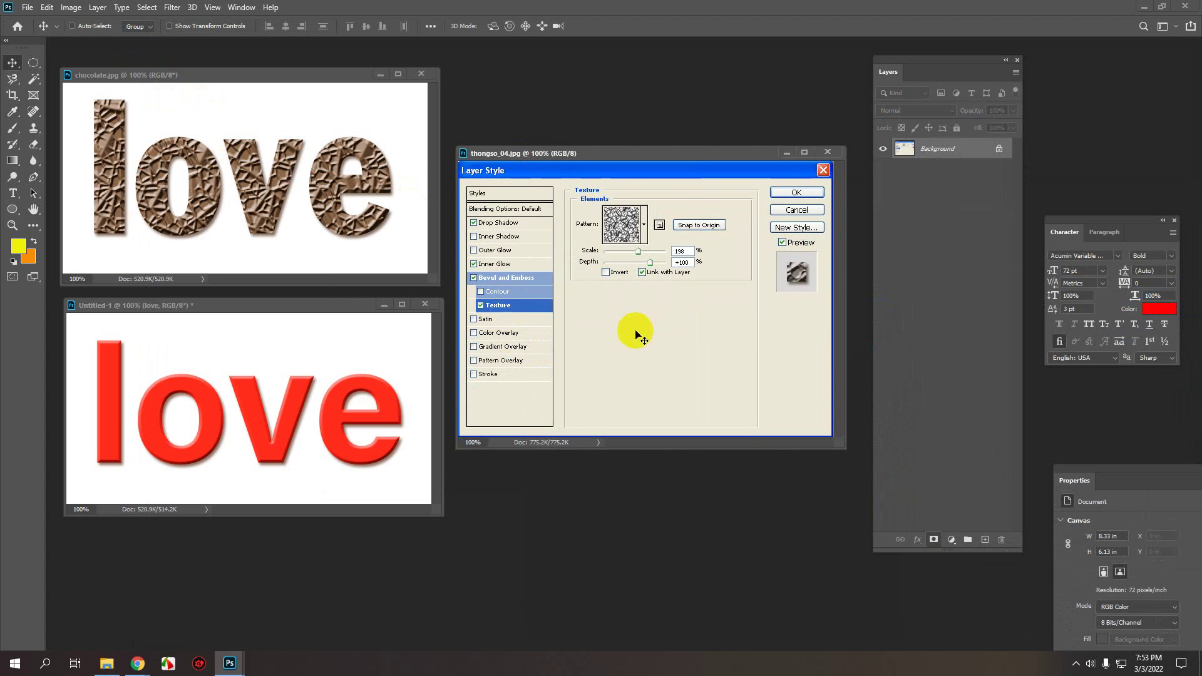
# - Reopen the Bevel & Emboss settings of the love text layer in Untitled-1 and enable Texture
pyautogui.click(310, 387)
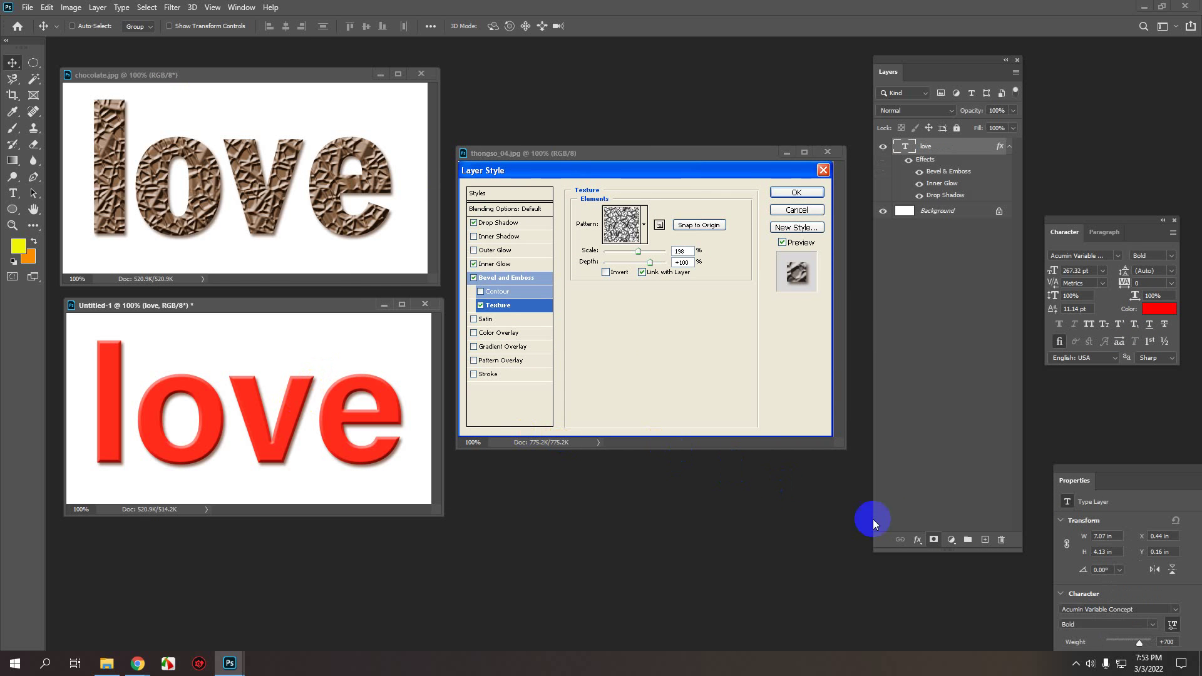
pyautogui.doubleClick(942, 173)
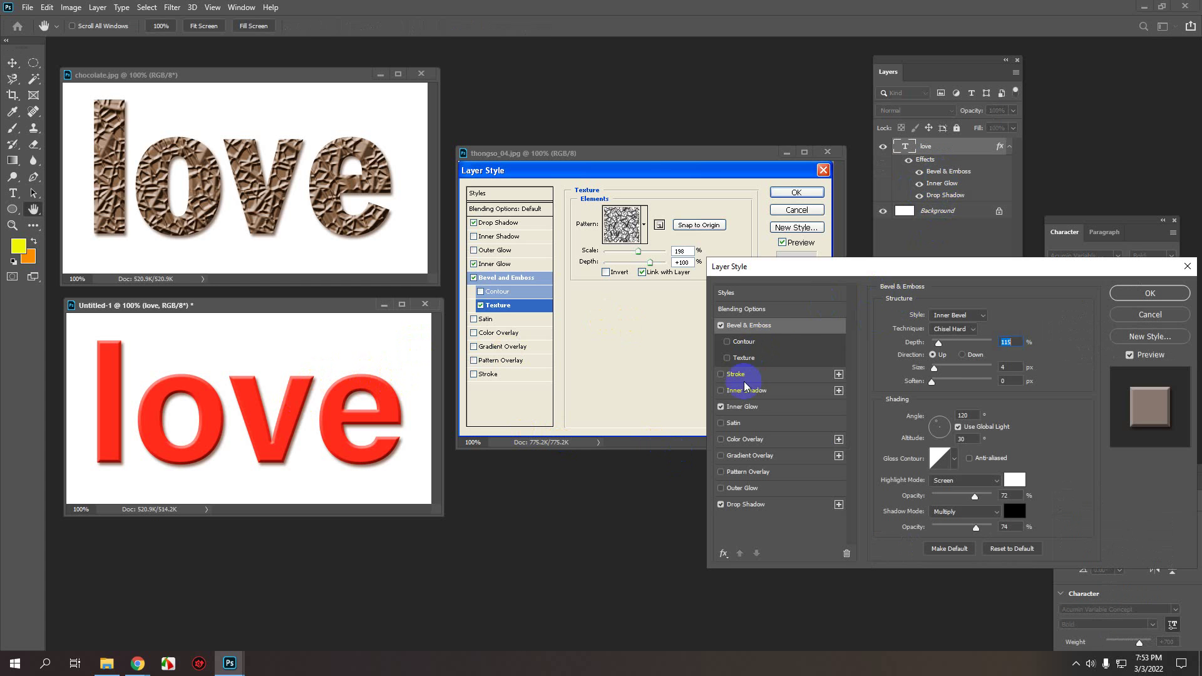
pyautogui.click(746, 360)
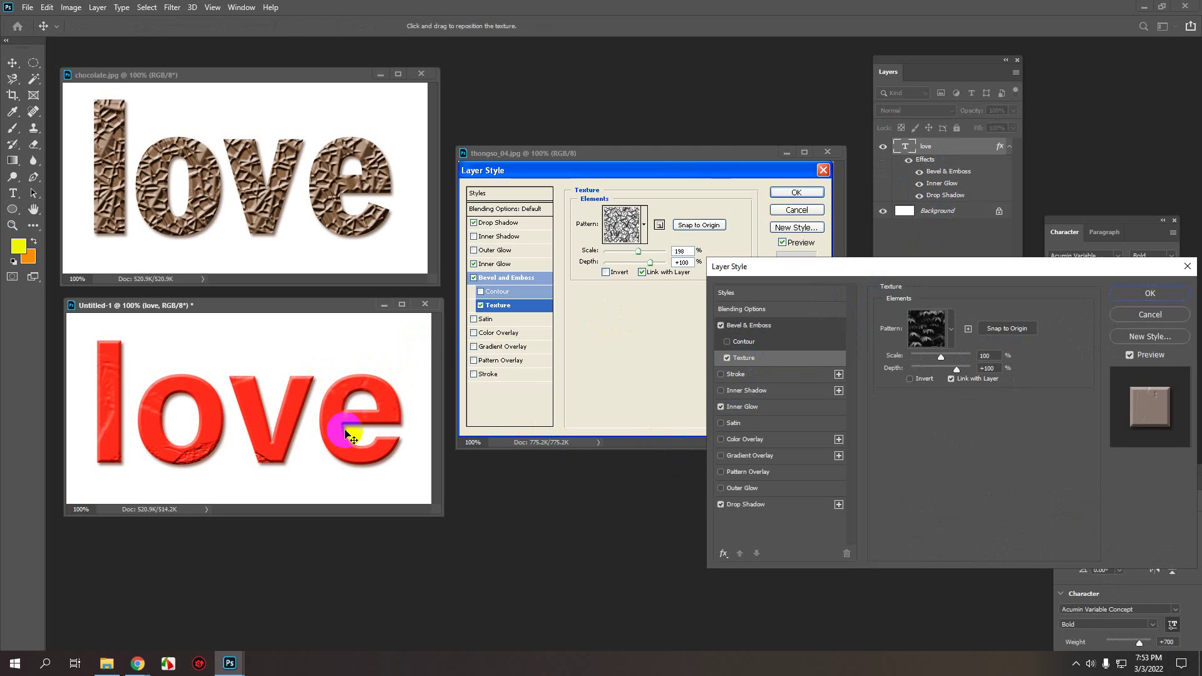
# - Enlarge the texture pattern picker and expand its Trees, Grass and Water groups
pyautogui.click(951, 330)
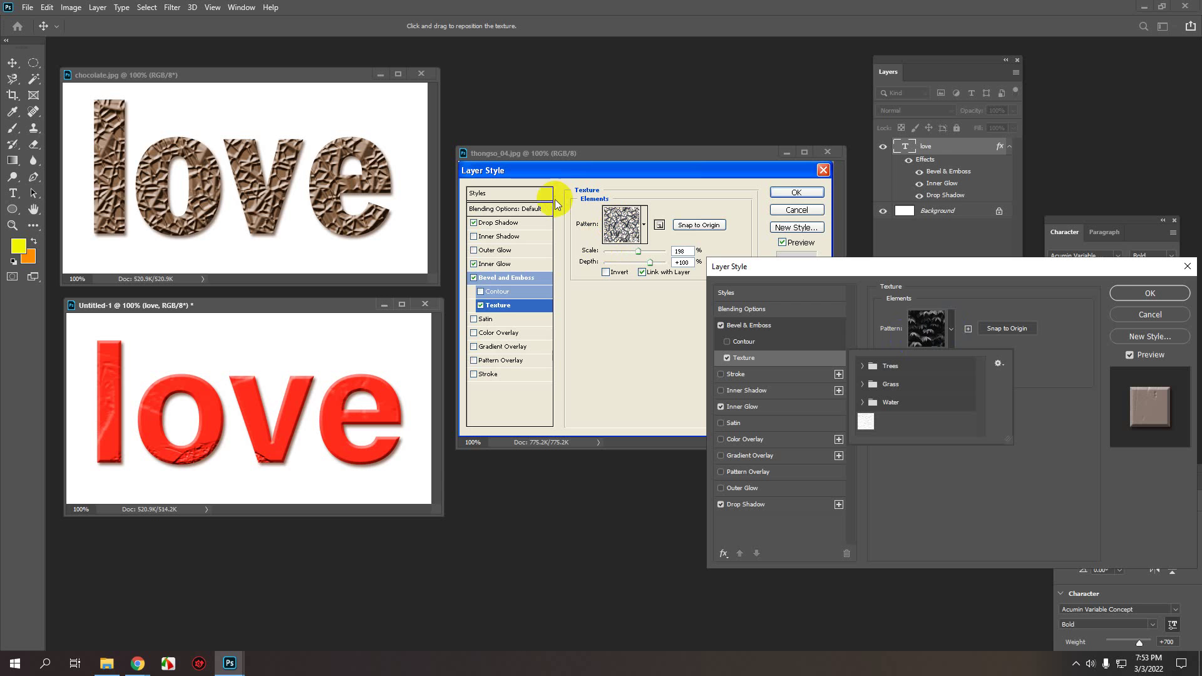
pyautogui.moveTo(931, 397); pyautogui.dragTo(874, 371)
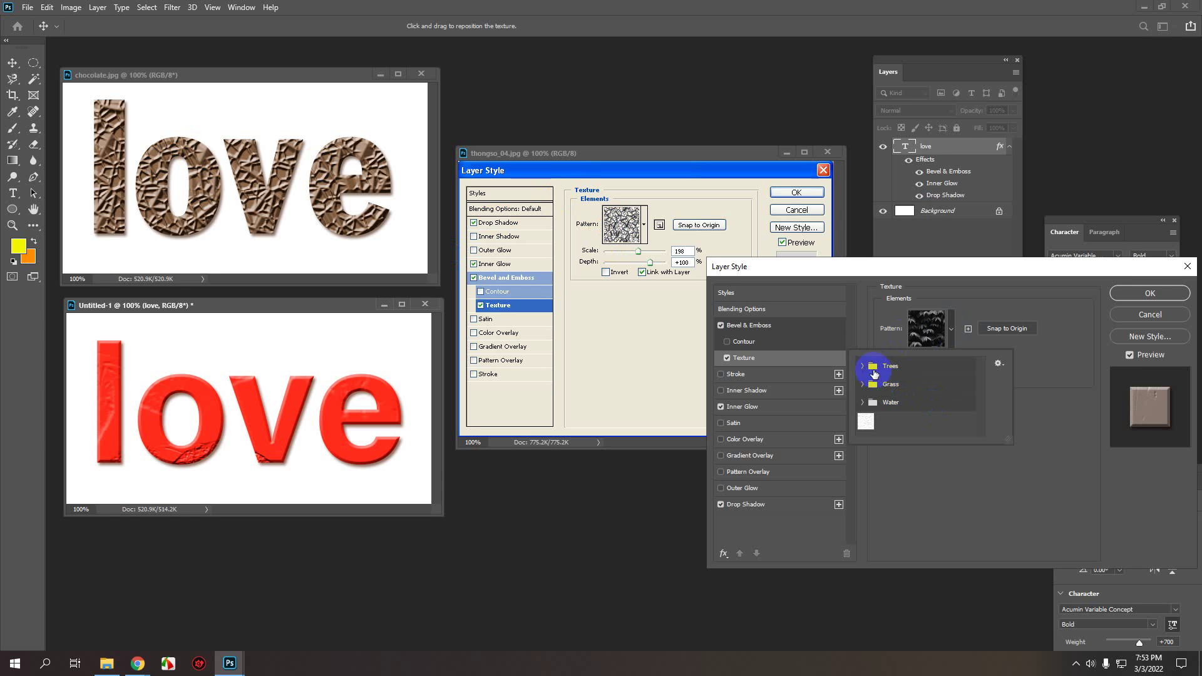
pyautogui.moveTo(1006, 439); pyautogui.dragTo(1122, 526)
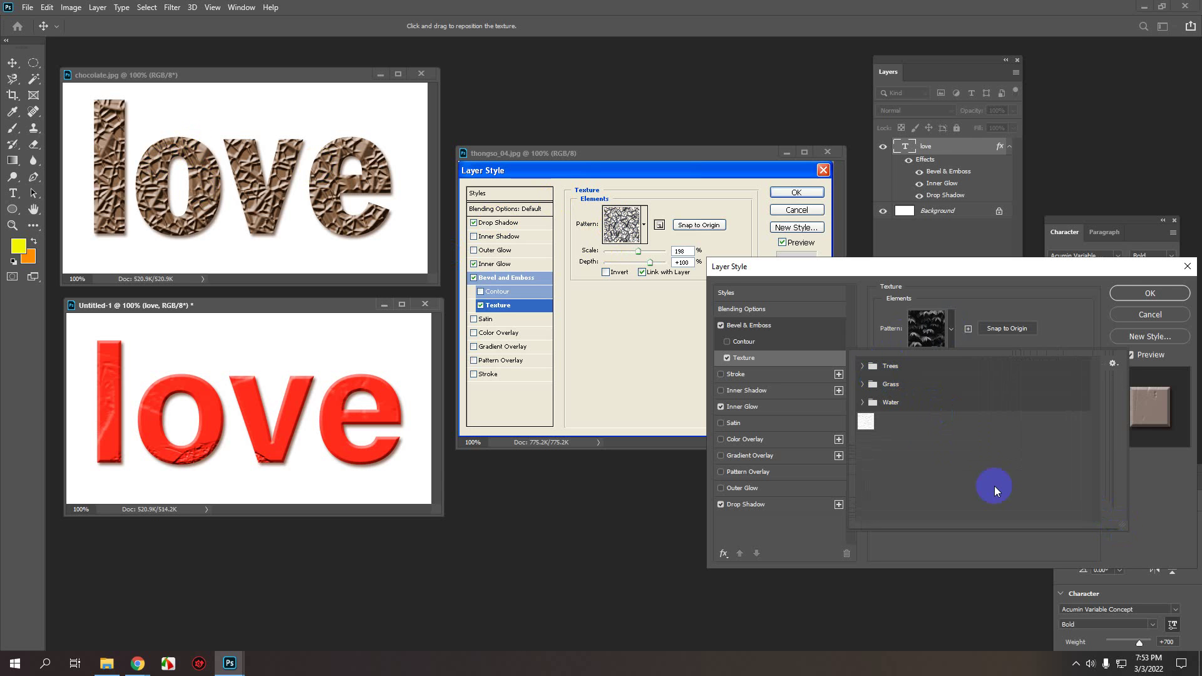
pyautogui.click(863, 366)
pyautogui.click(862, 404)
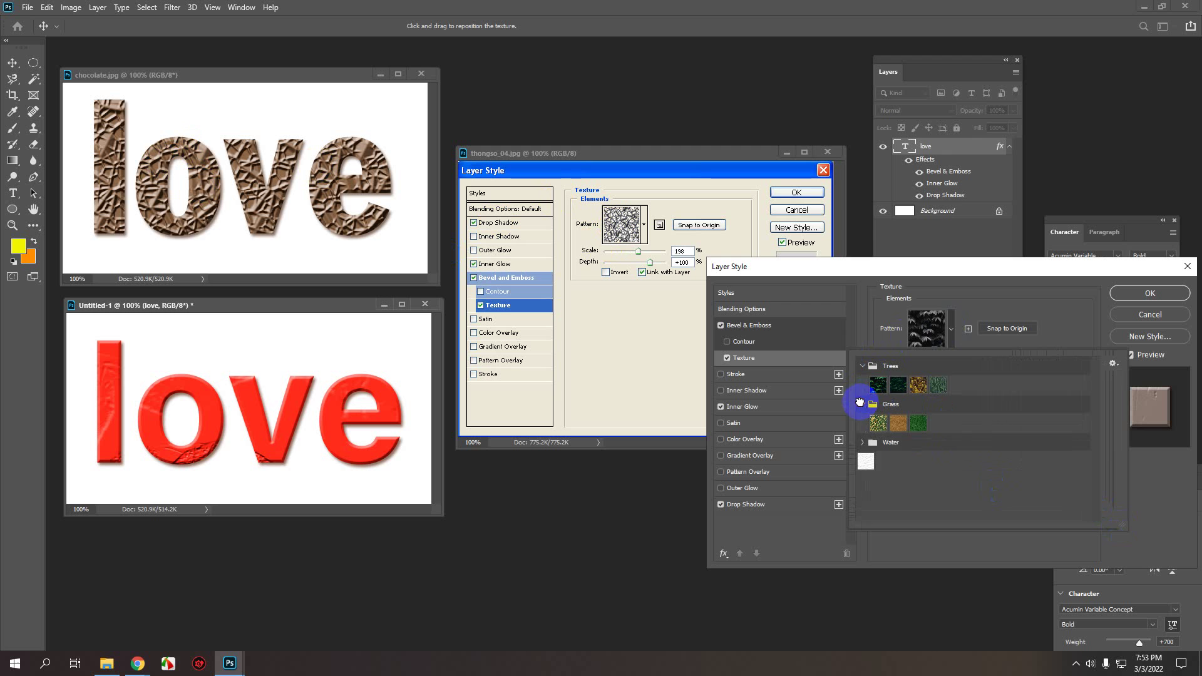
pyautogui.click(863, 443)
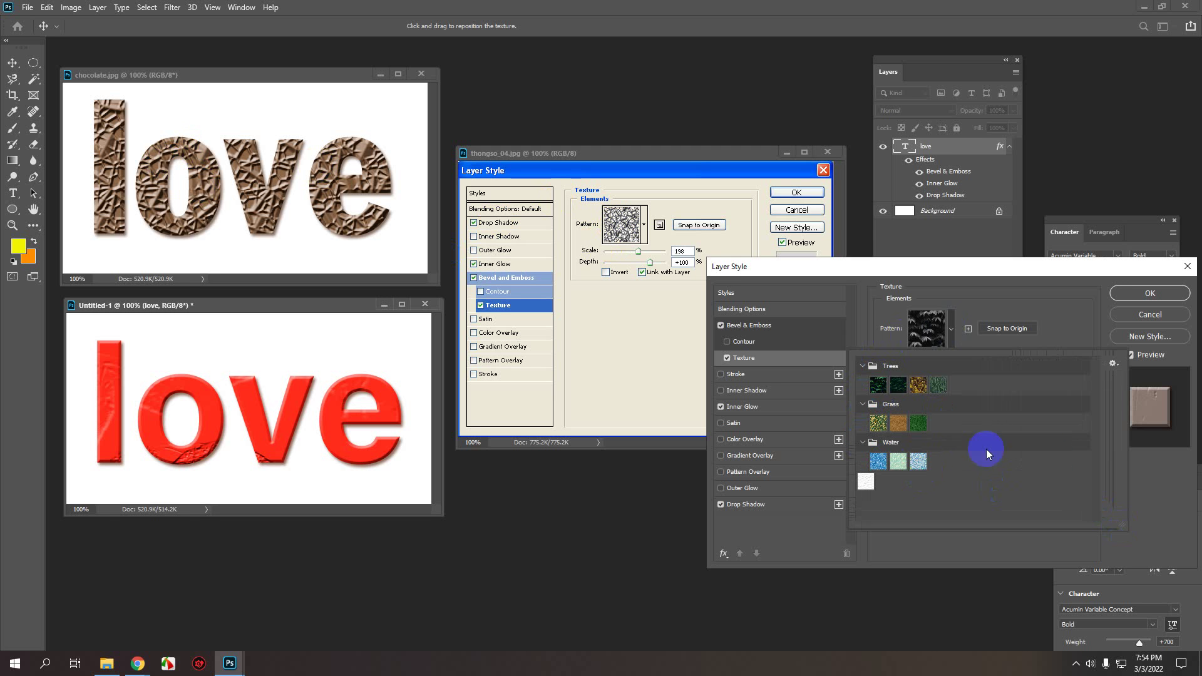
pyautogui.click(1062, 306)
pyautogui.click(953, 338)
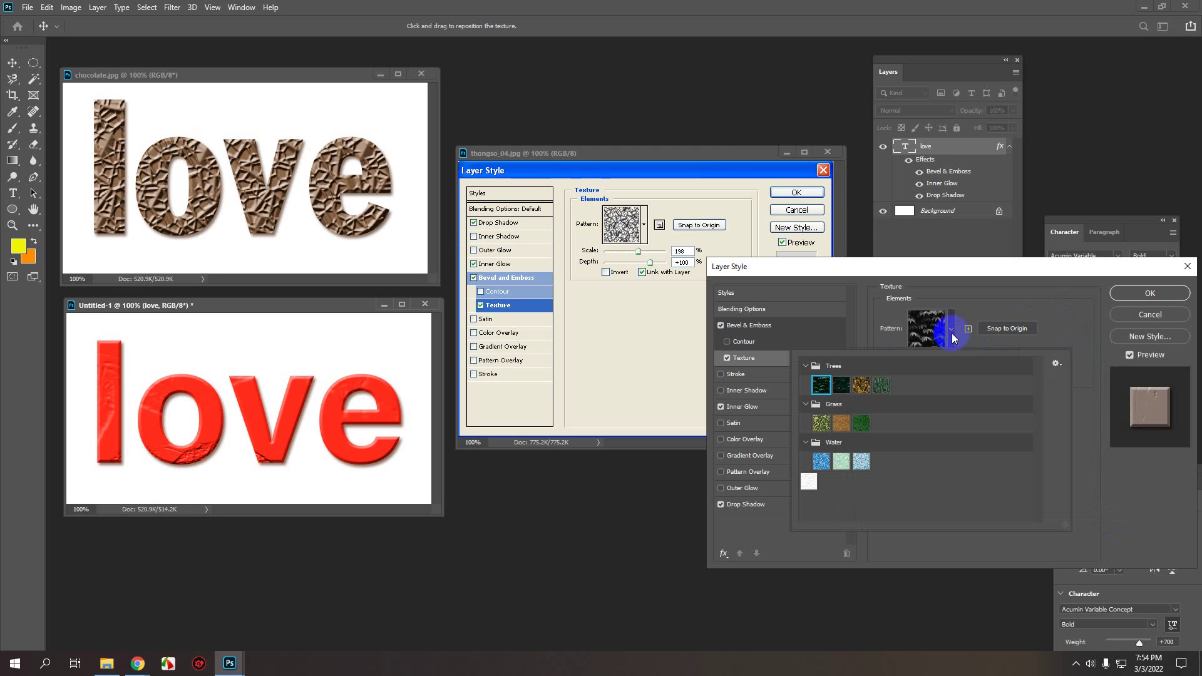
pyautogui.click(1056, 364)
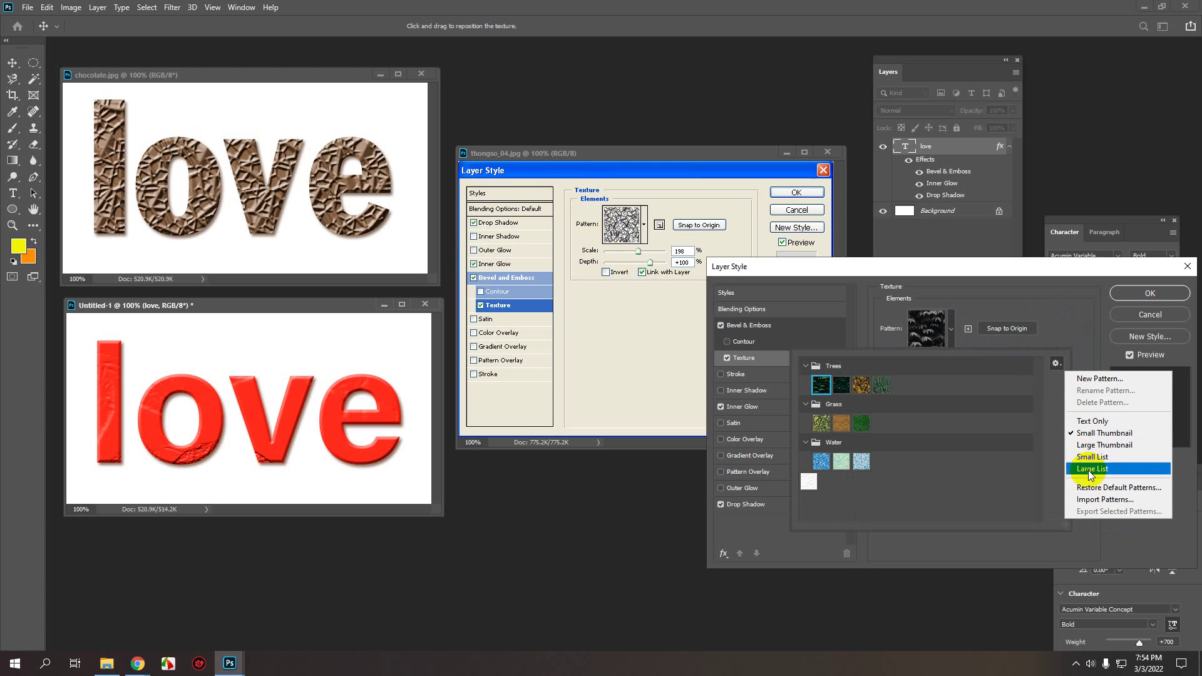
pyautogui.click(1088, 499)
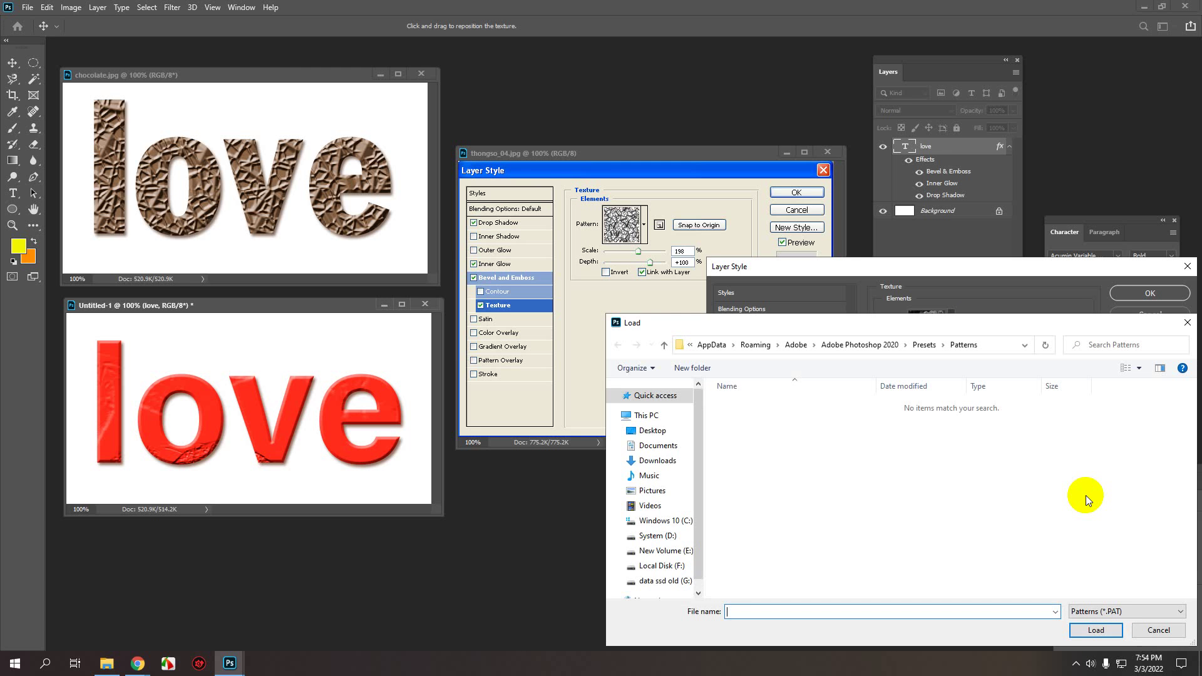
pyautogui.click(1157, 630)
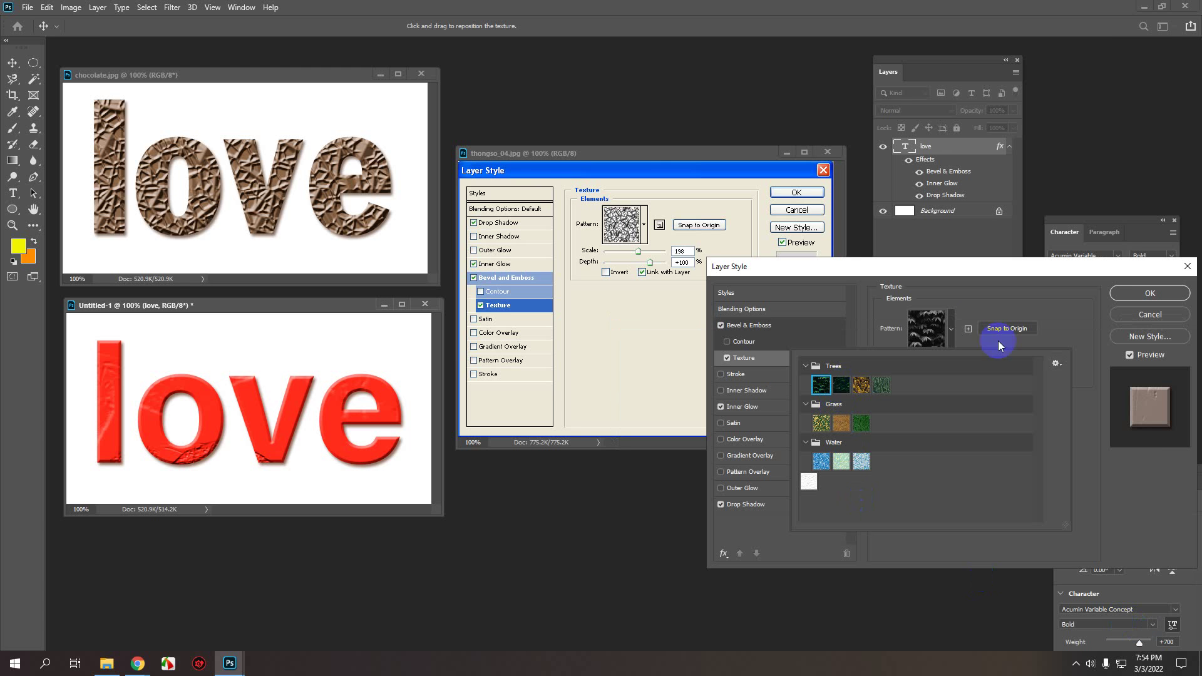
pyautogui.click(1042, 310)
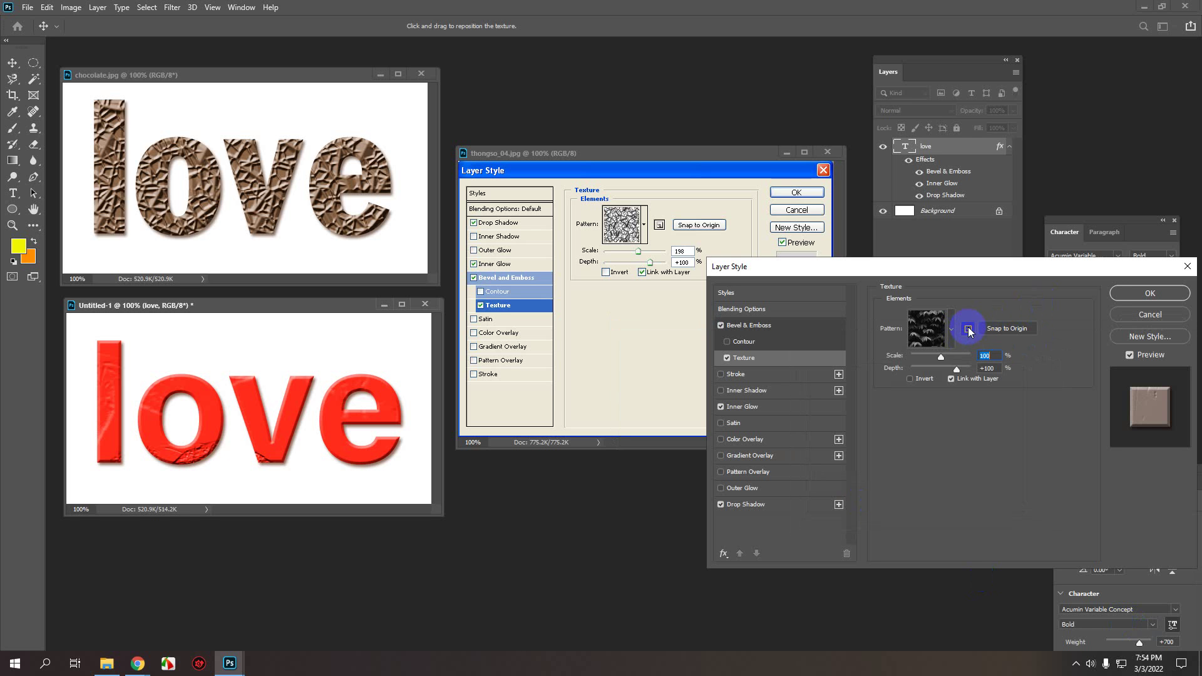
# - Try texture patterns from the Trees, Grass and Water groups on the text and choose the first Water pattern
pyautogui.click(952, 331)
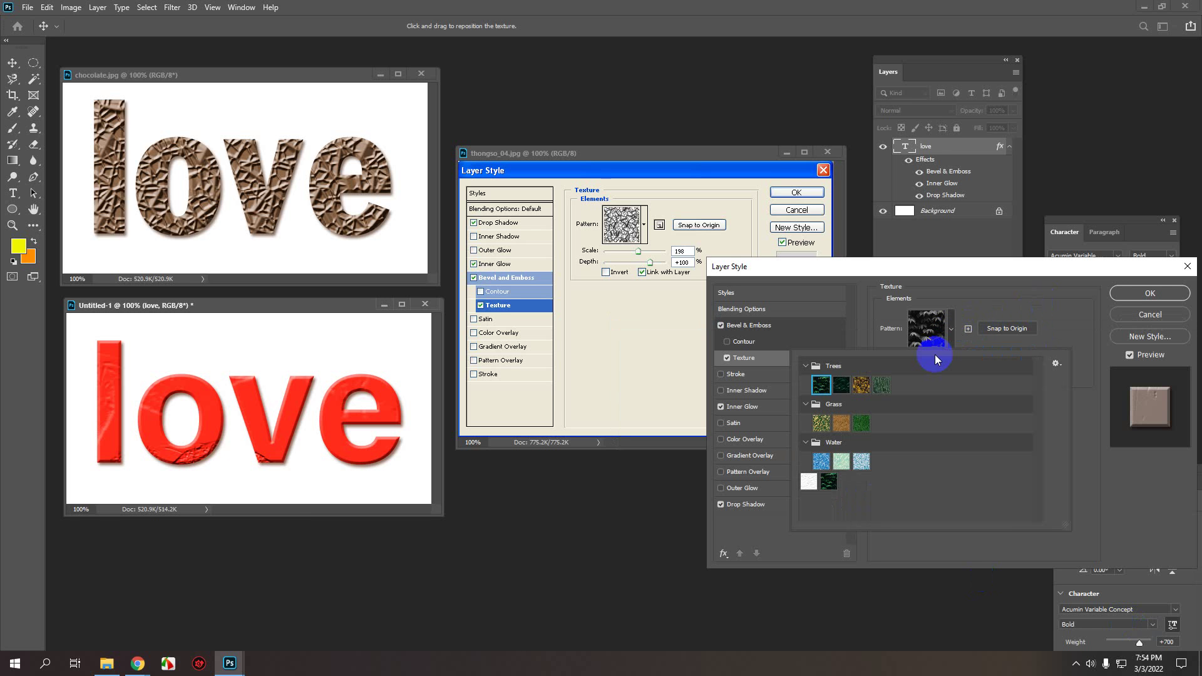
pyautogui.click(842, 385)
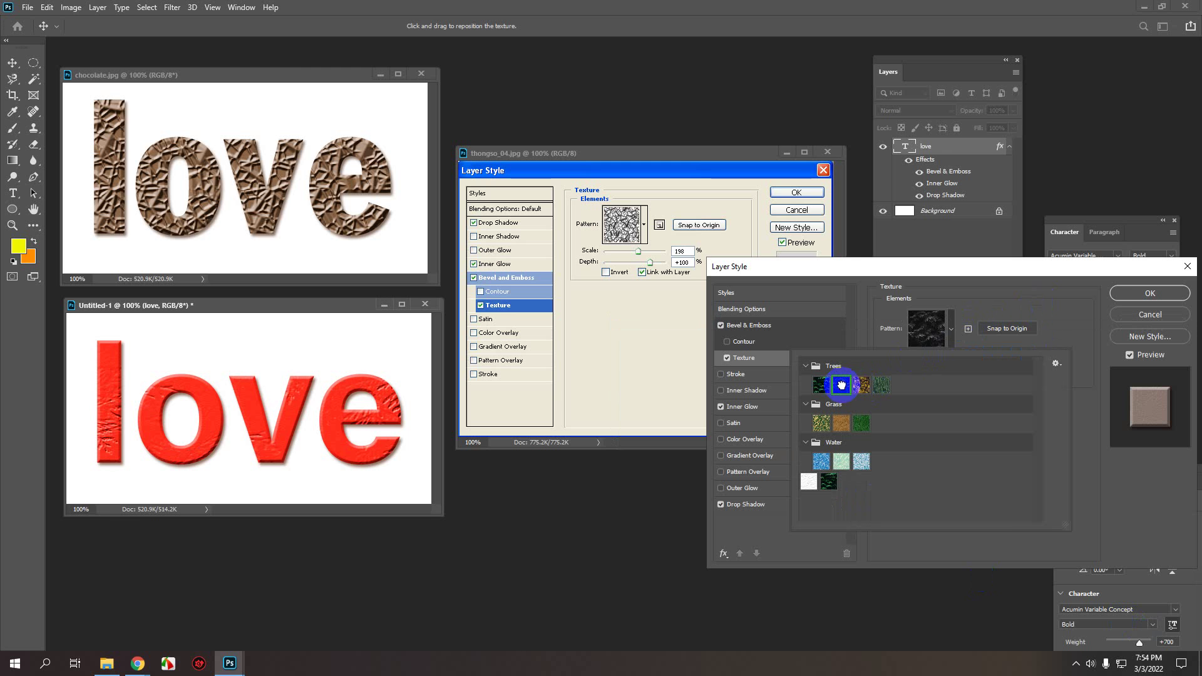
pyautogui.click(862, 385)
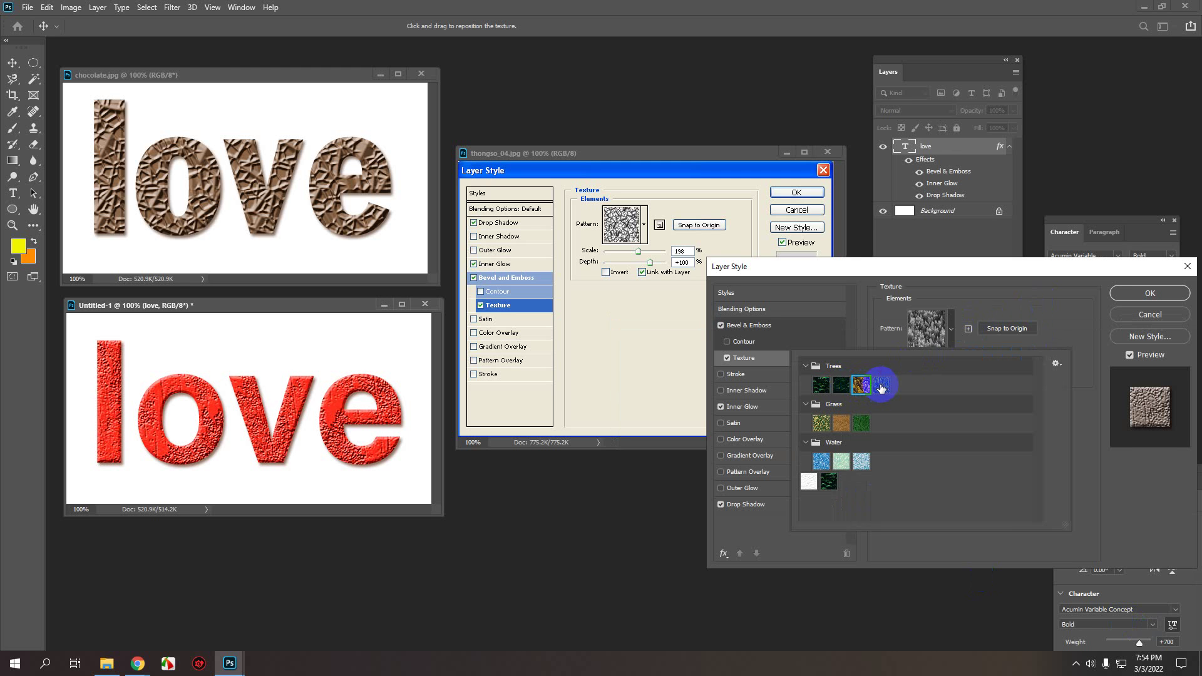
pyautogui.click(881, 386)
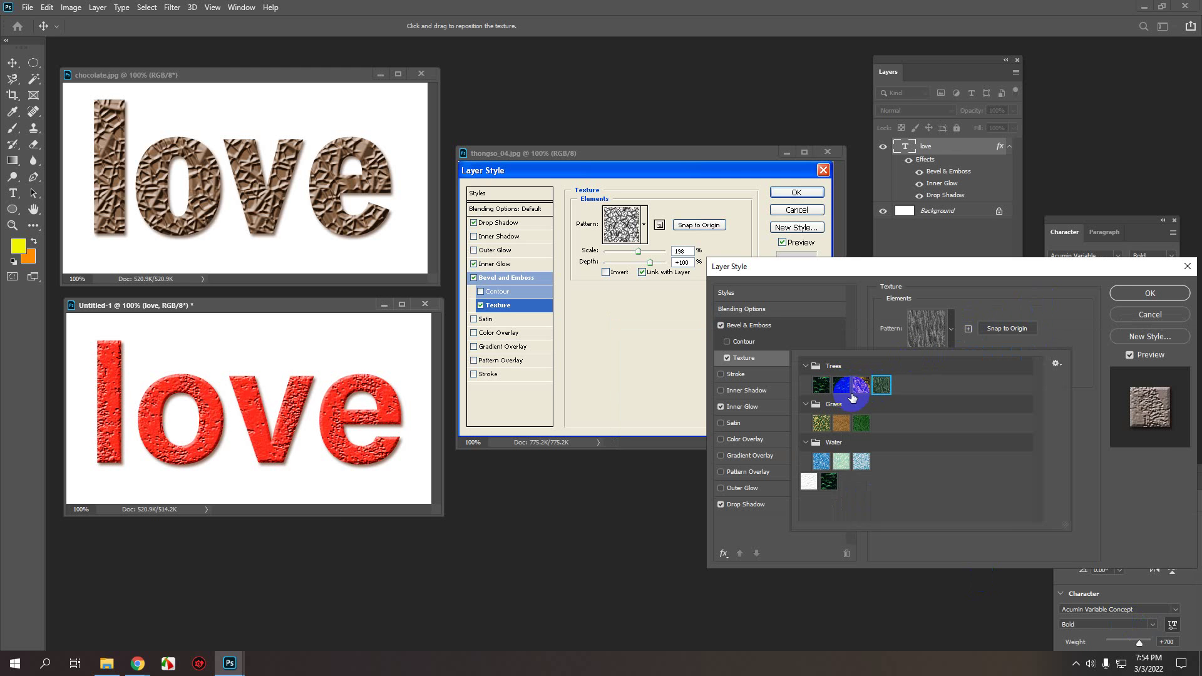
pyautogui.click(820, 385)
pyautogui.click(821, 423)
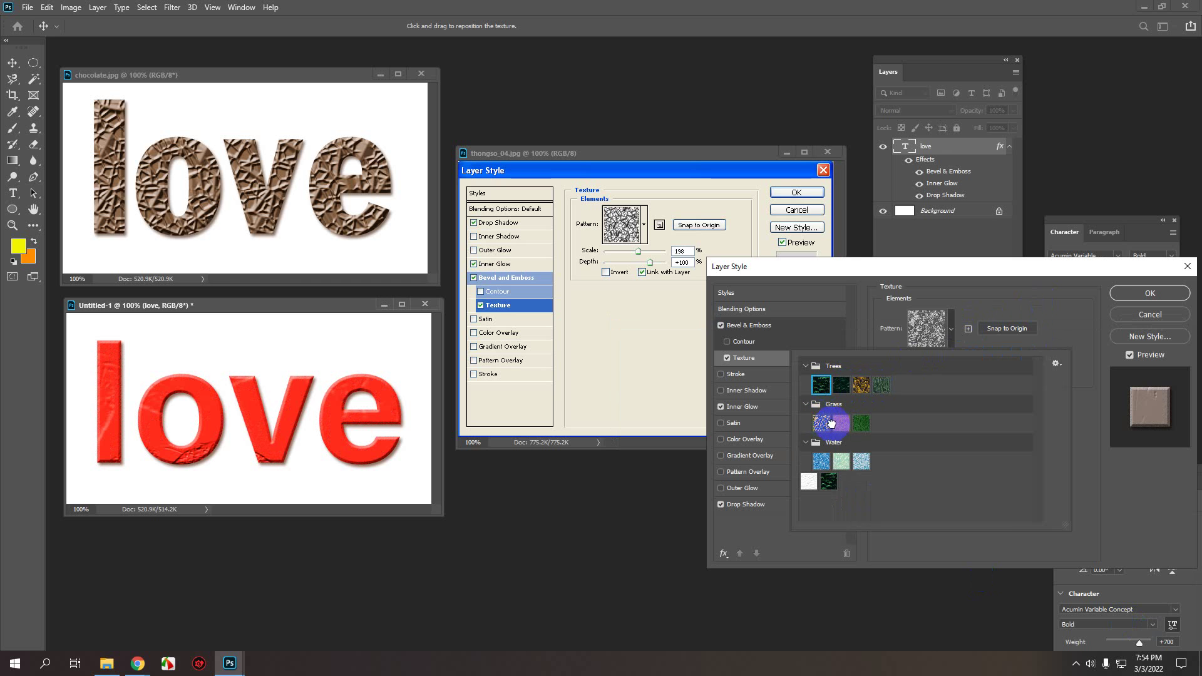
pyautogui.click(840, 424)
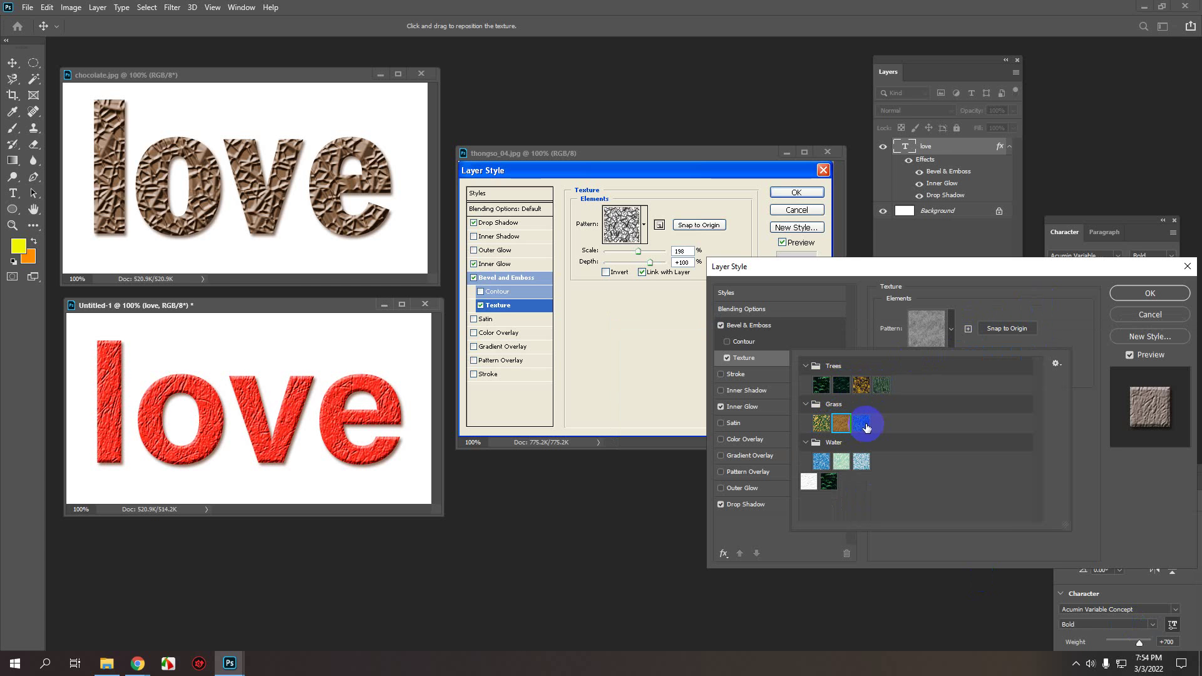
pyautogui.click(866, 428)
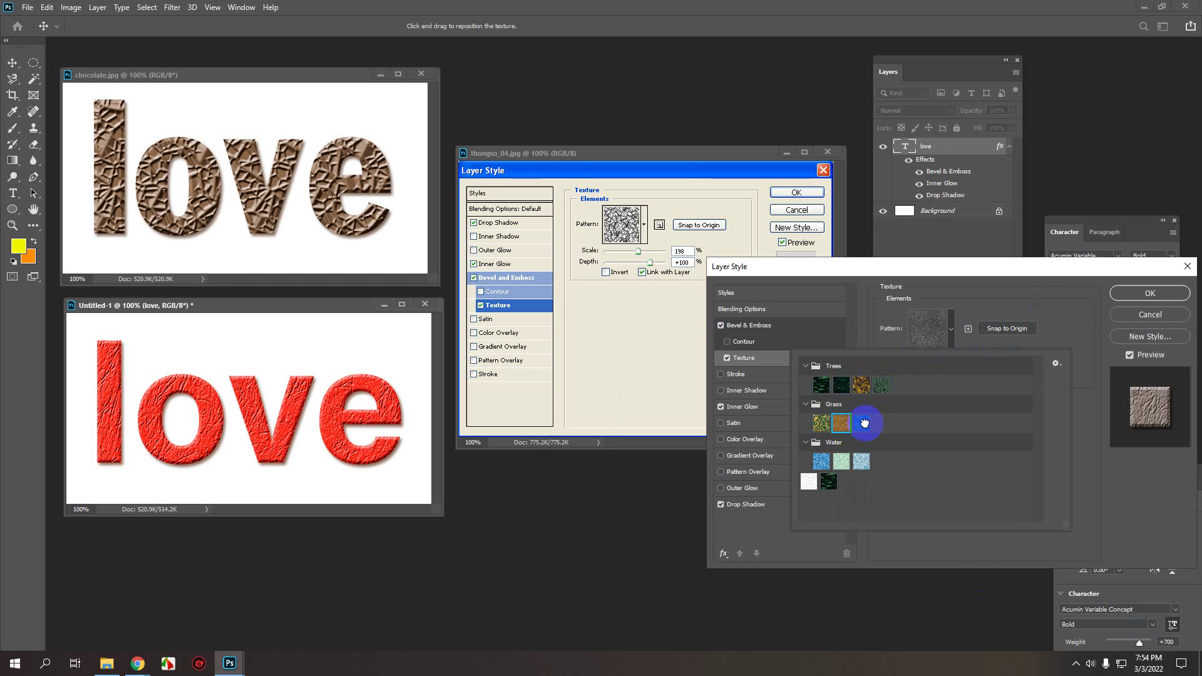
pyautogui.click(841, 462)
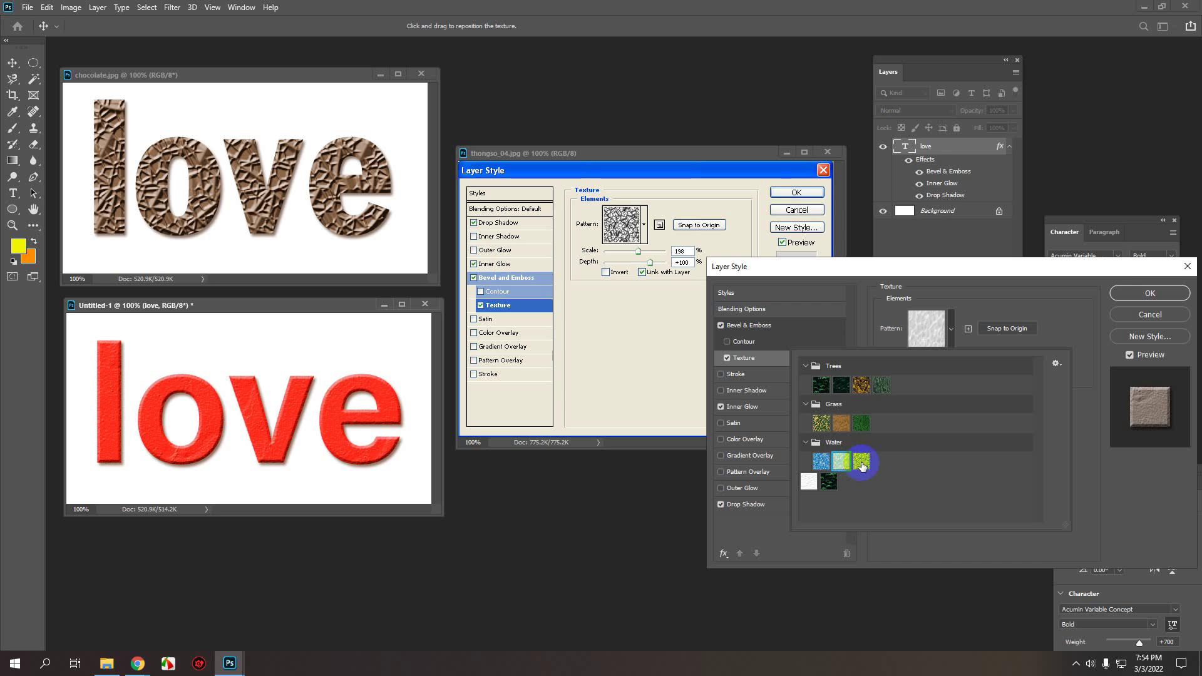
pyautogui.click(866, 463)
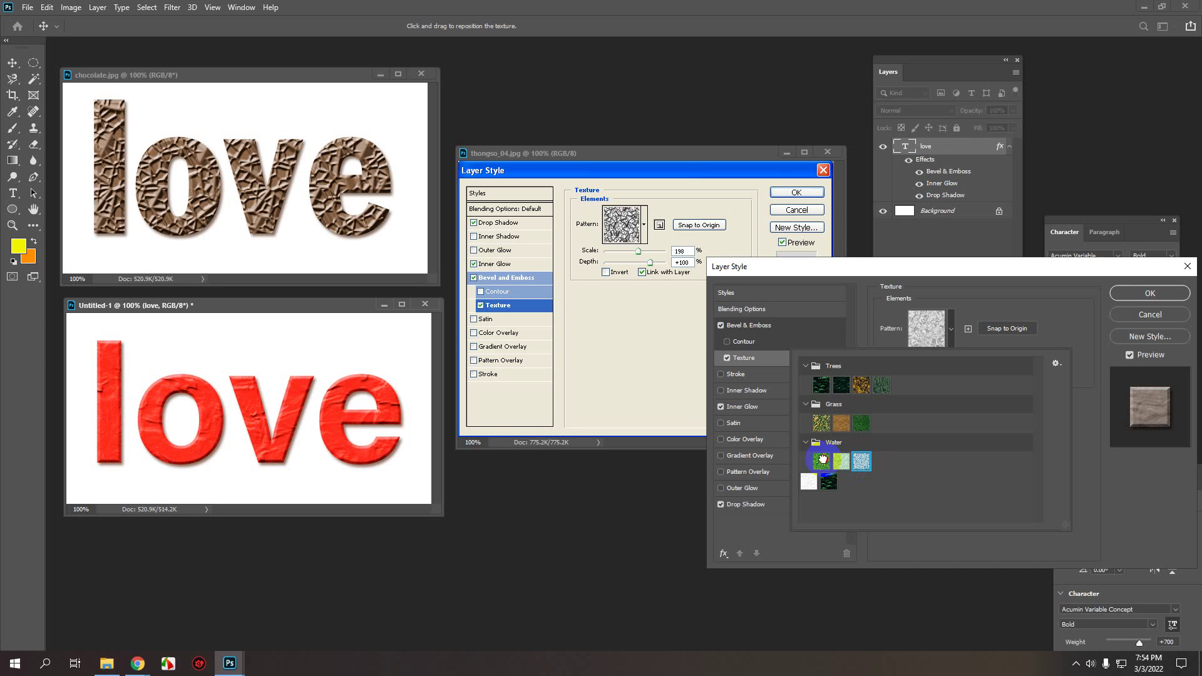
pyautogui.click(825, 462)
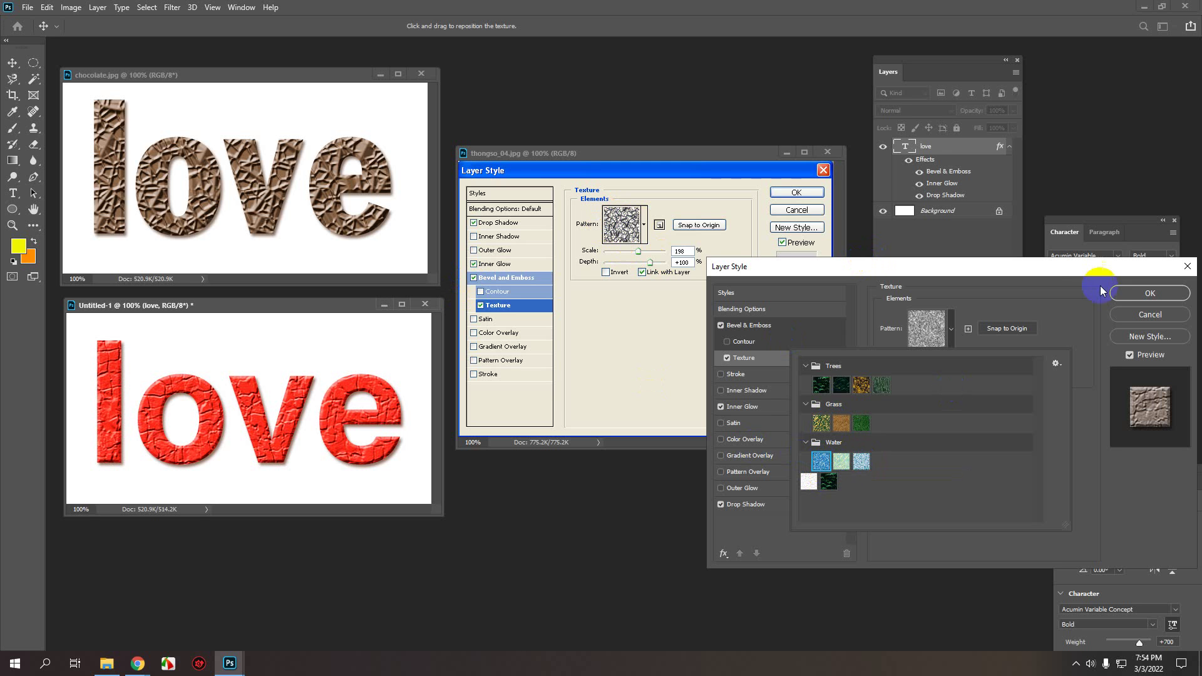
# - Set the texture's scale to 51% and its depth to +99%
pyautogui.click(1062, 287)
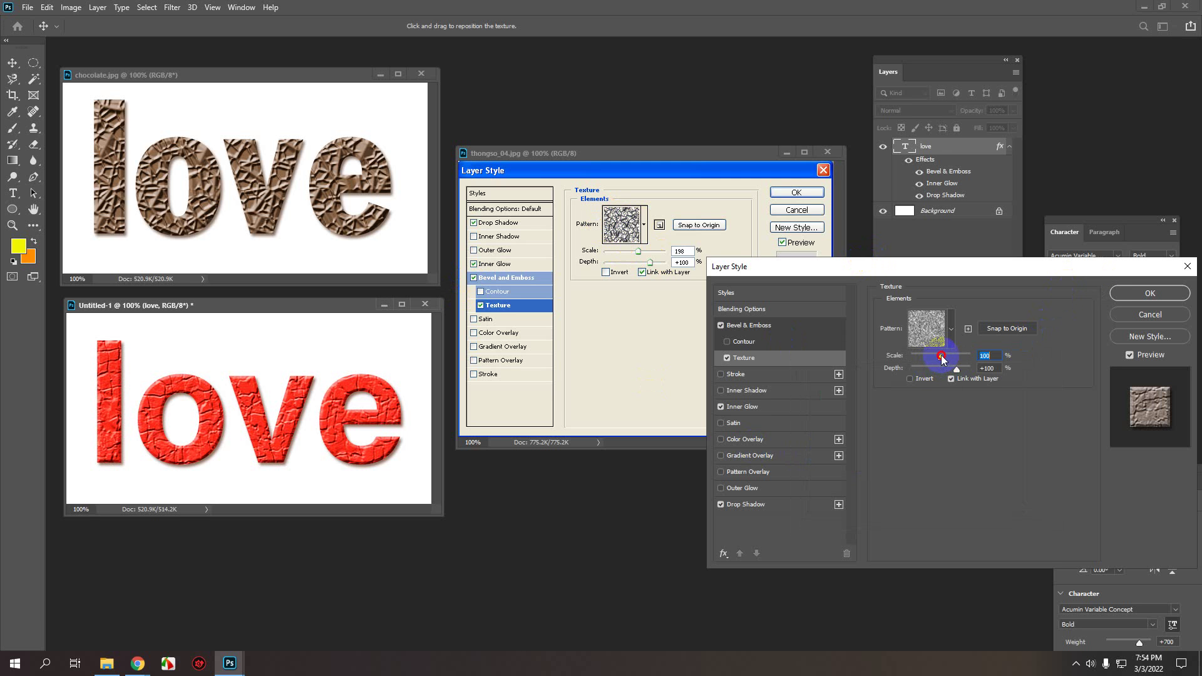
pyautogui.moveTo(942, 357)
pyautogui.mouseDown()
pyautogui.moveTo(928, 357)
pyautogui.moveTo(958, 367)
pyautogui.mouseUp()
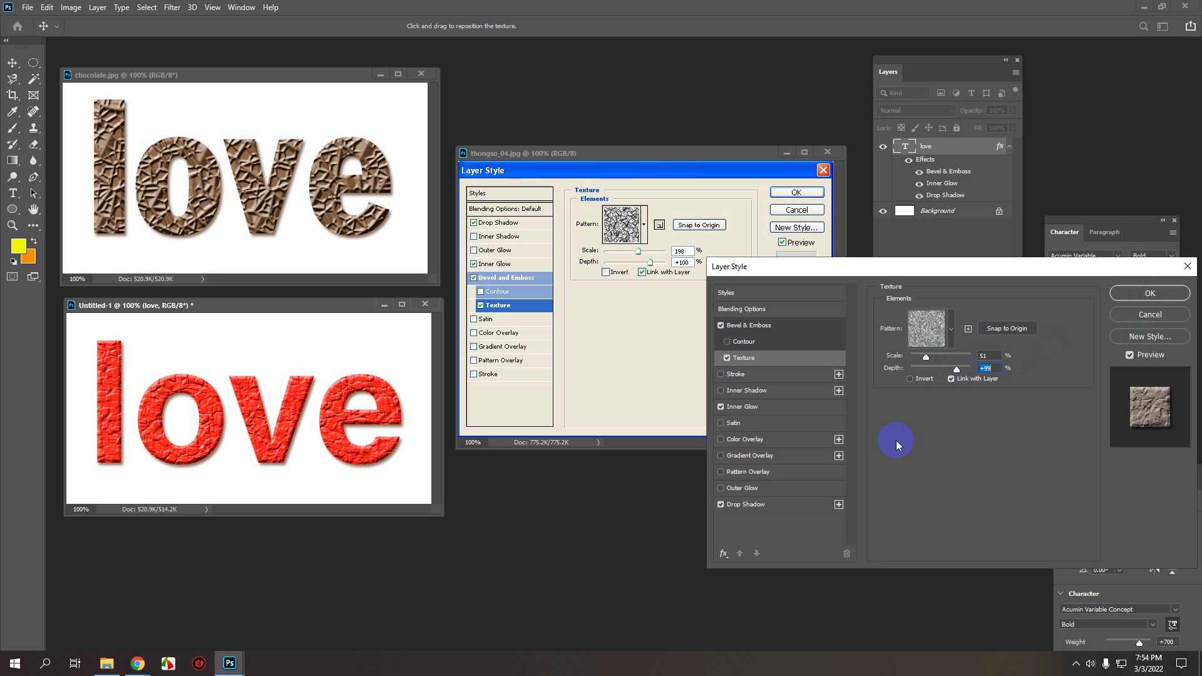
# - Add a Color Overlay to the love text in brown #6e563e, sampled from the letter e in chocolate.jpg
pyautogui.click(744, 440)
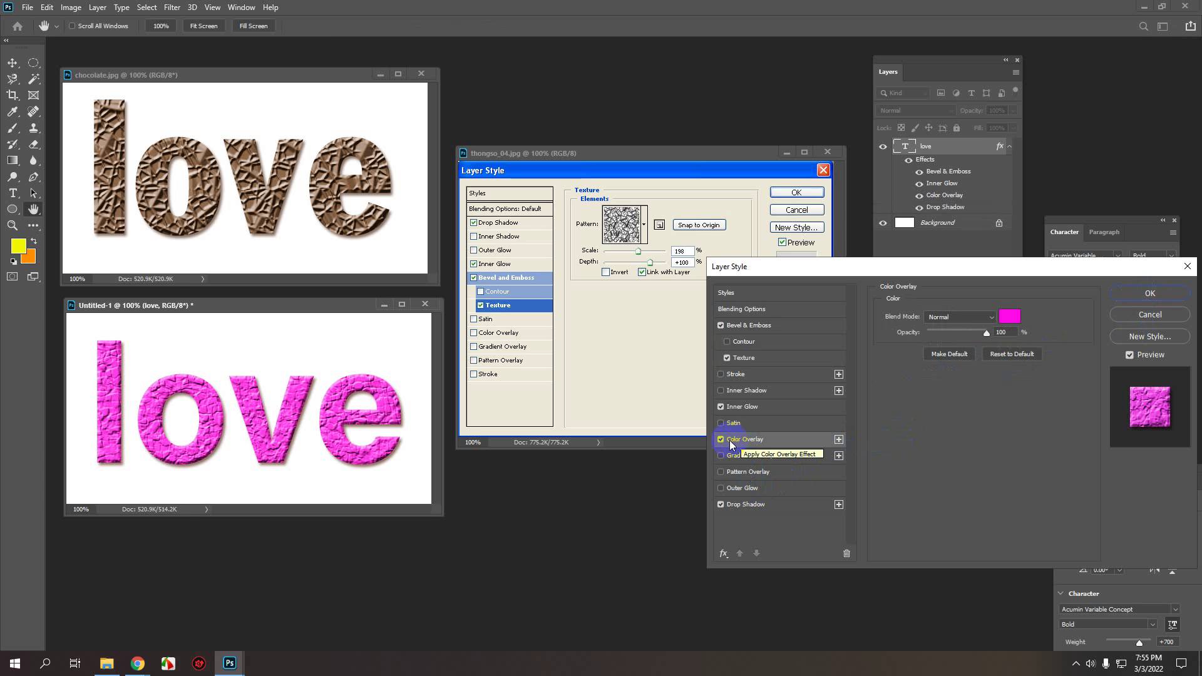
pyautogui.click(1009, 316)
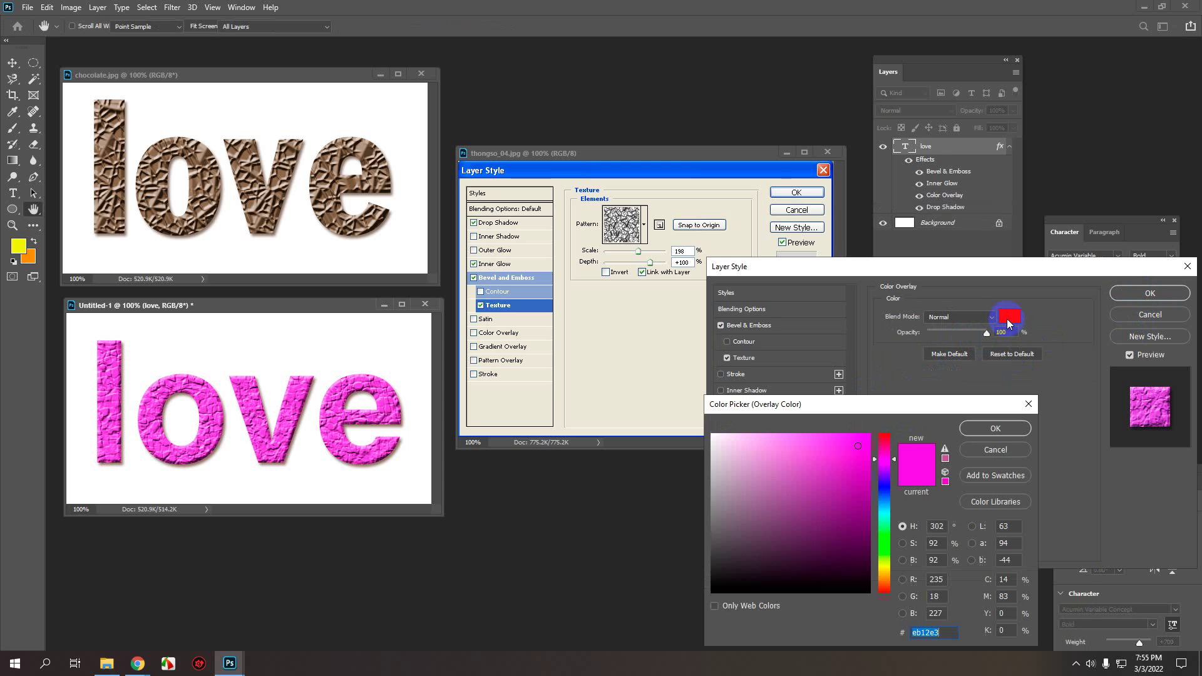
pyautogui.click(342, 217)
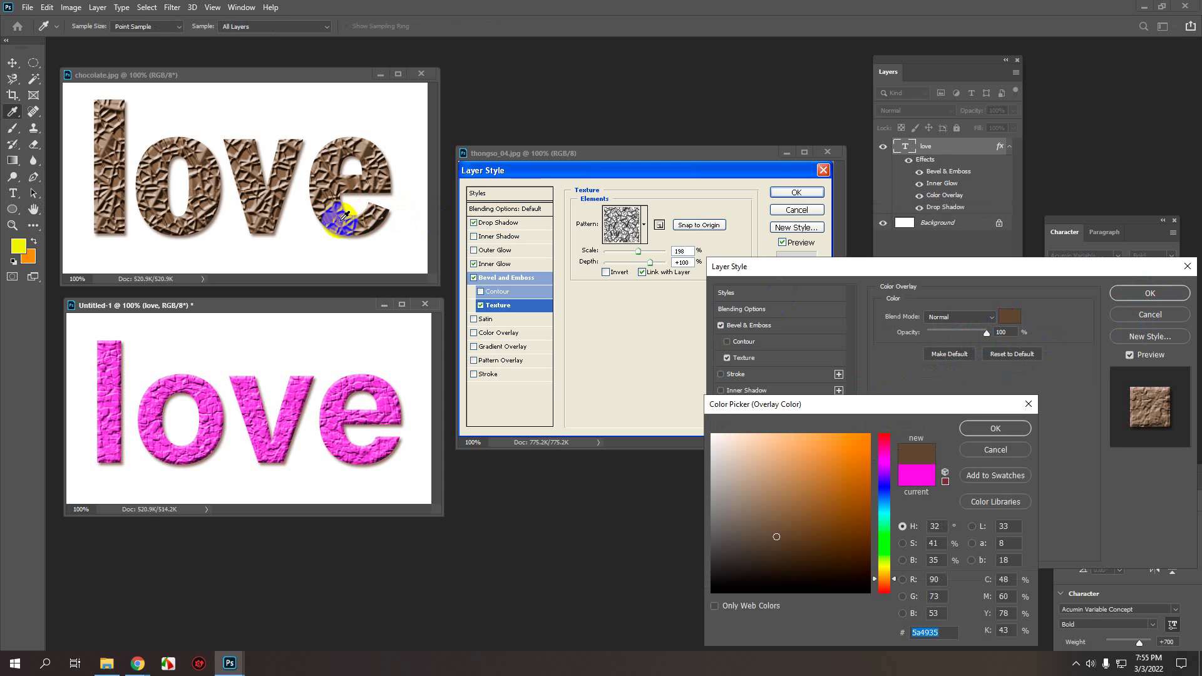
pyautogui.click(332, 210)
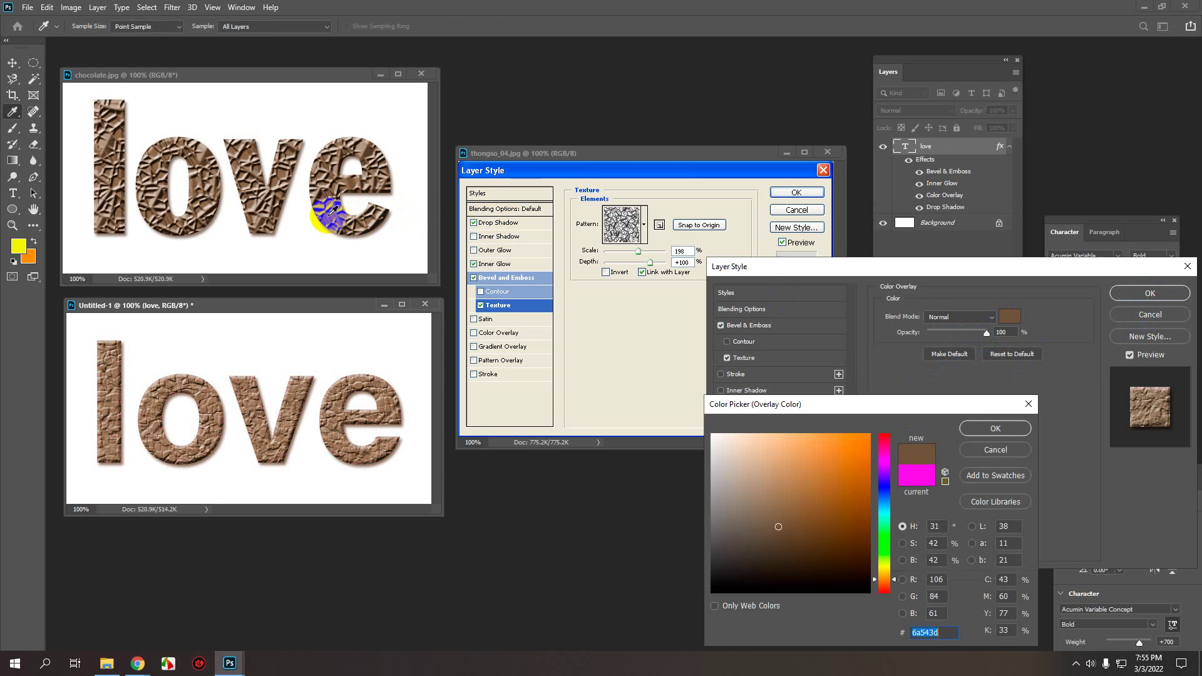
pyautogui.click(324, 186)
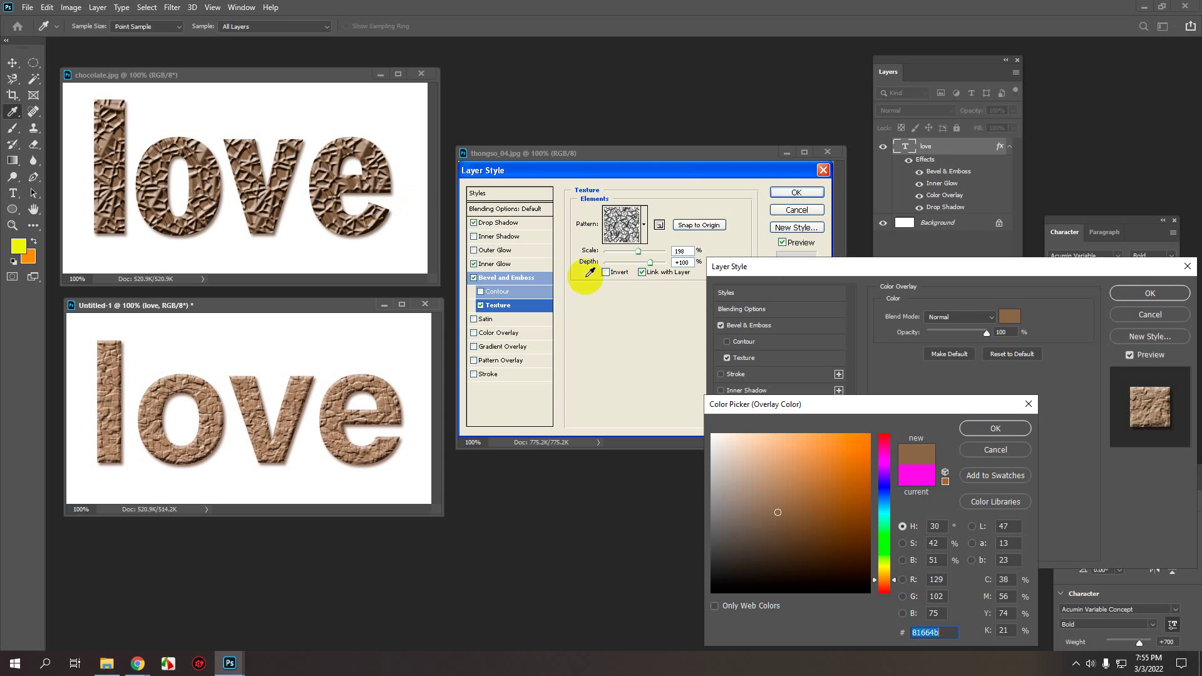
pyautogui.click(353, 184)
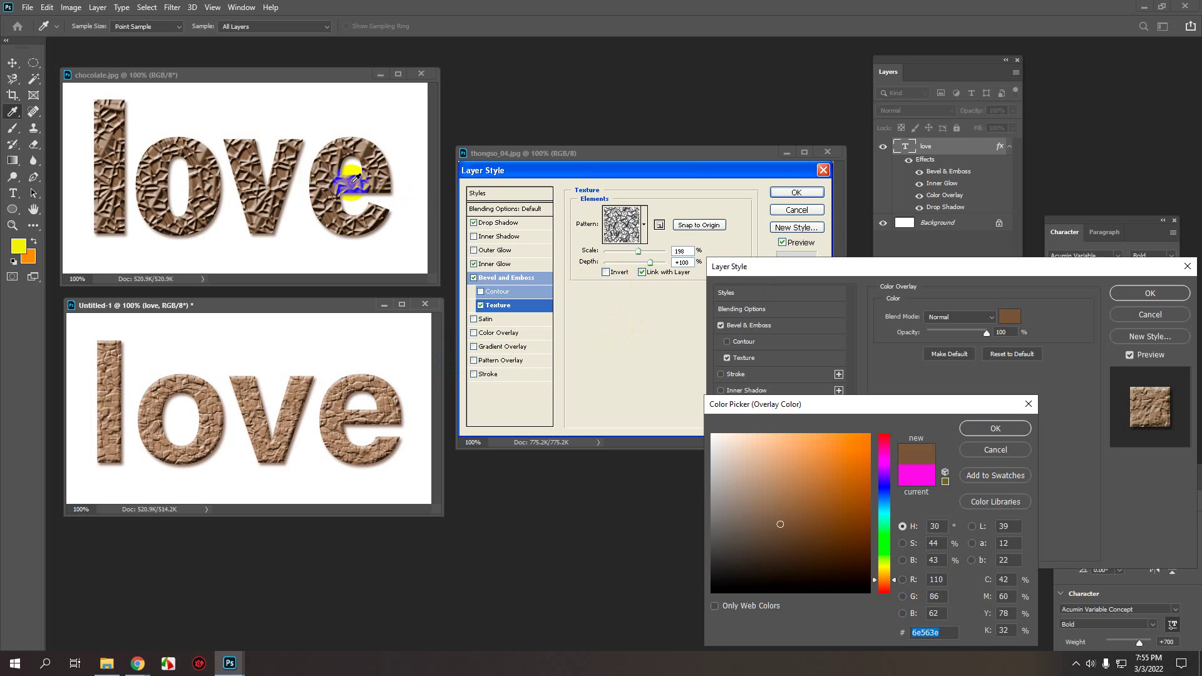
pyautogui.click(986, 428)
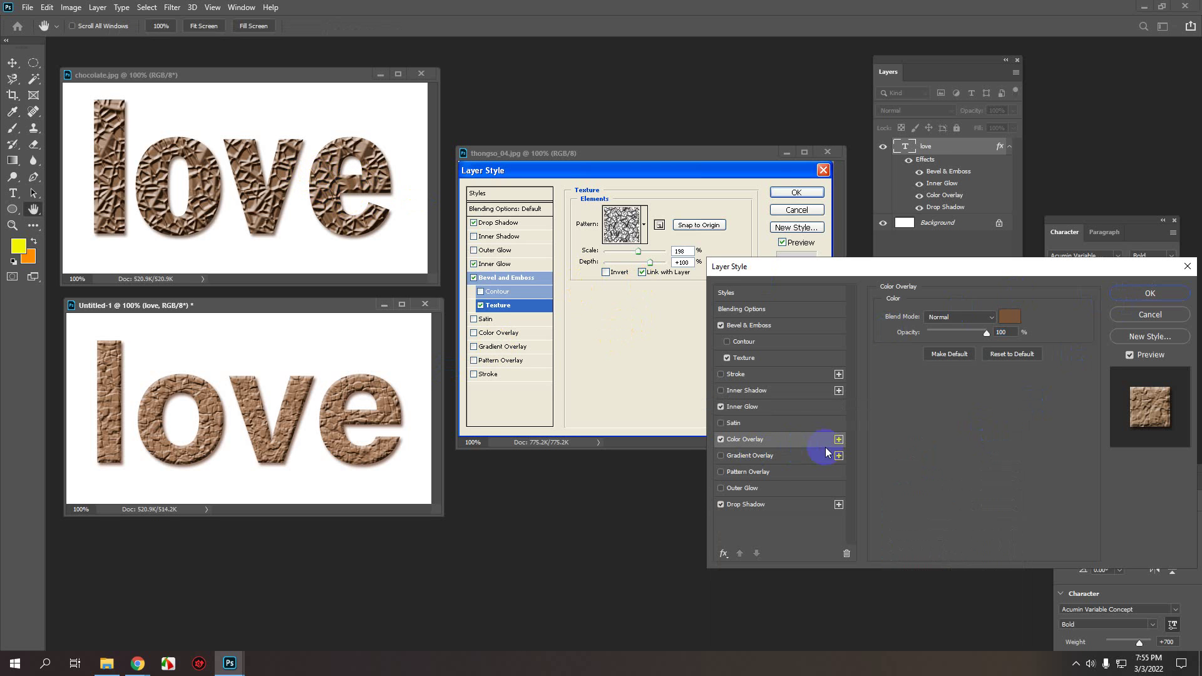
# - Set the Bevel & Emboss depth to 292%, size to 3 px, highlight opacity to 84% and shadow opacity to 81%
pyautogui.click(766, 328)
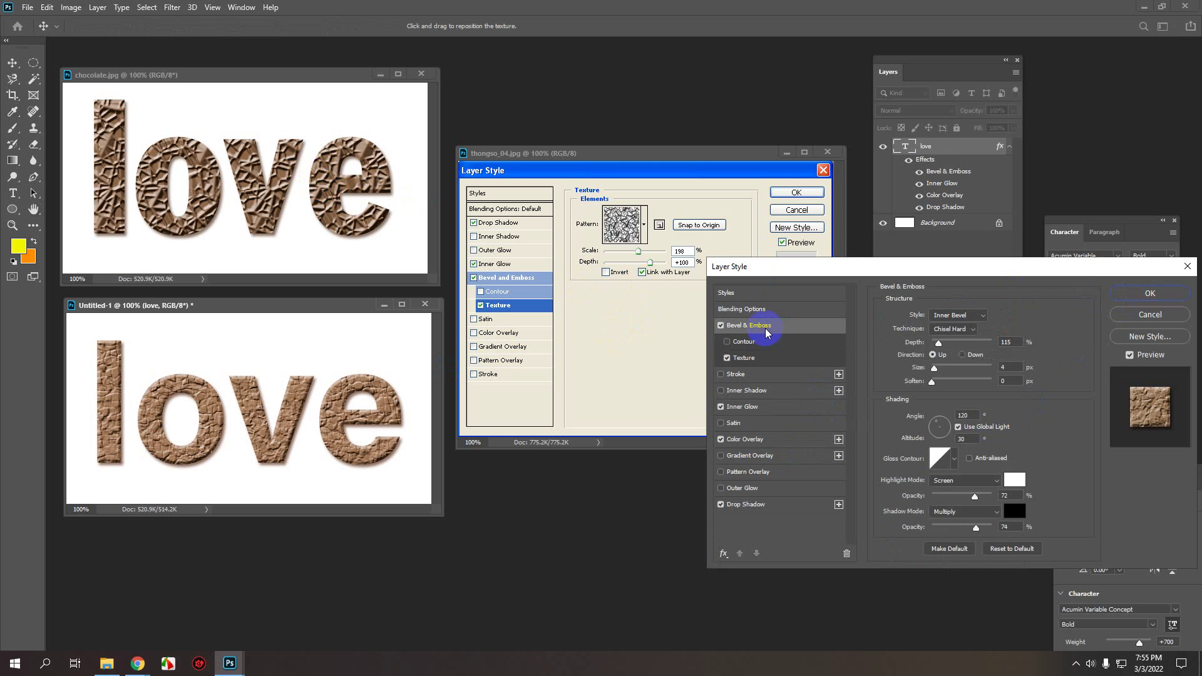
pyautogui.moveTo(933, 343); pyautogui.dragTo(936, 370)
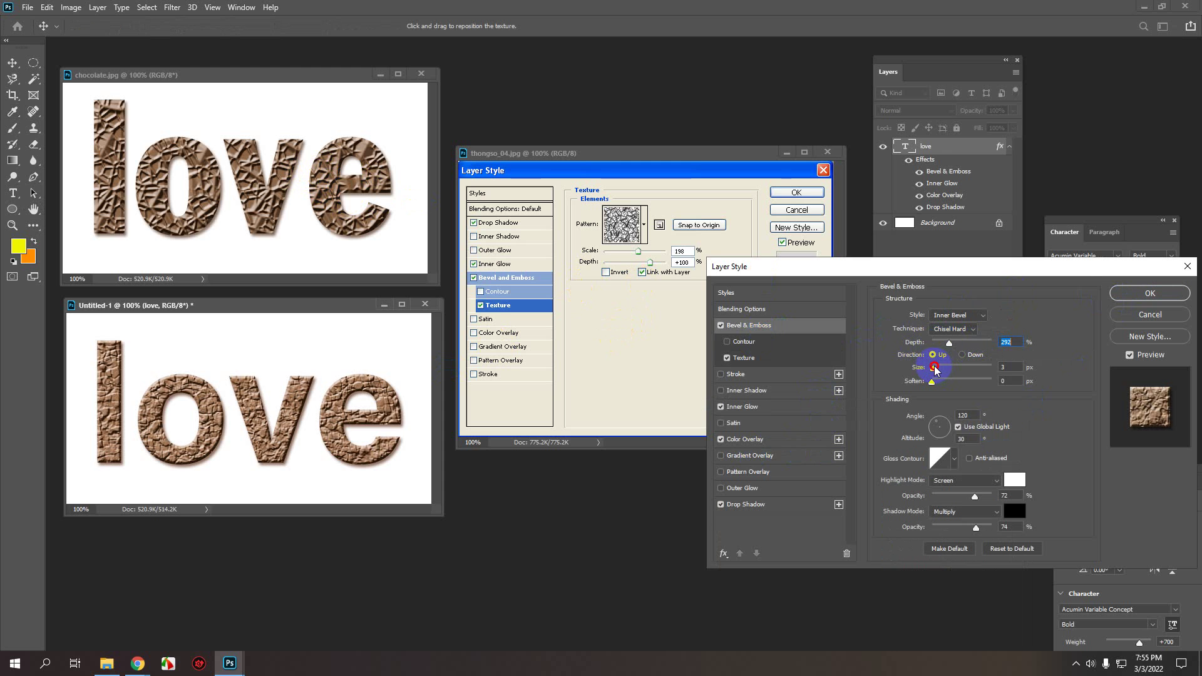
pyautogui.click(933, 382)
pyautogui.moveTo(974, 496); pyautogui.dragTo(981, 525)
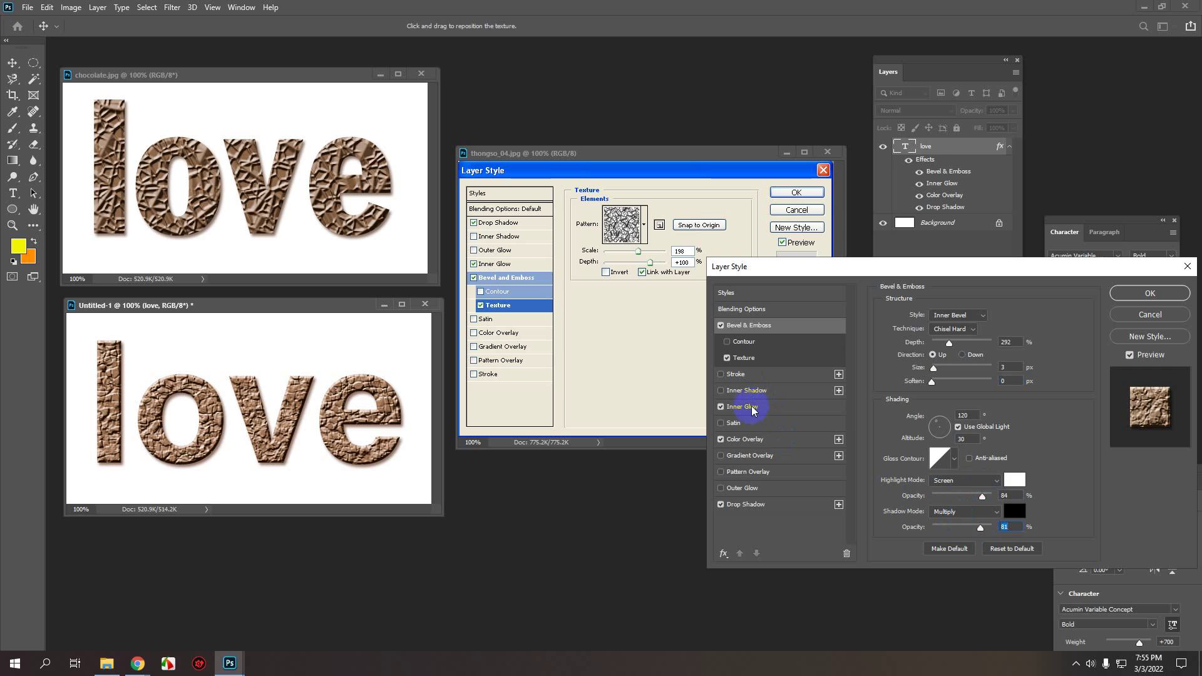
# - Set the Inner Glow opacity to 100%, choke to 65%, size to 250 px and jitter to about 27%, and the Drop Shadow distance to about 6 px
pyautogui.click(756, 409)
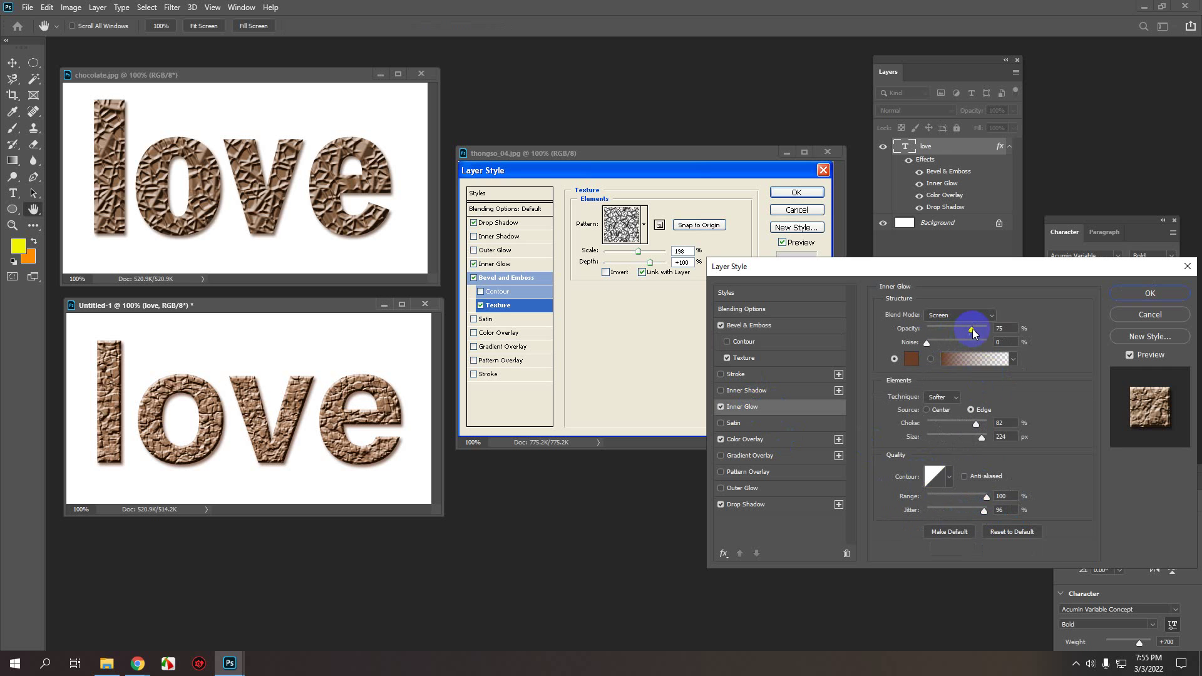
pyautogui.moveTo(971, 329); pyautogui.dragTo(988, 328)
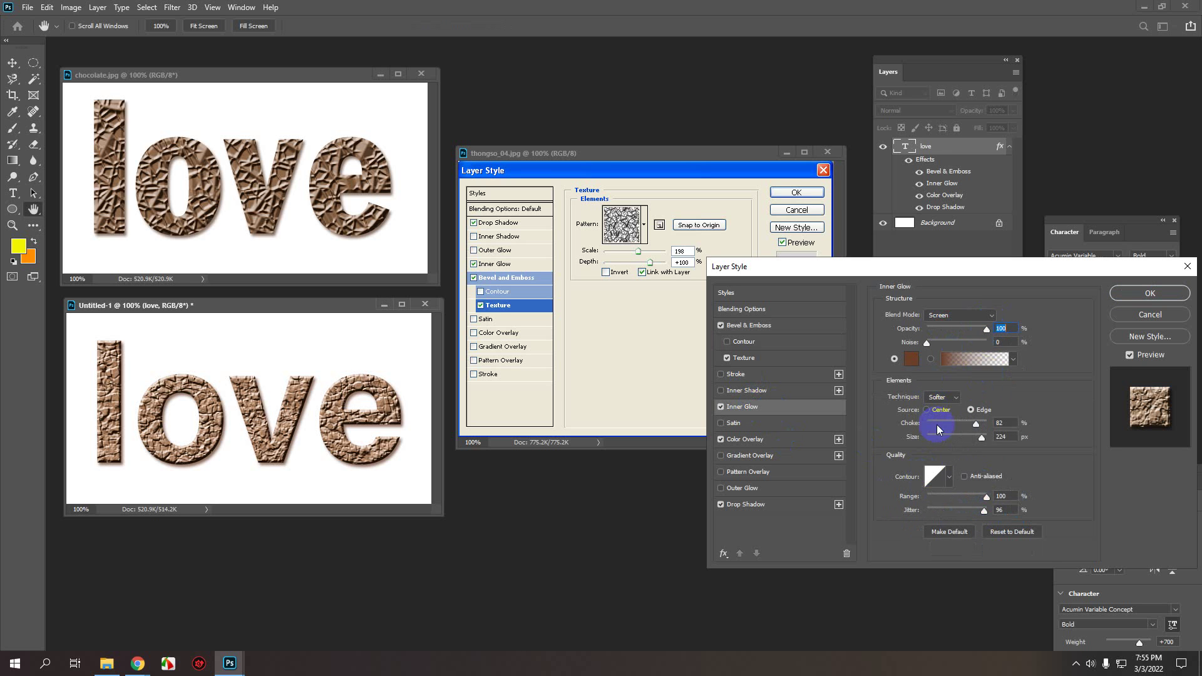
pyautogui.moveTo(975, 424)
pyautogui.mouseDown()
pyautogui.moveTo(950, 433)
pyautogui.moveTo(992, 437)
pyautogui.mouseUp()
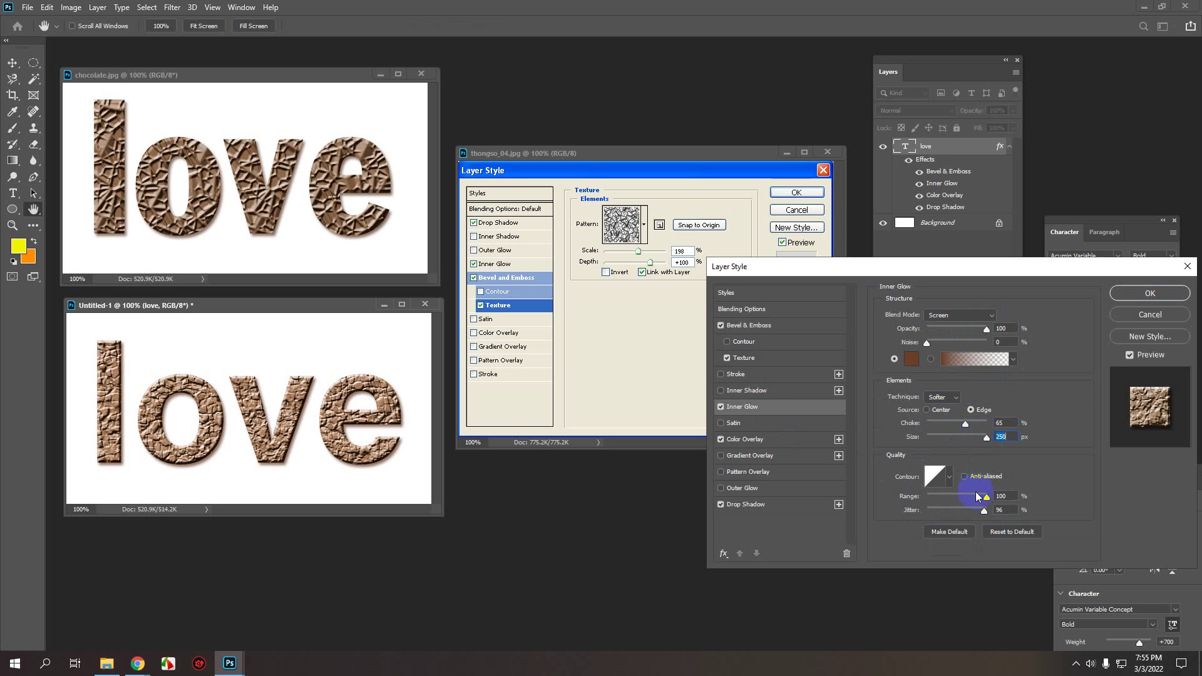
pyautogui.moveTo(981, 495)
pyautogui.mouseDown()
pyautogui.moveTo(953, 494)
pyautogui.moveTo(986, 496)
pyautogui.moveTo(990, 511)
pyautogui.mouseUp()
pyautogui.click(985, 511)
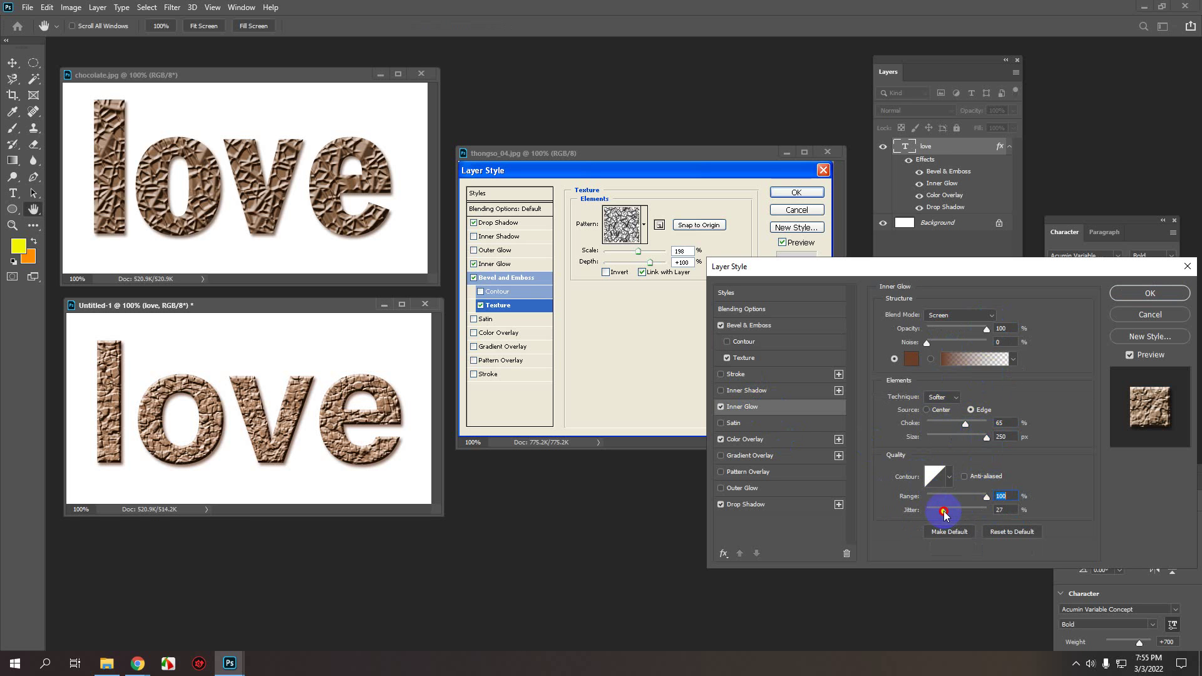
pyautogui.click(751, 506)
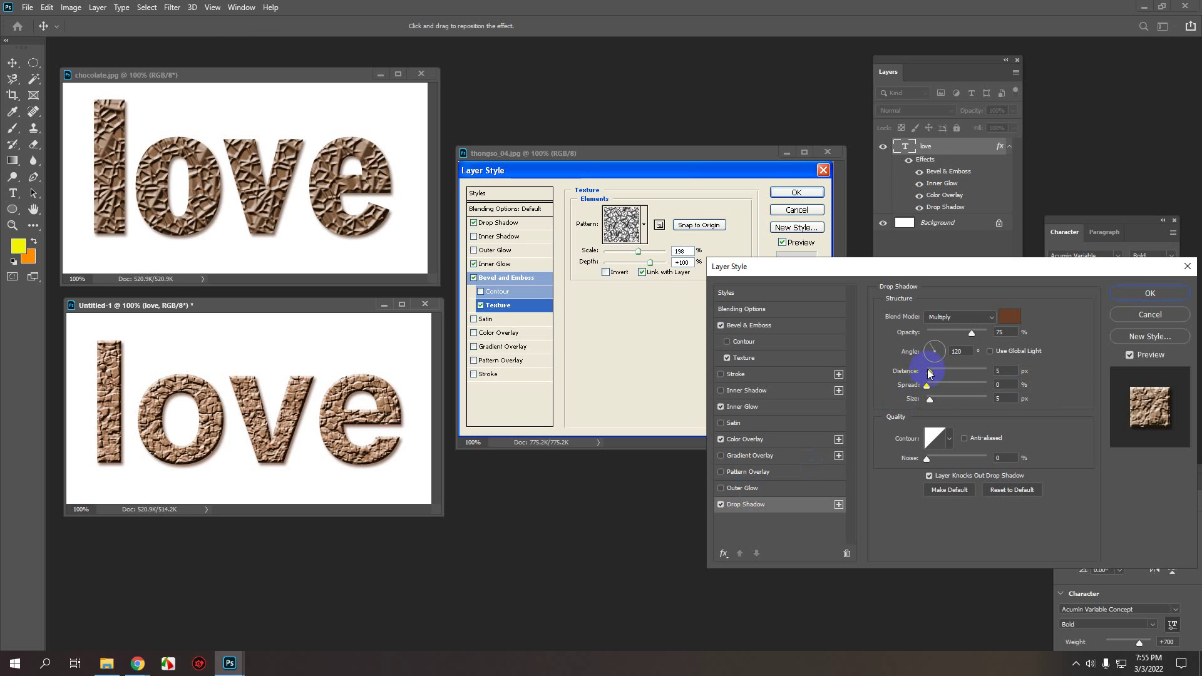
pyautogui.moveTo(928, 371); pyautogui.dragTo(933, 372)
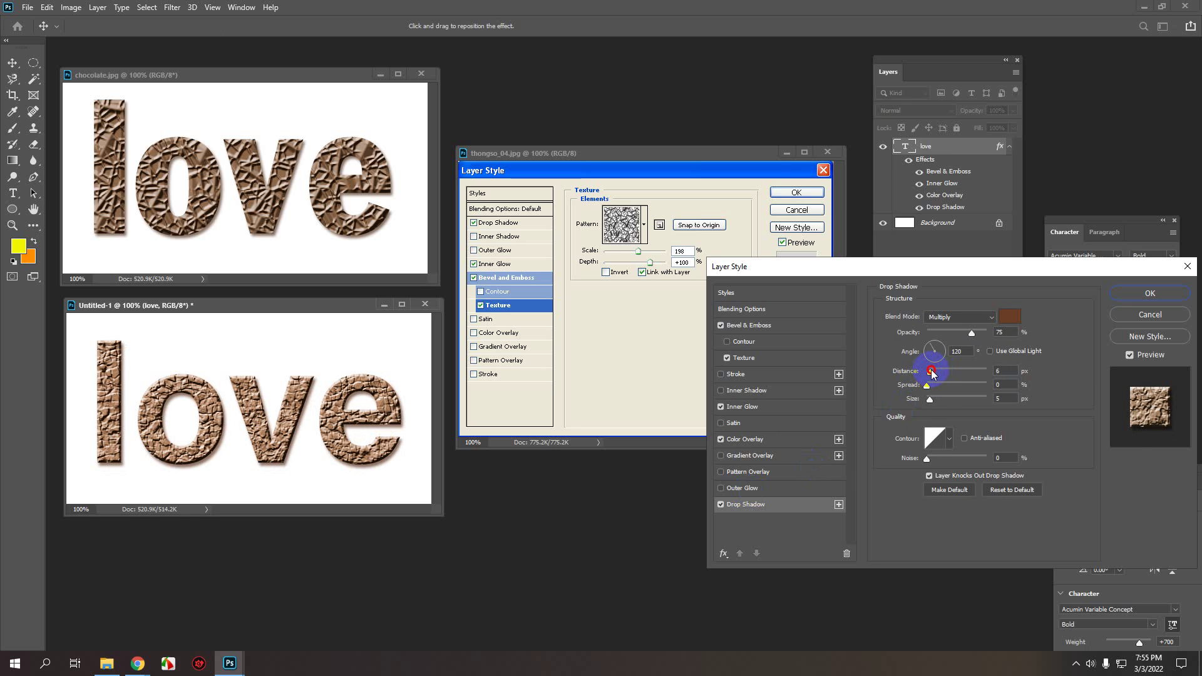
# - Try a Bevel & Emboss depth of 168% and size of 5 px, with highlight opacity 55% and shadow opacity 46%
pyautogui.click(769, 321)
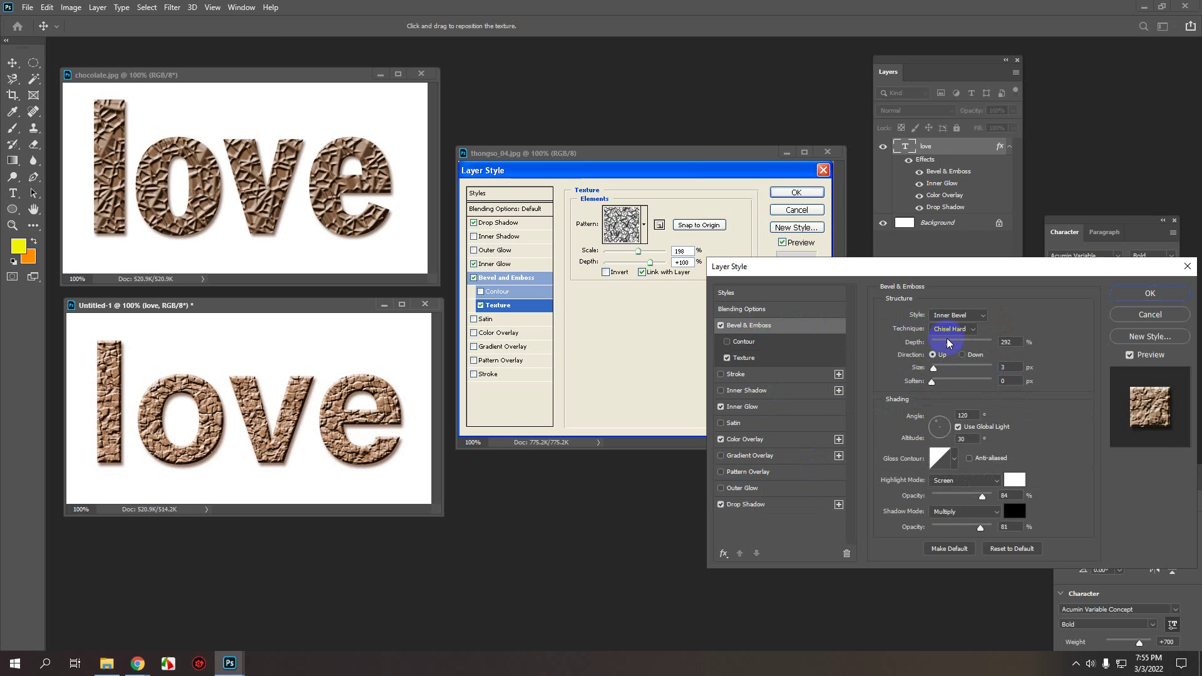
pyautogui.moveTo(950, 343)
pyautogui.mouseDown()
pyautogui.moveTo(981, 343)
pyautogui.moveTo(943, 348)
pyautogui.mouseUp()
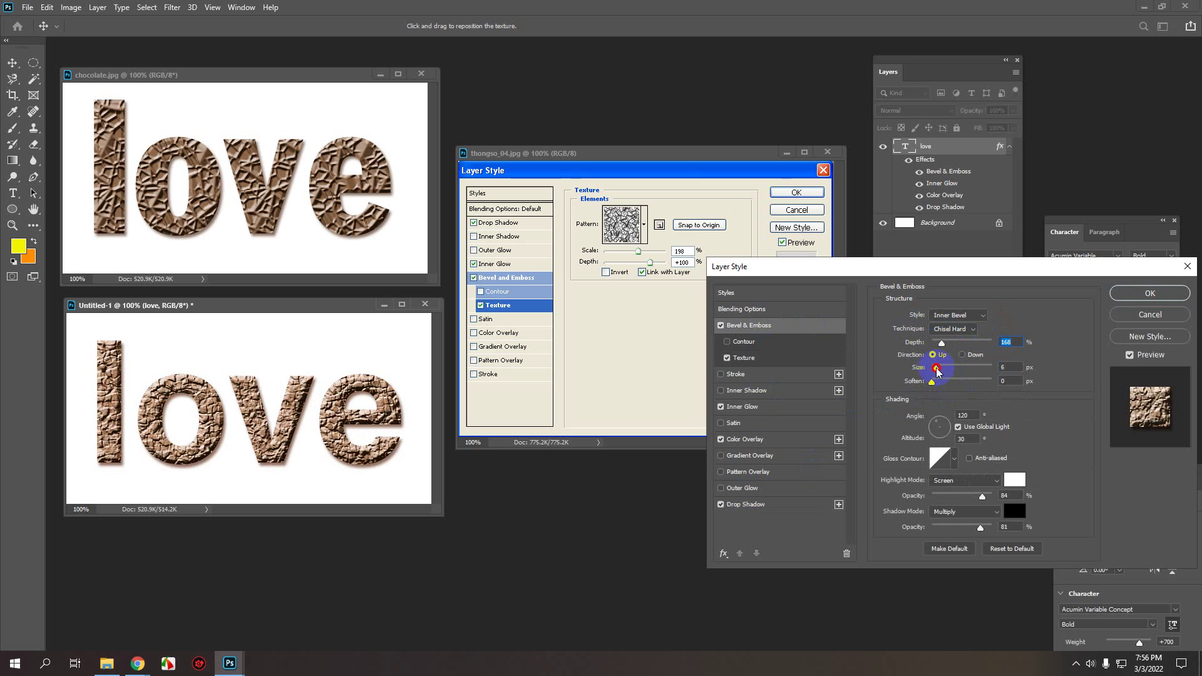
pyautogui.moveTo(934, 371); pyautogui.dragTo(941, 370)
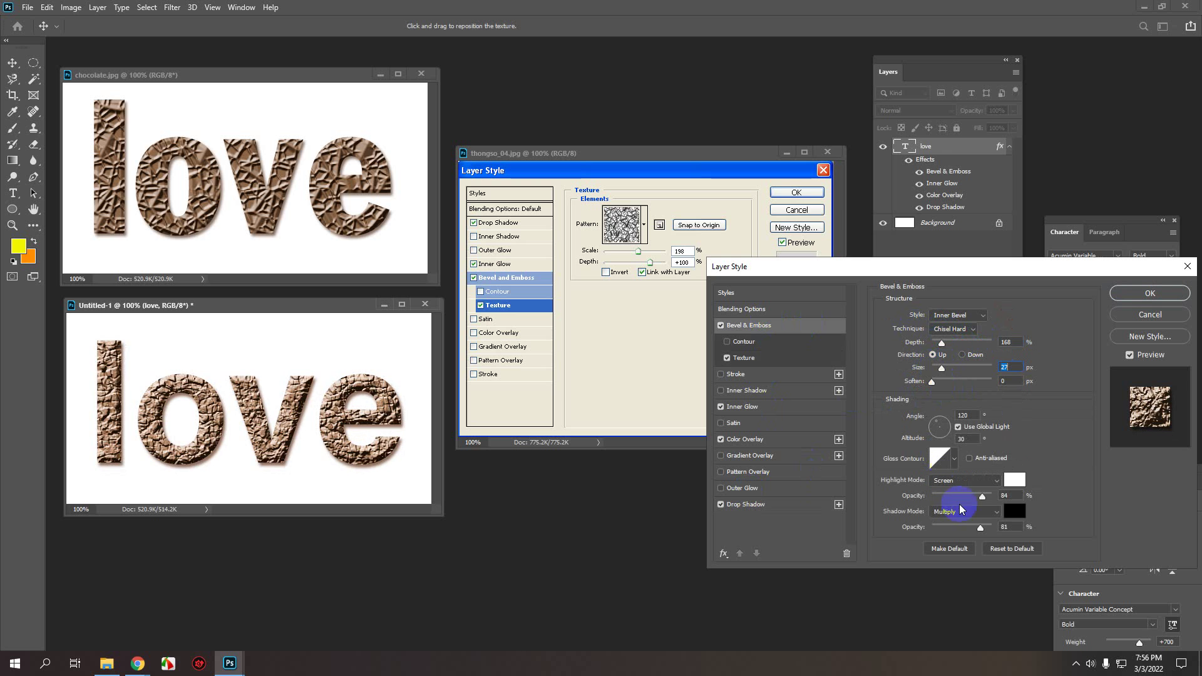
pyautogui.moveTo(980, 528)
pyautogui.mouseDown()
pyautogui.moveTo(946, 527)
pyautogui.moveTo(1006, 507)
pyautogui.moveTo(958, 526)
pyautogui.mouseUp()
pyautogui.moveTo(944, 373); pyautogui.dragTo(938, 371)
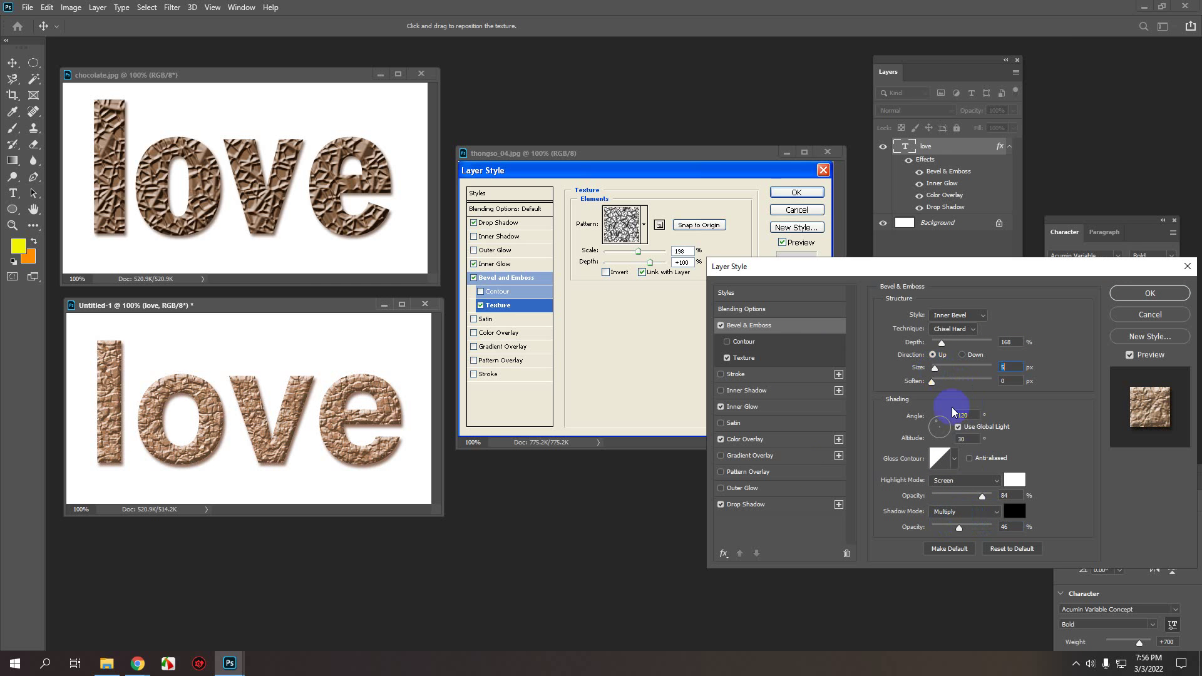
pyautogui.moveTo(981, 494)
pyautogui.mouseDown()
pyautogui.moveTo(994, 491)
pyautogui.moveTo(966, 492)
pyautogui.mouseUp()
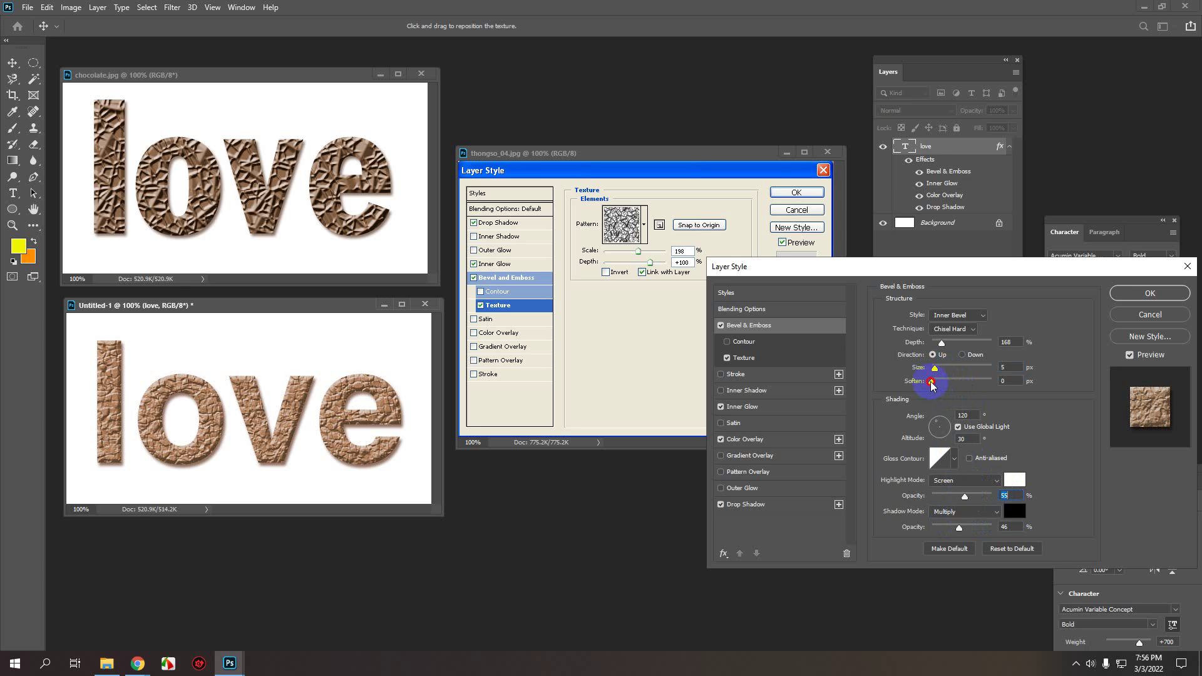
# - Set the Bevel & Emboss depth to 178%, size to 4 px, highlight opacity to 100% and shadow opacity to about 77%, and apply the layer style
pyautogui.moveTo(916, 380); pyautogui.dragTo(955, 350)
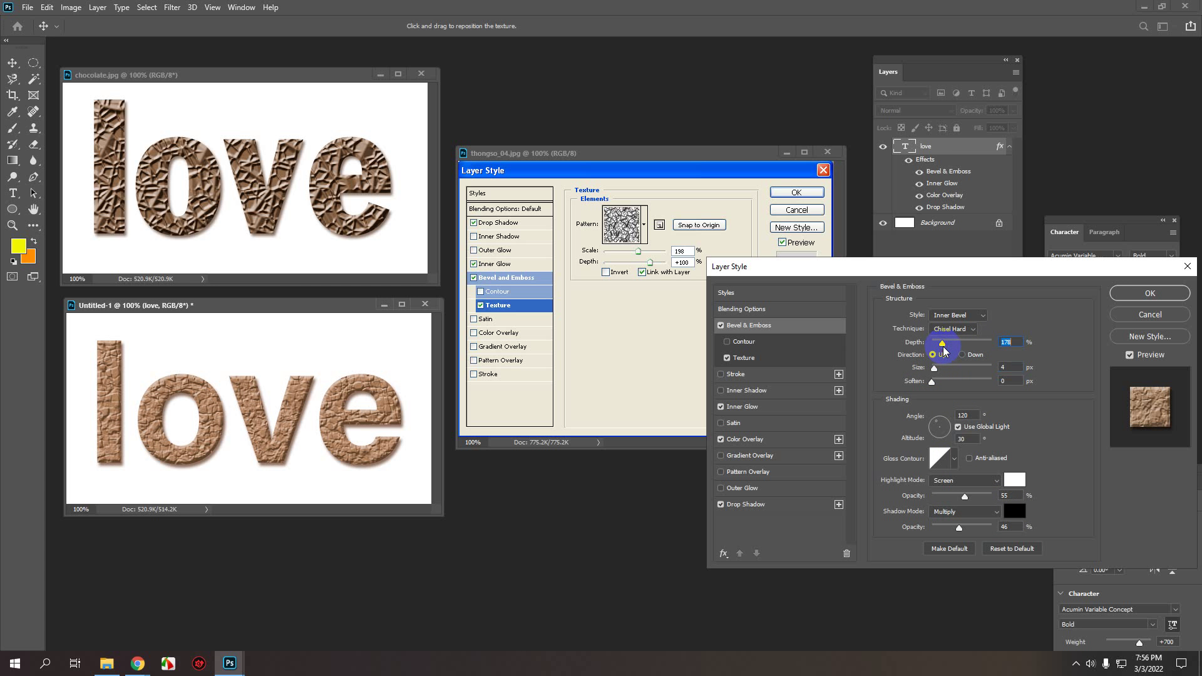
pyautogui.moveTo(965, 496)
pyautogui.mouseDown()
pyautogui.moveTo(954, 498)
pyautogui.moveTo(1000, 494)
pyautogui.moveTo(980, 525)
pyautogui.mouseUp()
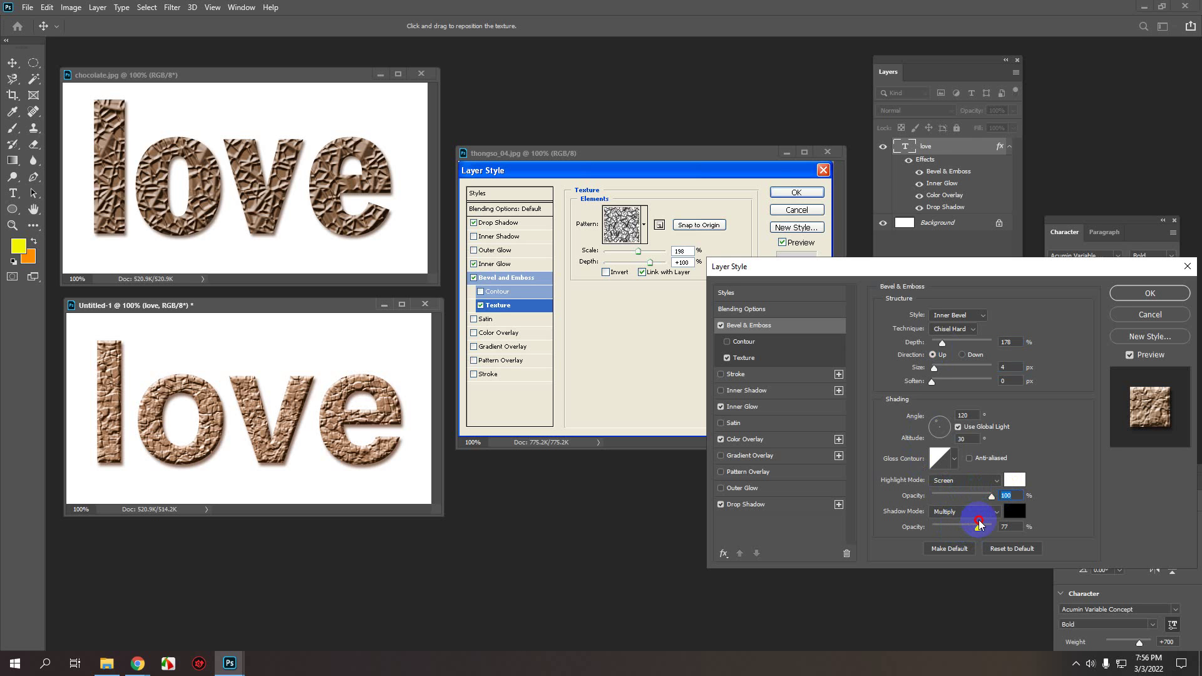
pyautogui.click(1151, 293)
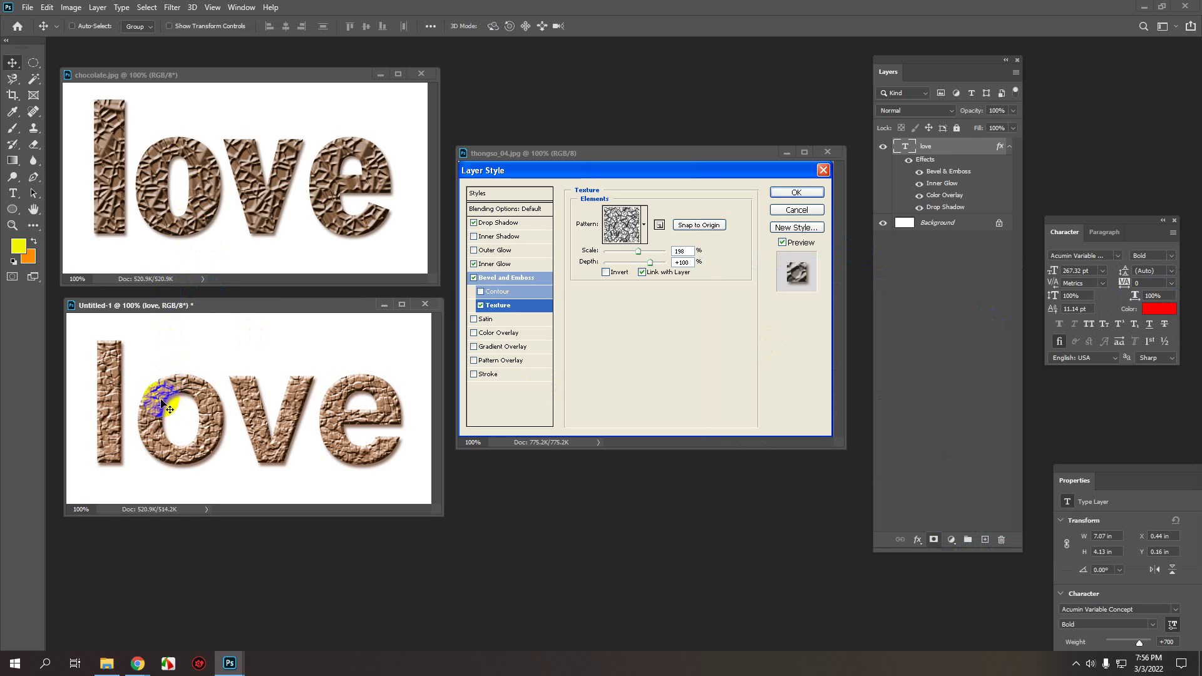
# - Compare the love text with chocolate.jpg, close thongso_04.jpg and move the Untitled-1 window into the freed space
pyautogui.click(152, 186)
pyautogui.click(278, 449)
pyautogui.scroll(1, 283, 442)
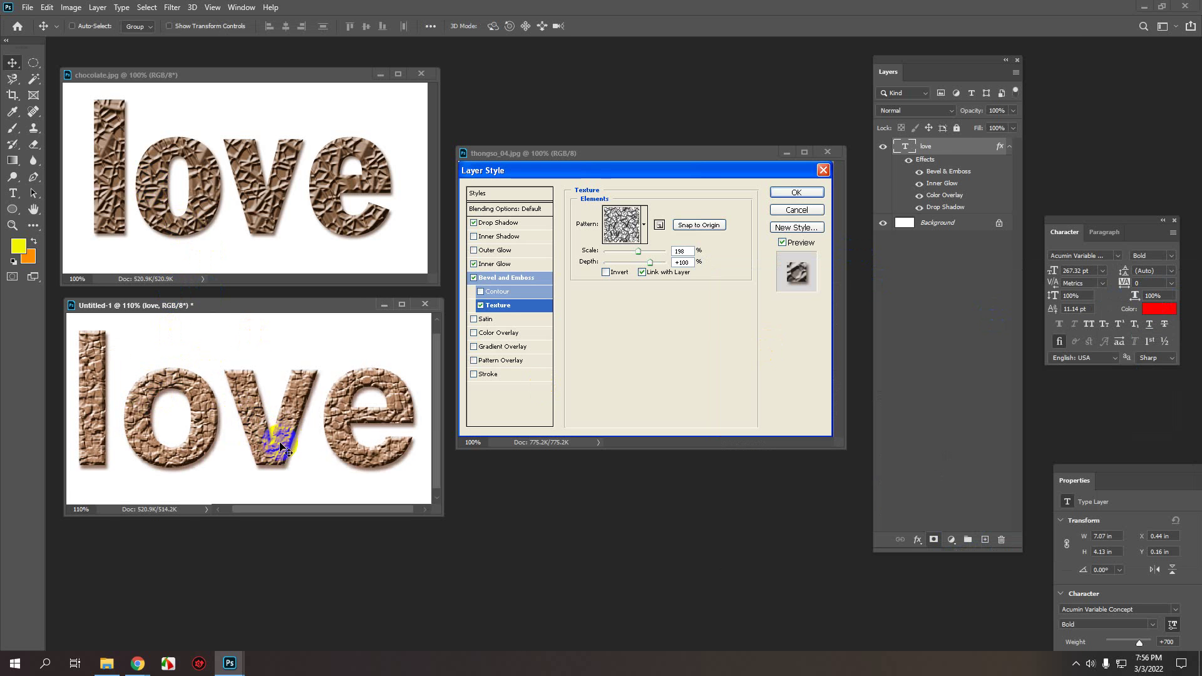
pyautogui.scroll(-1, 281, 447)
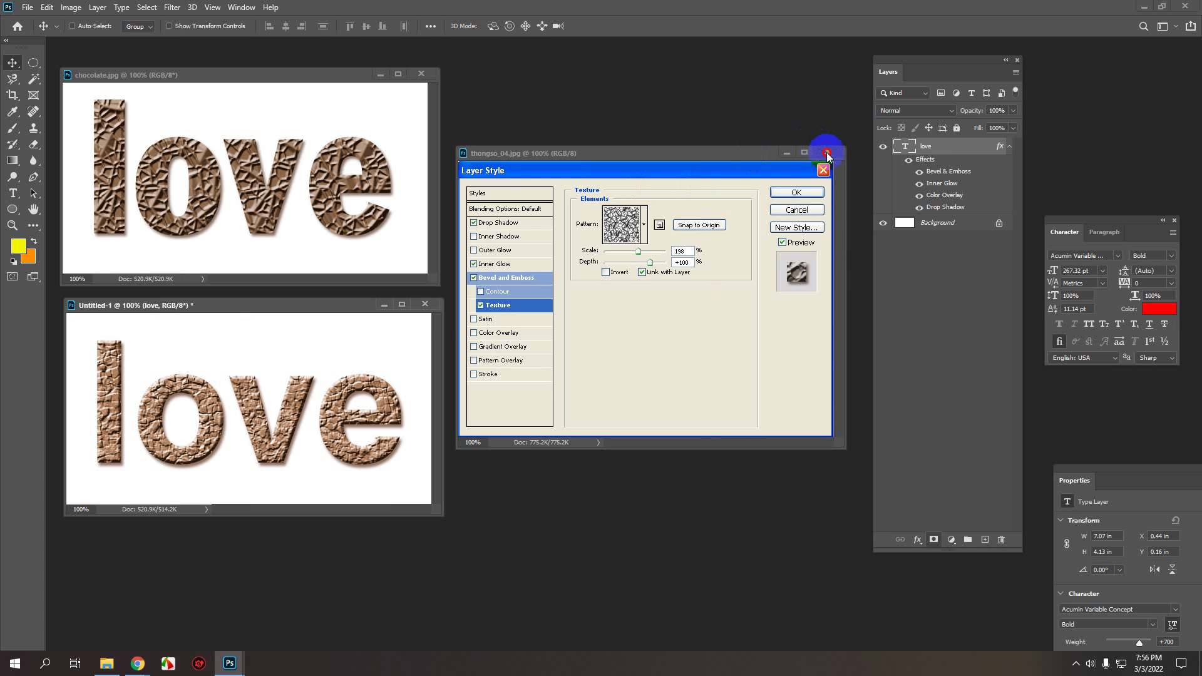
pyautogui.click(789, 192)
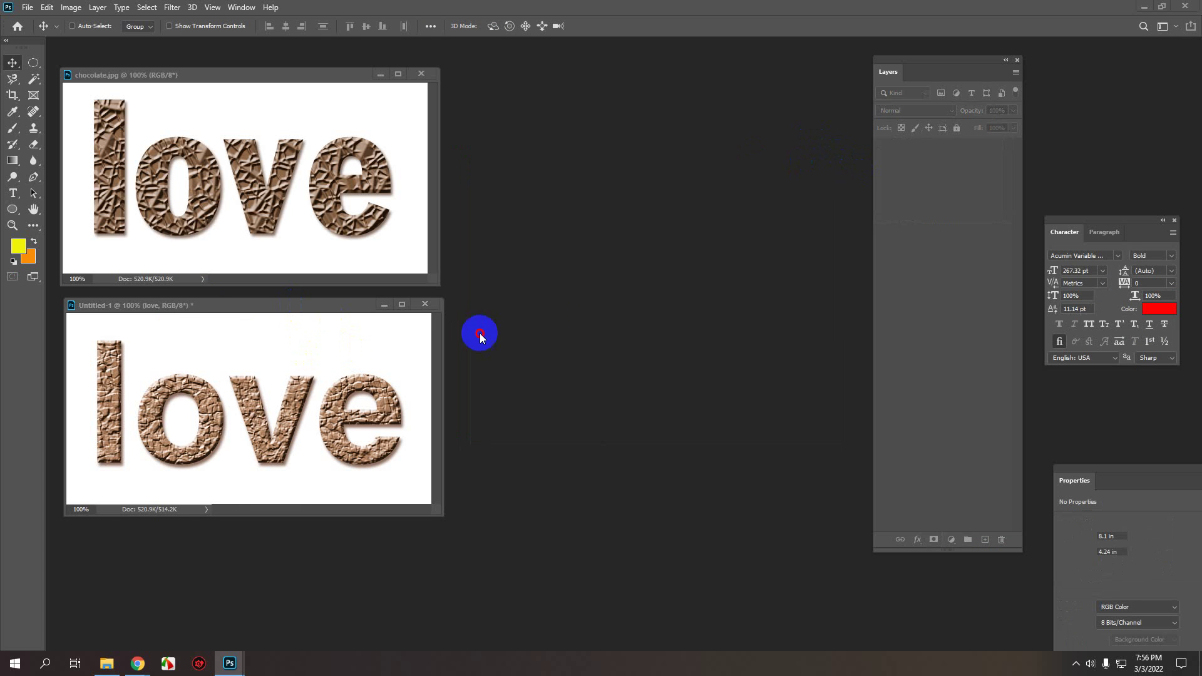
pyautogui.moveTo(329, 310); pyautogui.dragTo(679, 337)
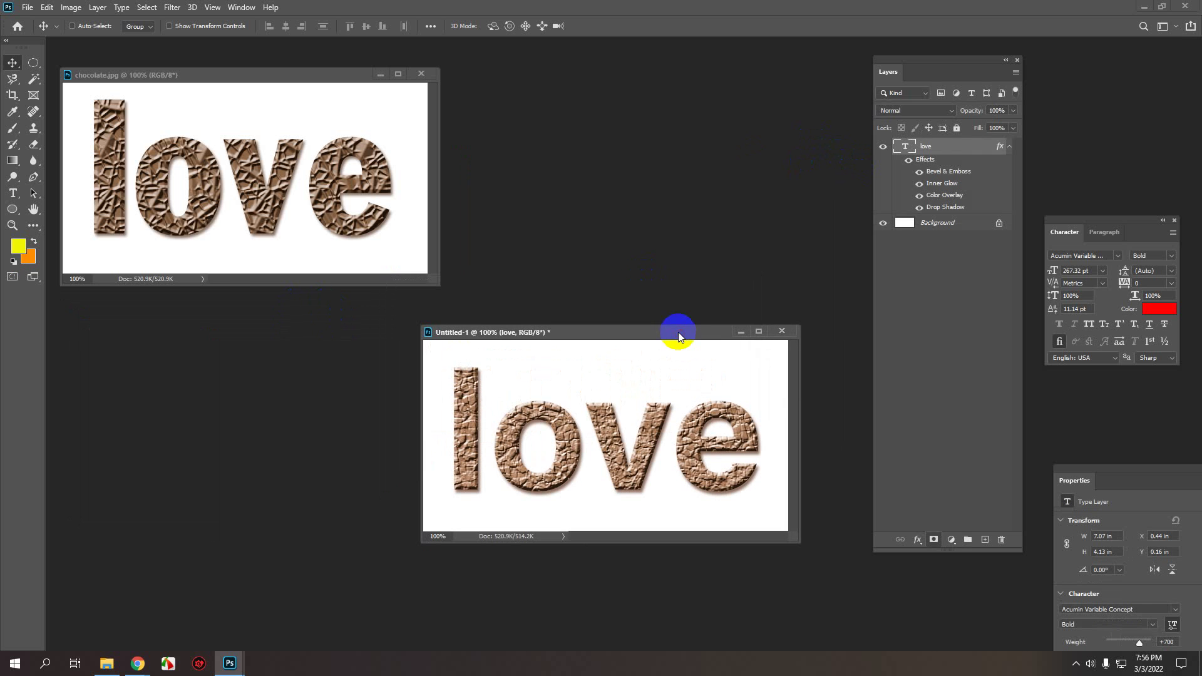